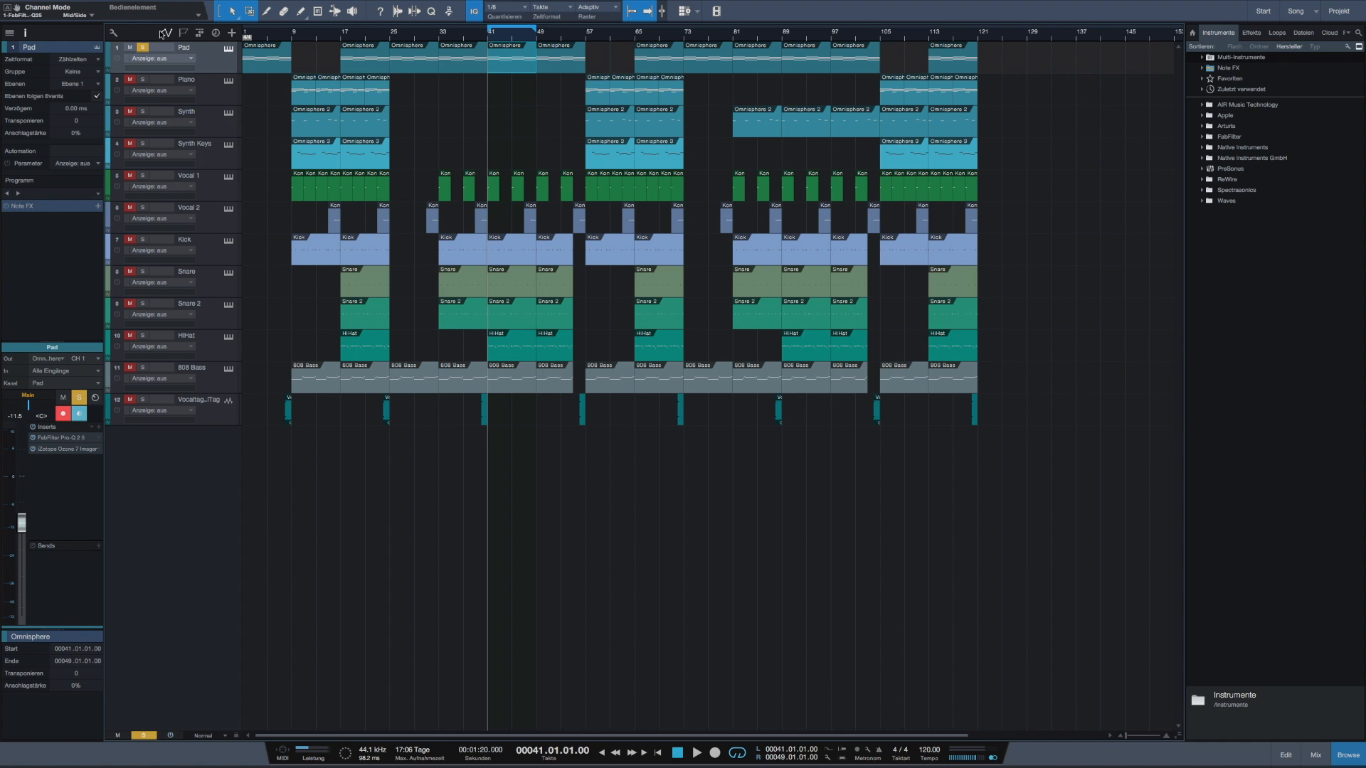
Open the Pad track's Omnisphere instrument and examine the Angelo Tube Strings patch in the Pads + Strings category.
left_click(228, 49)
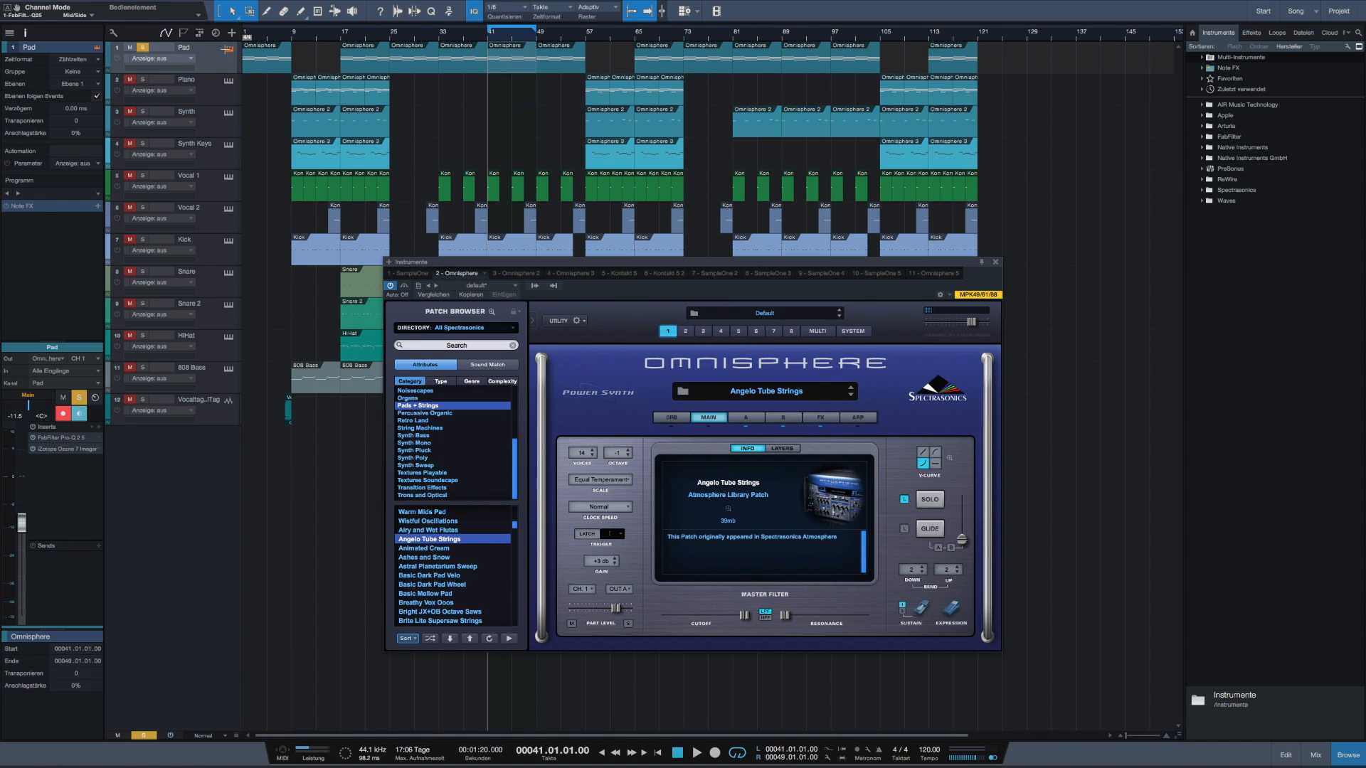
left_click_drag(716, 267, 686, 191)
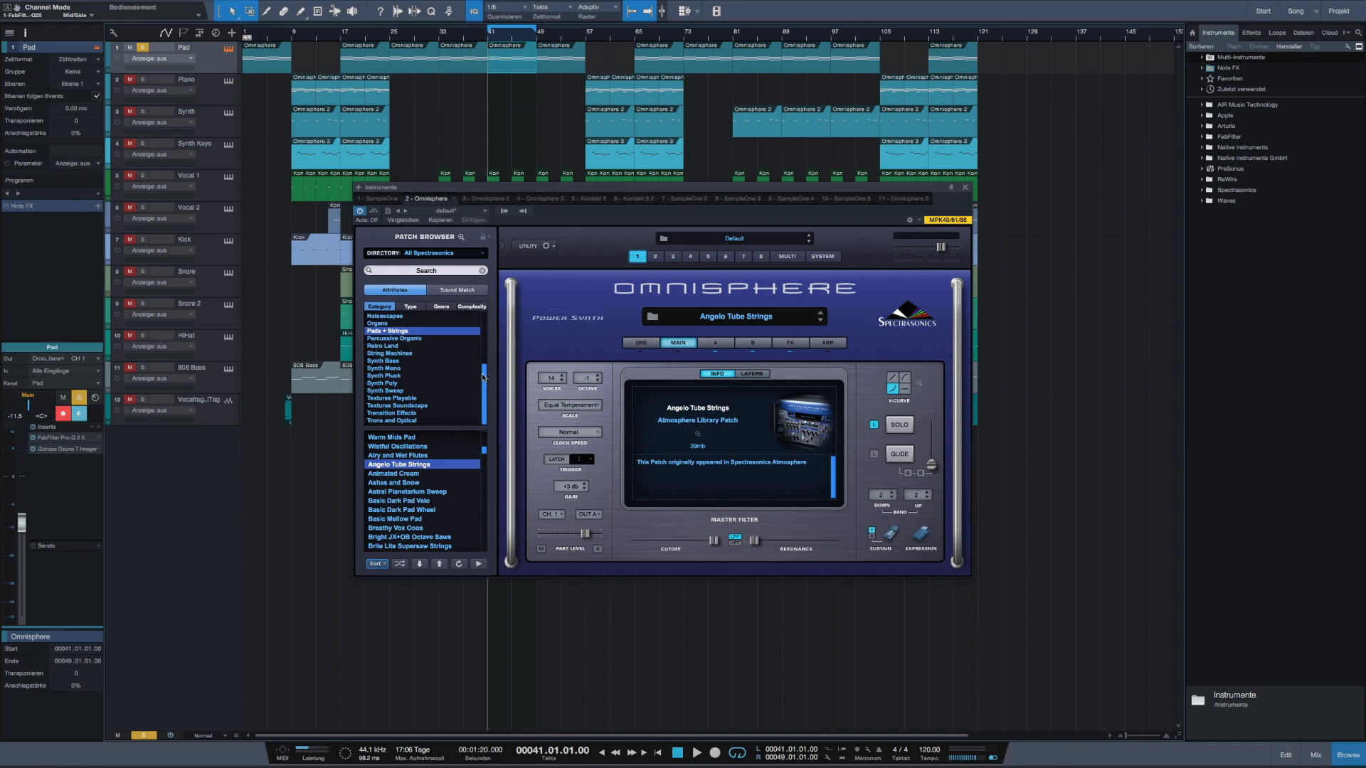
scroll(484, 379, "up", 2)
scroll(484, 379, "down", 2)
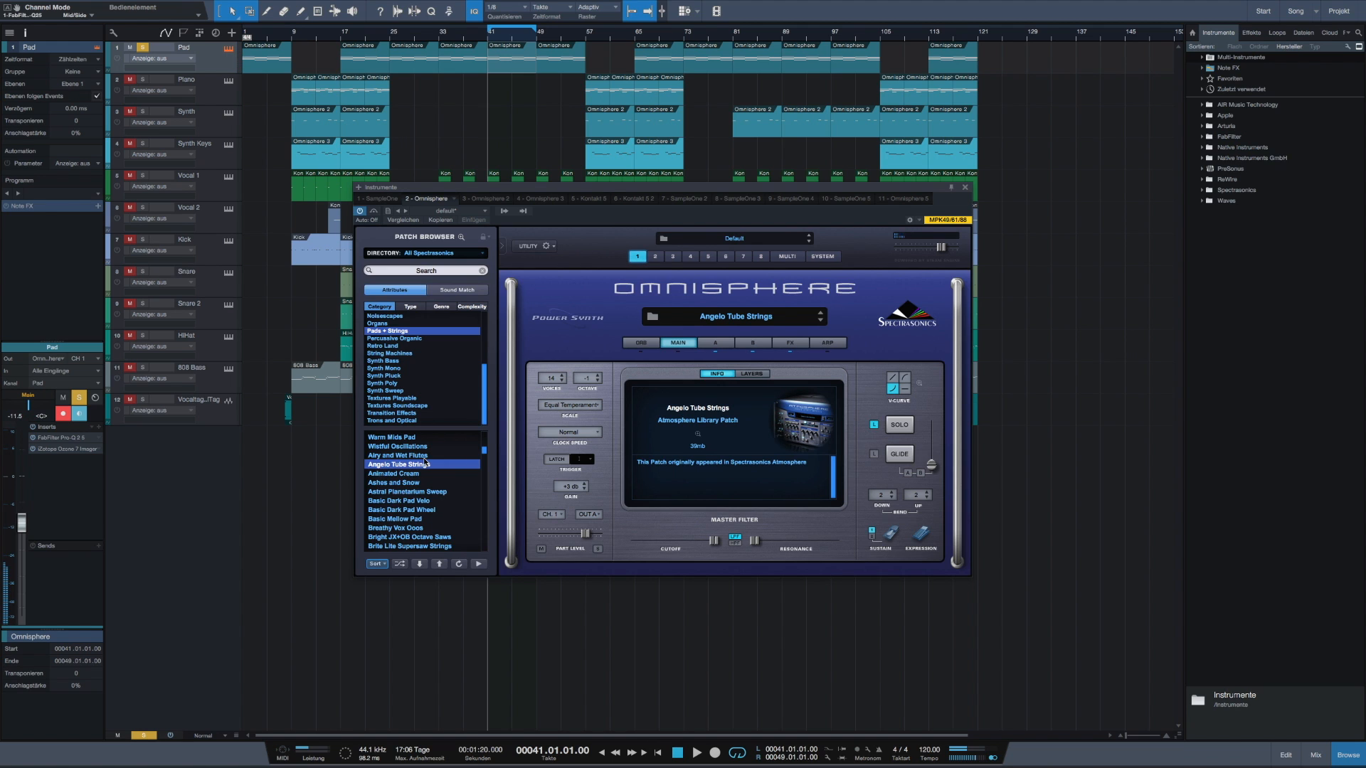
Show the Pad part at bar 41 in the note editor without the instrument window and play its chords.
double_click(519, 63)
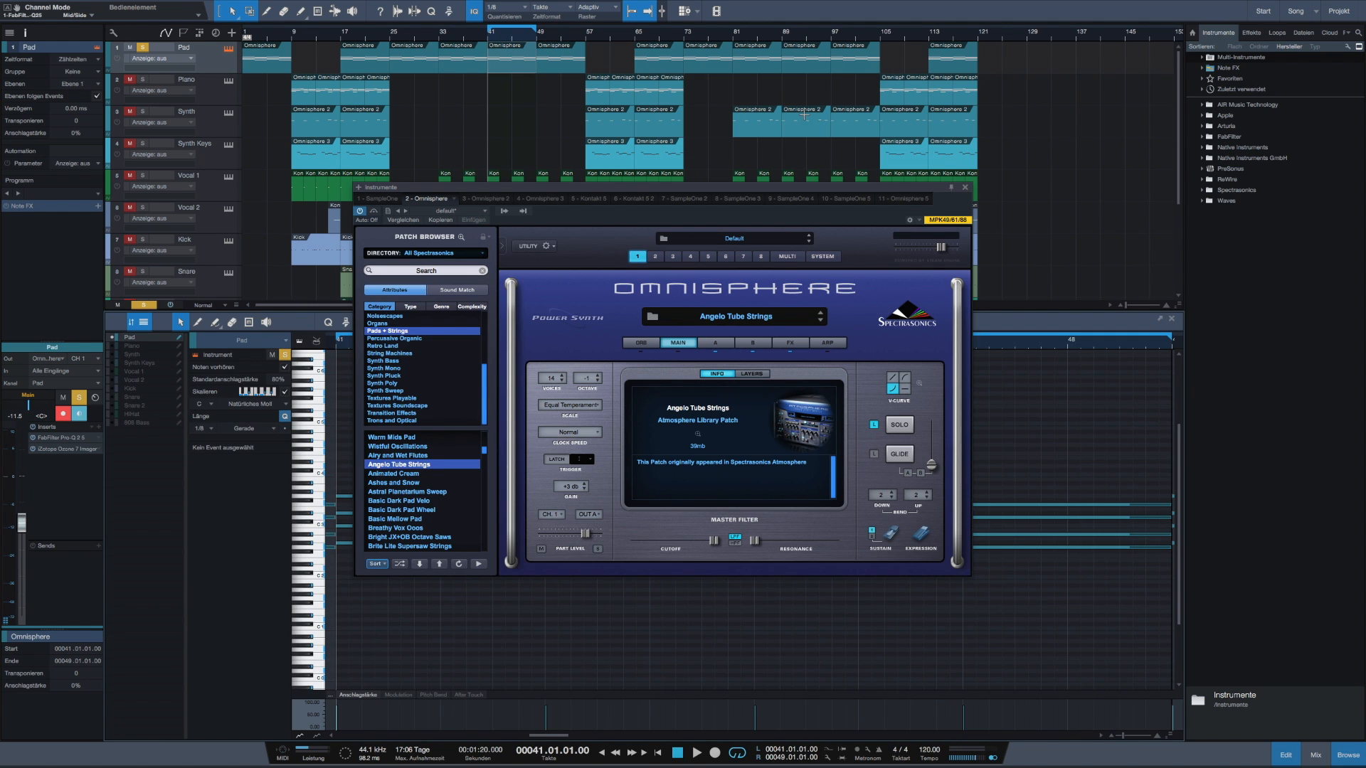
left_click(964, 187)
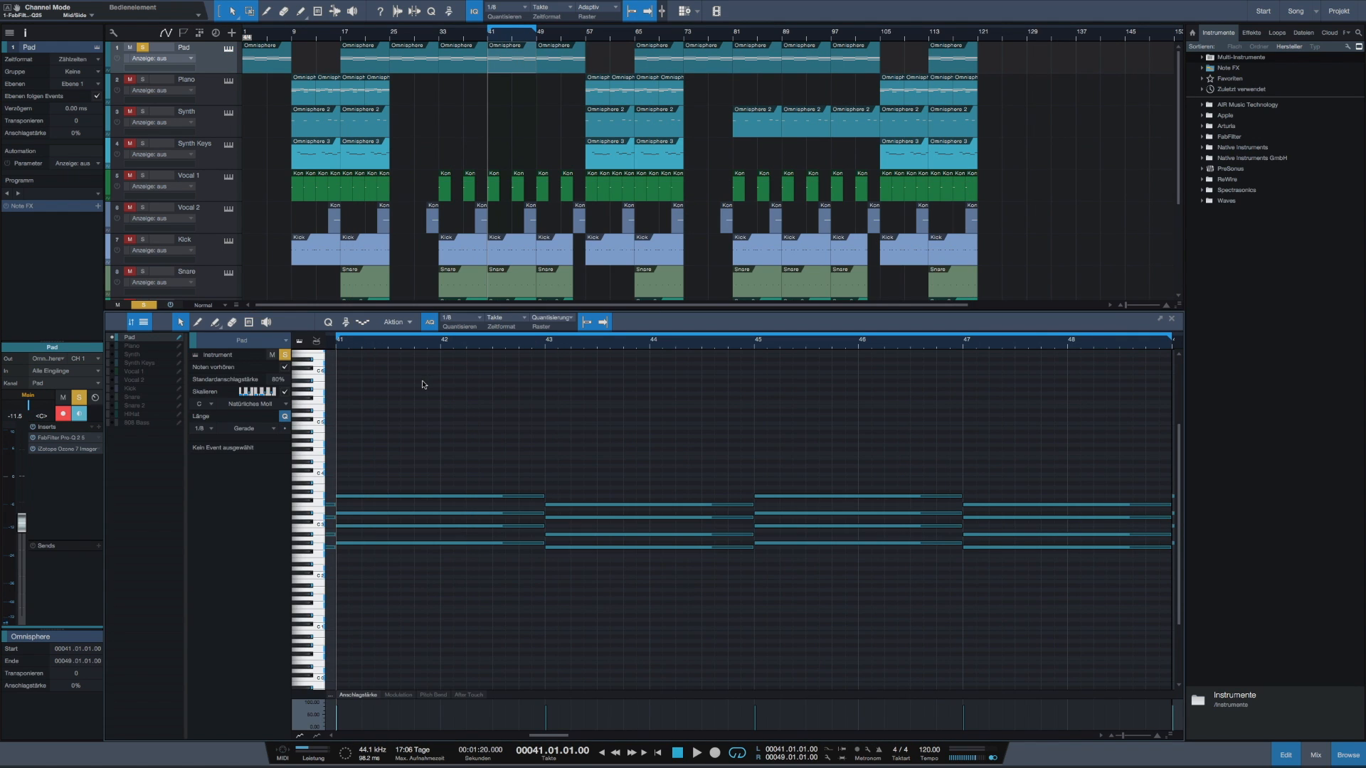
key("space")
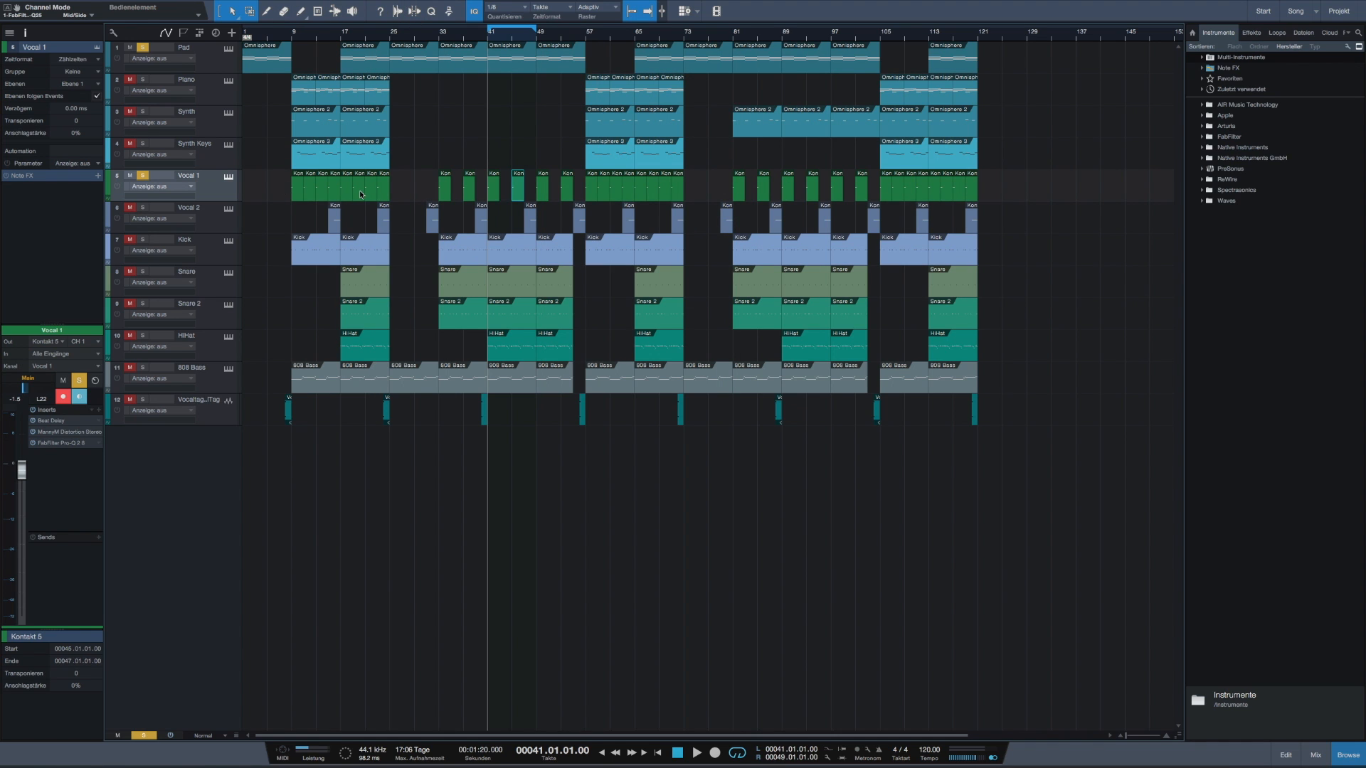
Open the Vocal 1 track's Kontakt instrument and expand the EXHALE entry in the library list.
left_click(228, 177)
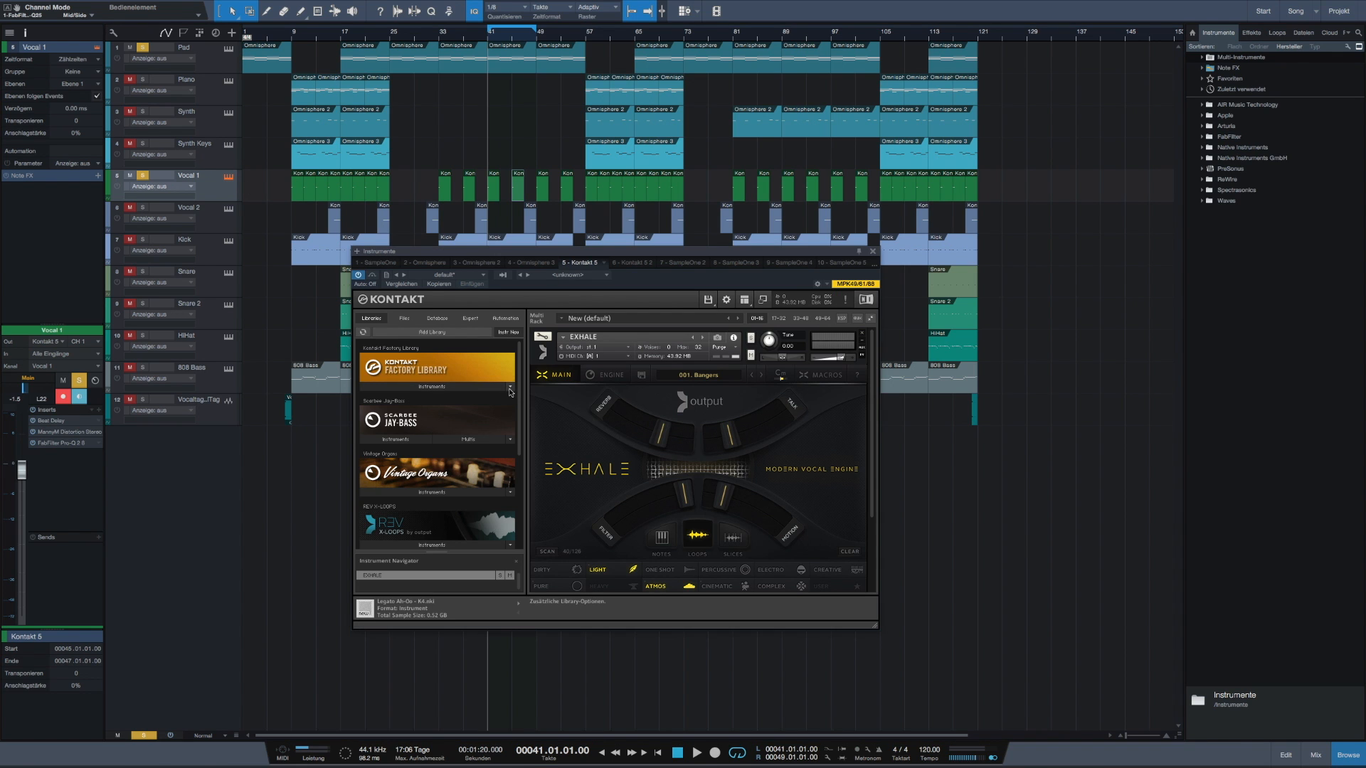
scroll(427, 426, "down", 3)
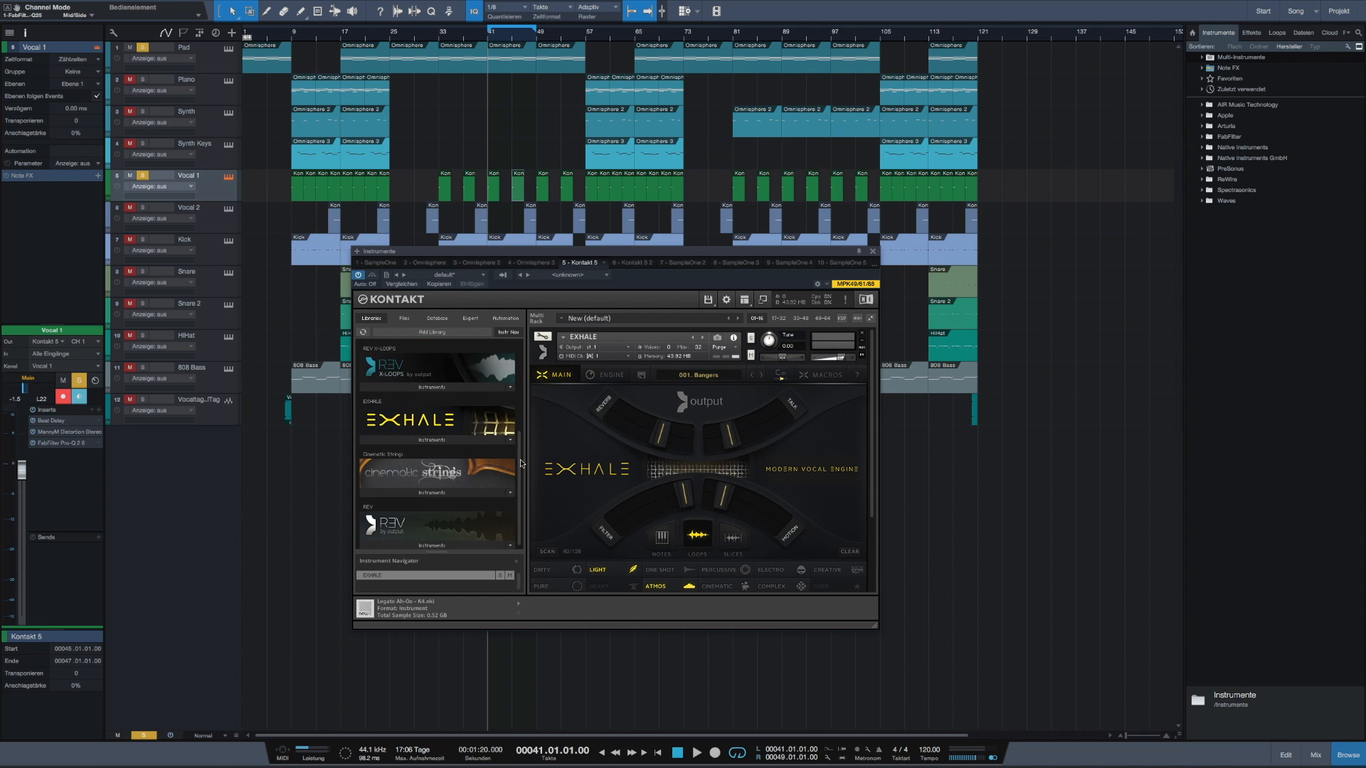
left_click(412, 440)
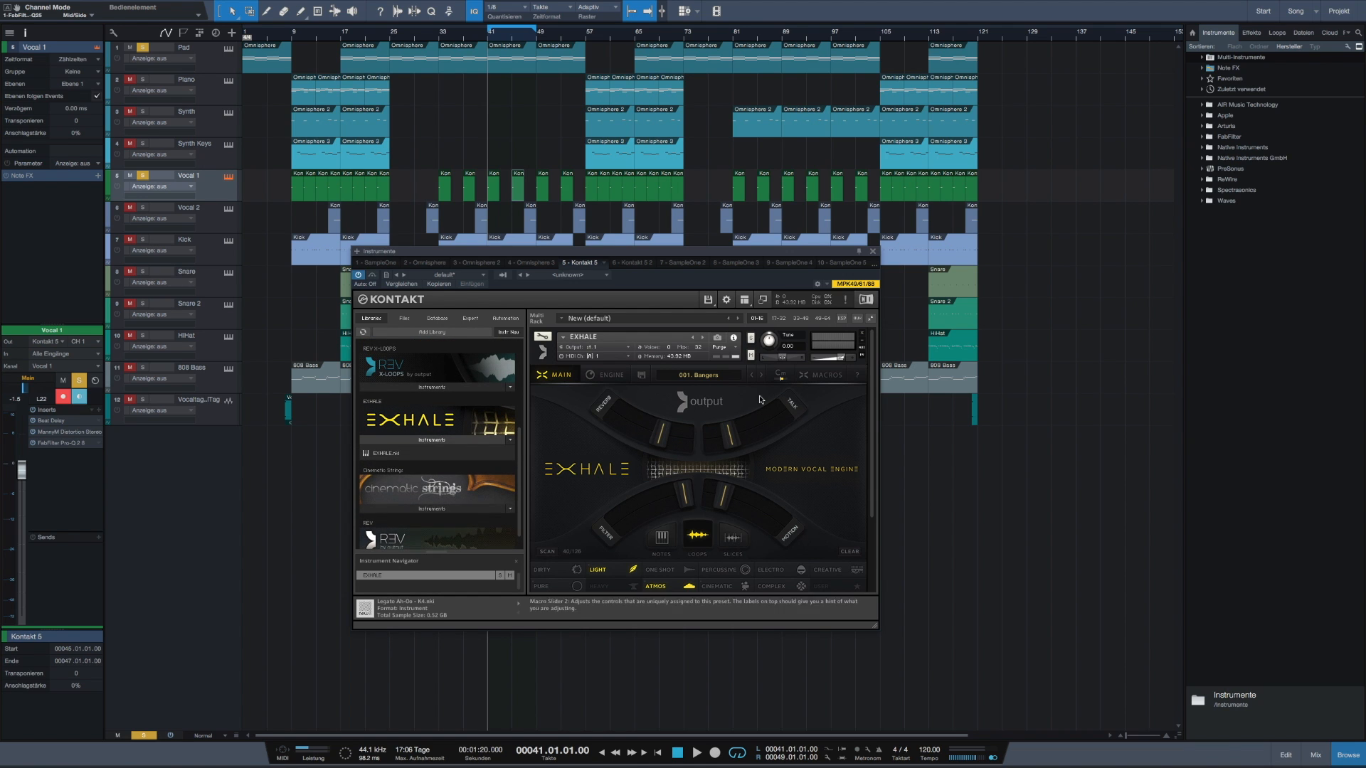
Examine EXHALE's key and scale settings and its loop preset list, then close the instrument window.
left_click(780, 375)
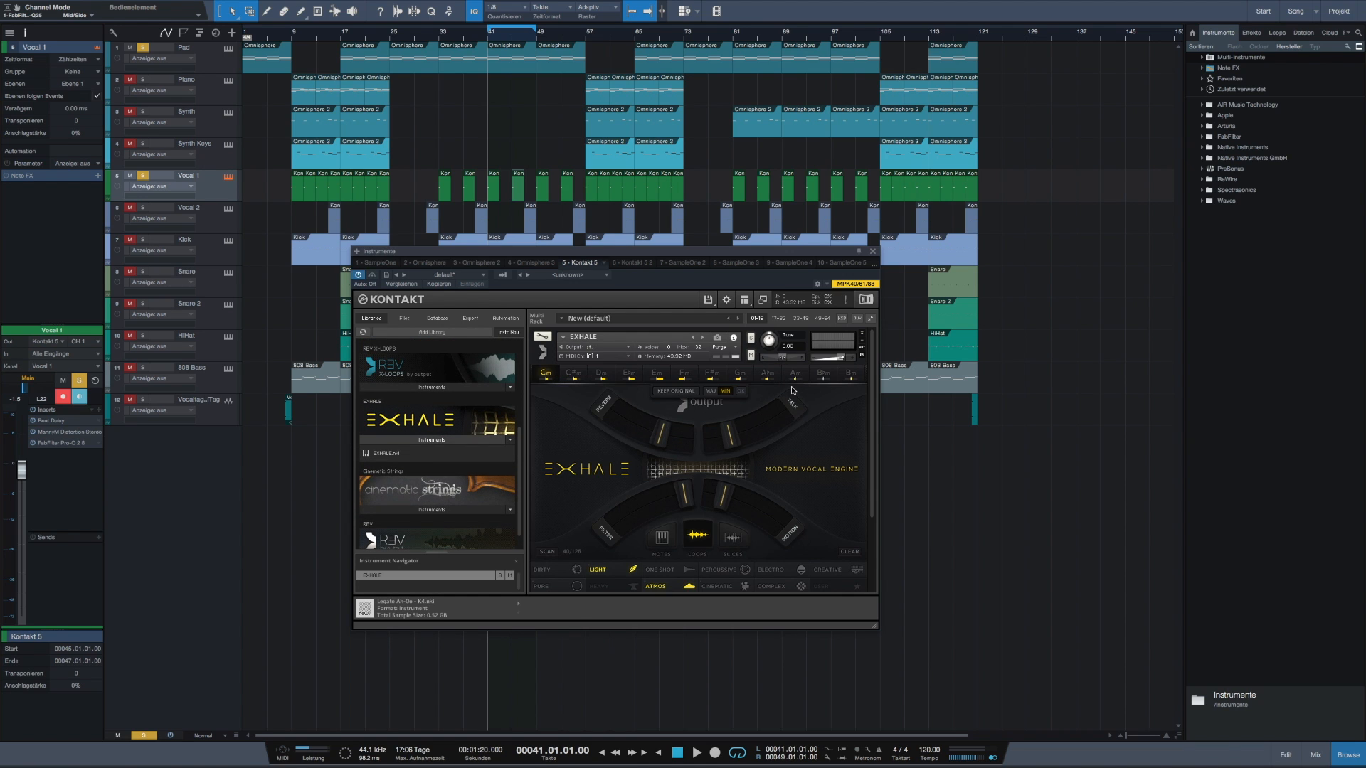
left_click(549, 374)
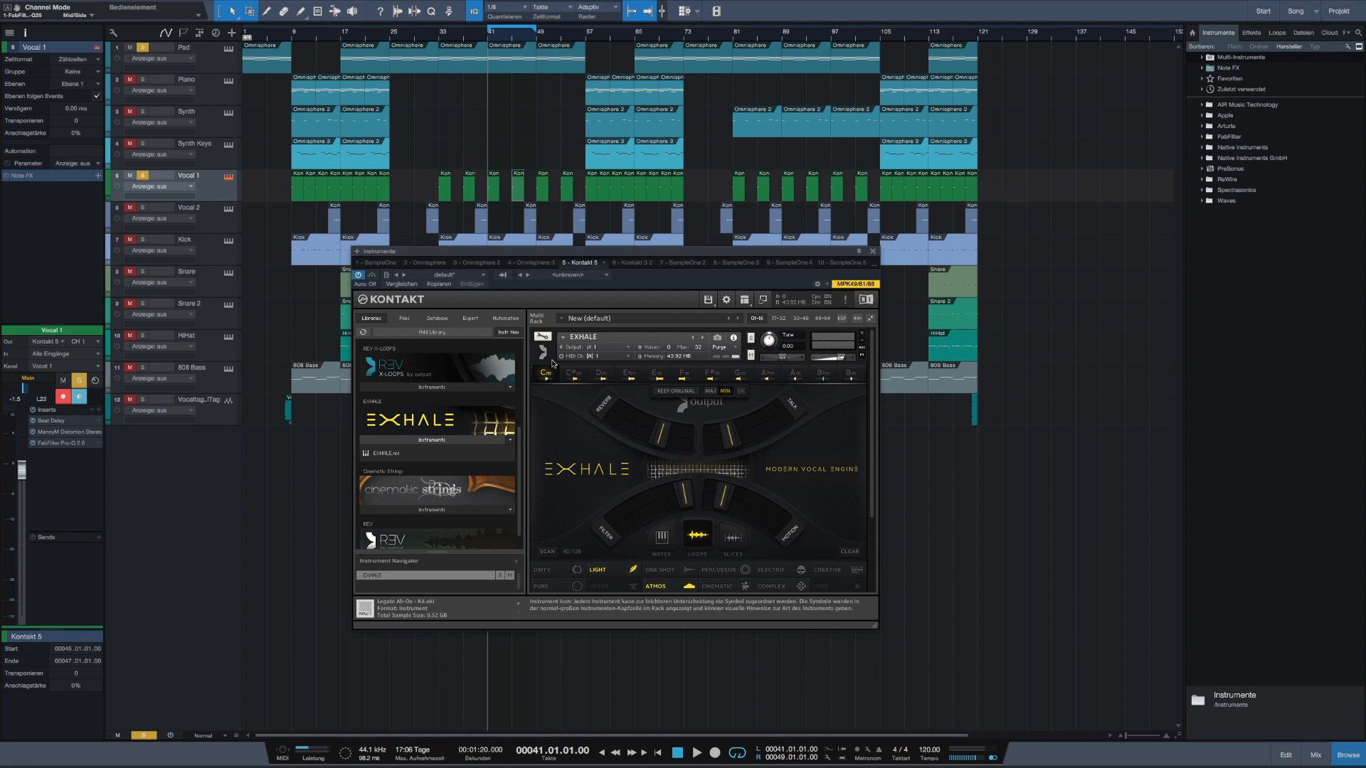
left_click(741, 393)
left_click_drag(872, 413, 871, 491)
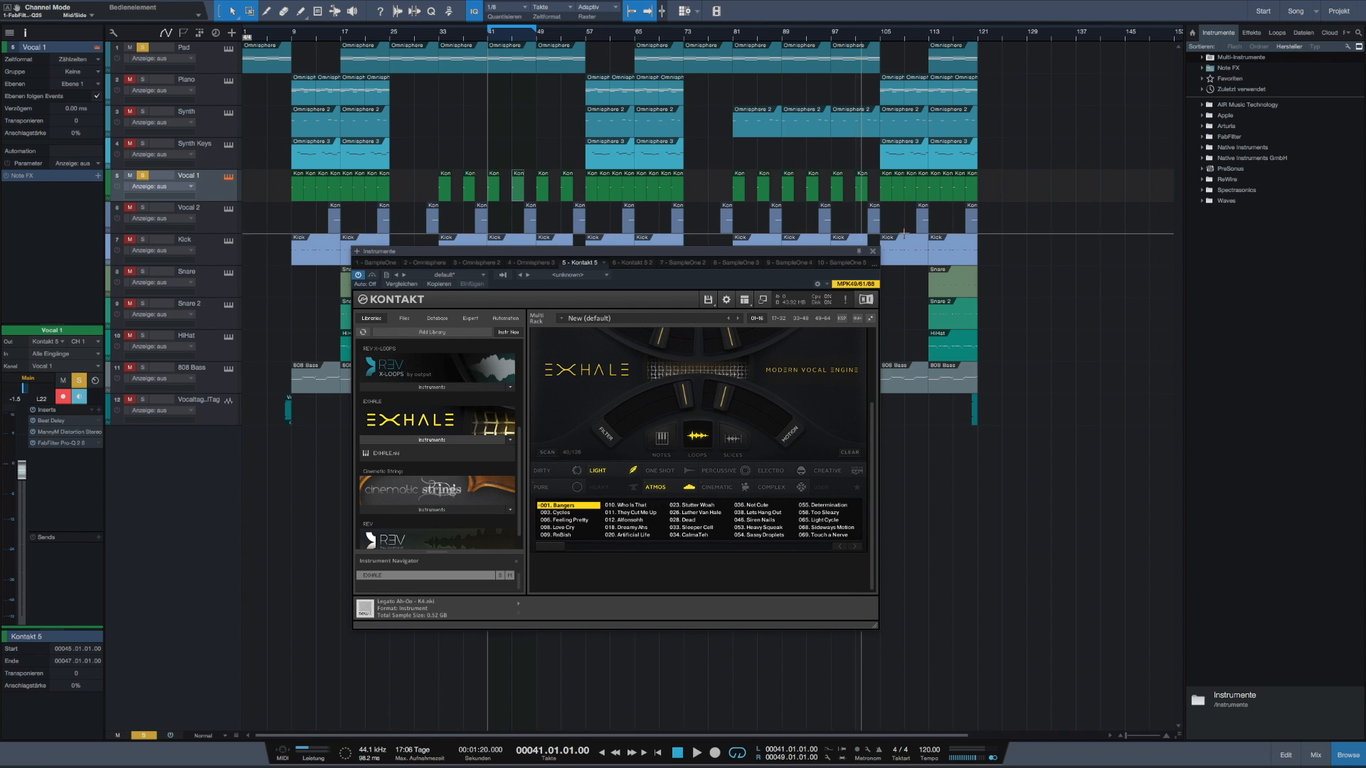
left_click(874, 252)
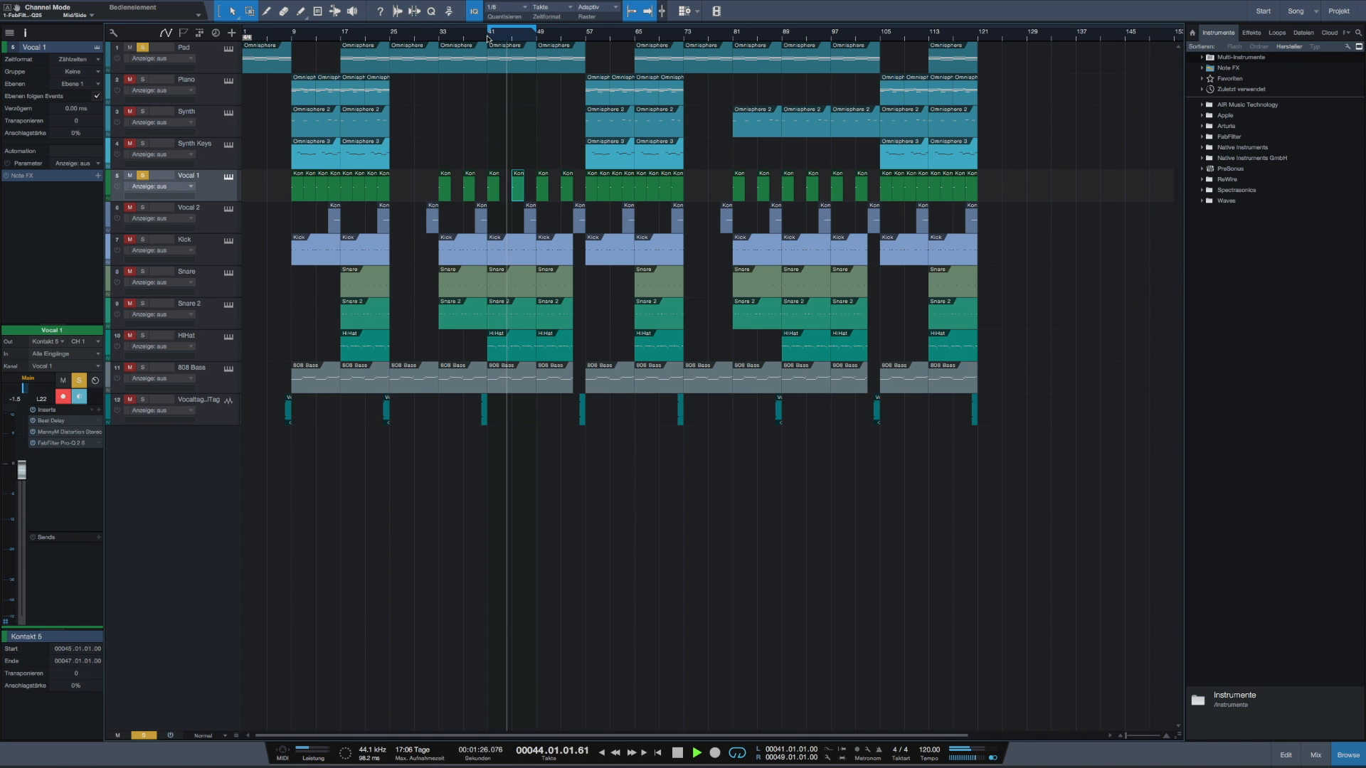
Restart playback from bar 41 and listen to the Vocal 1 and Vocal 2 parts together with the Pad.
key("space")
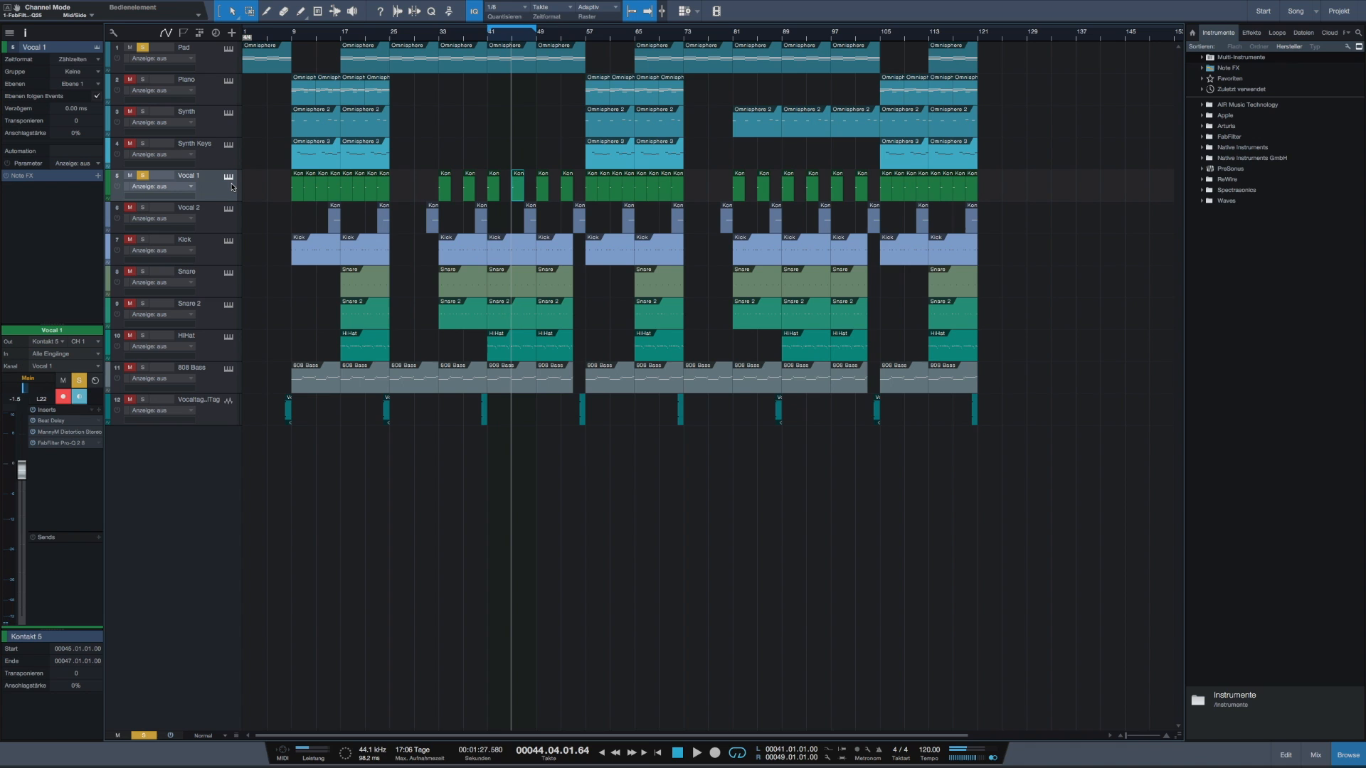
key("KP_1")
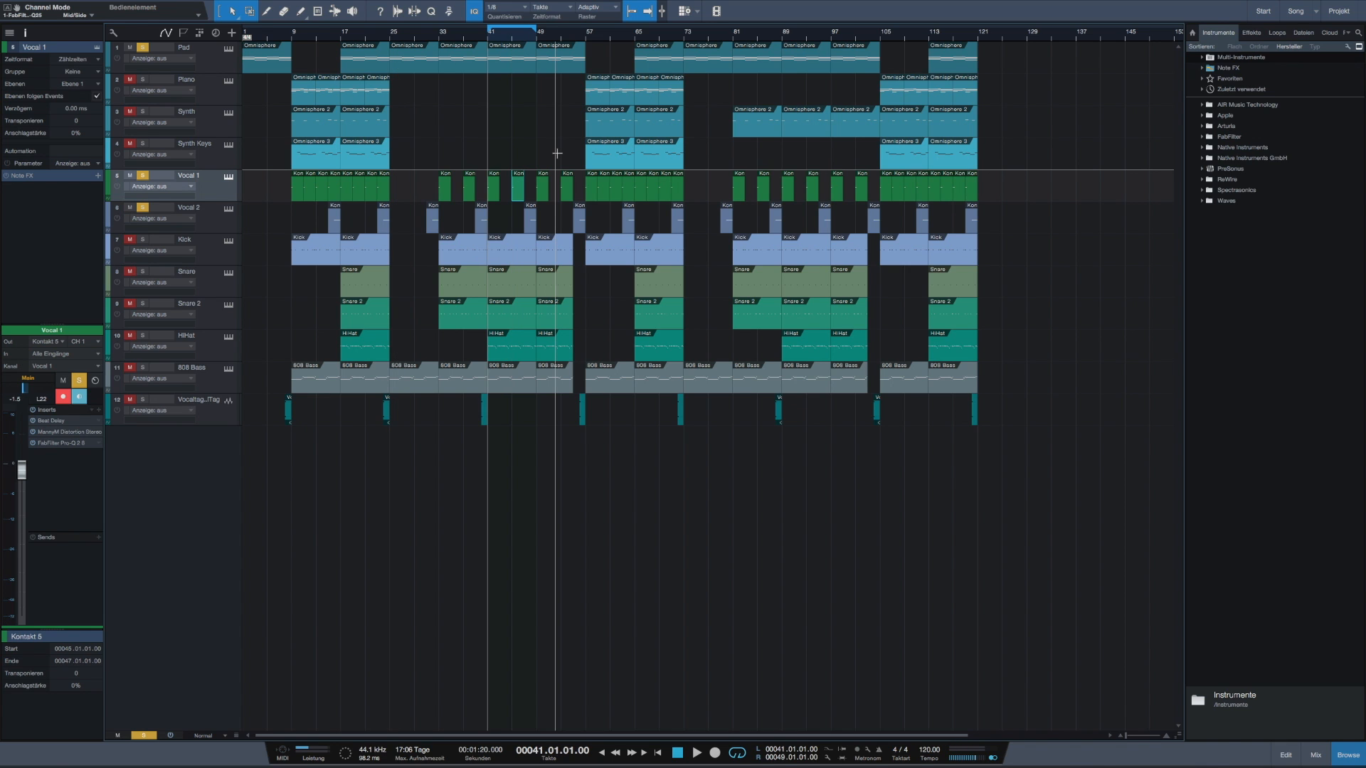
key("space")
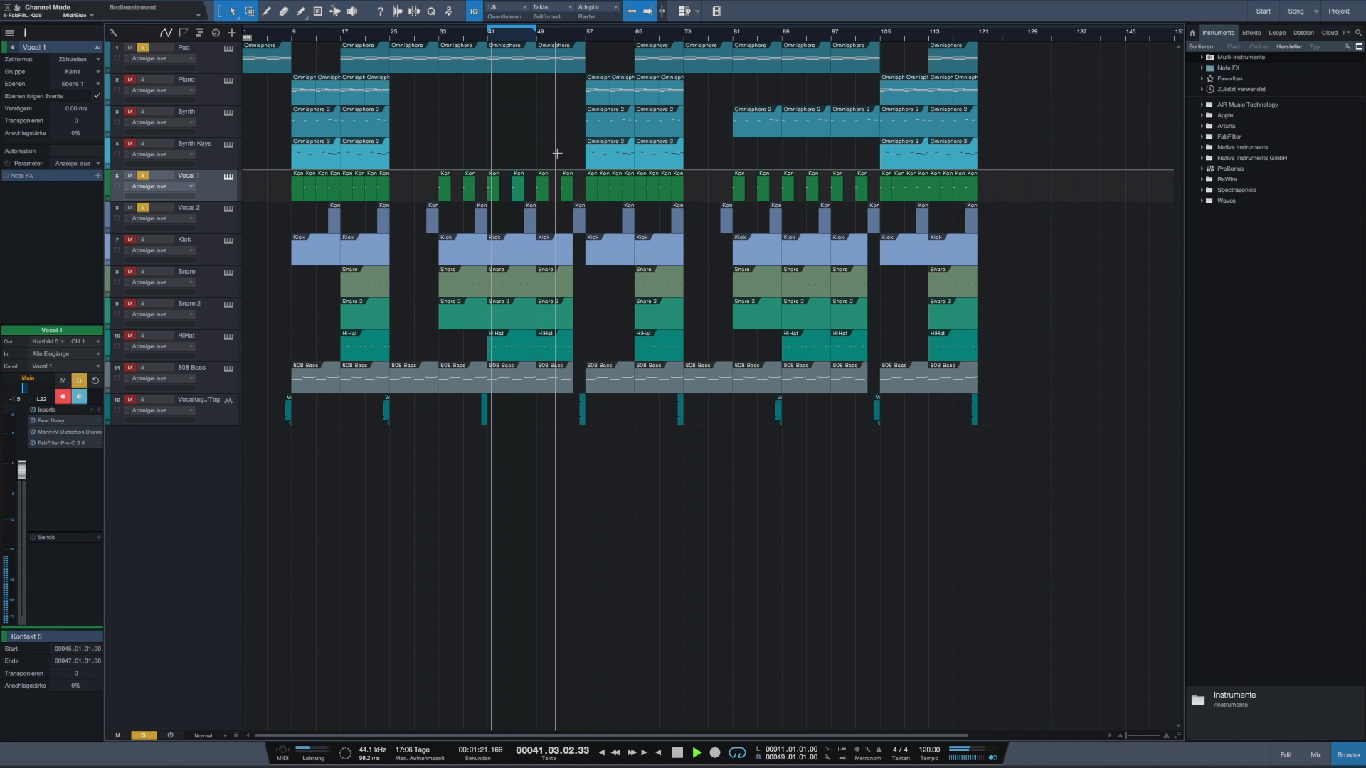
left_click(213, 227)
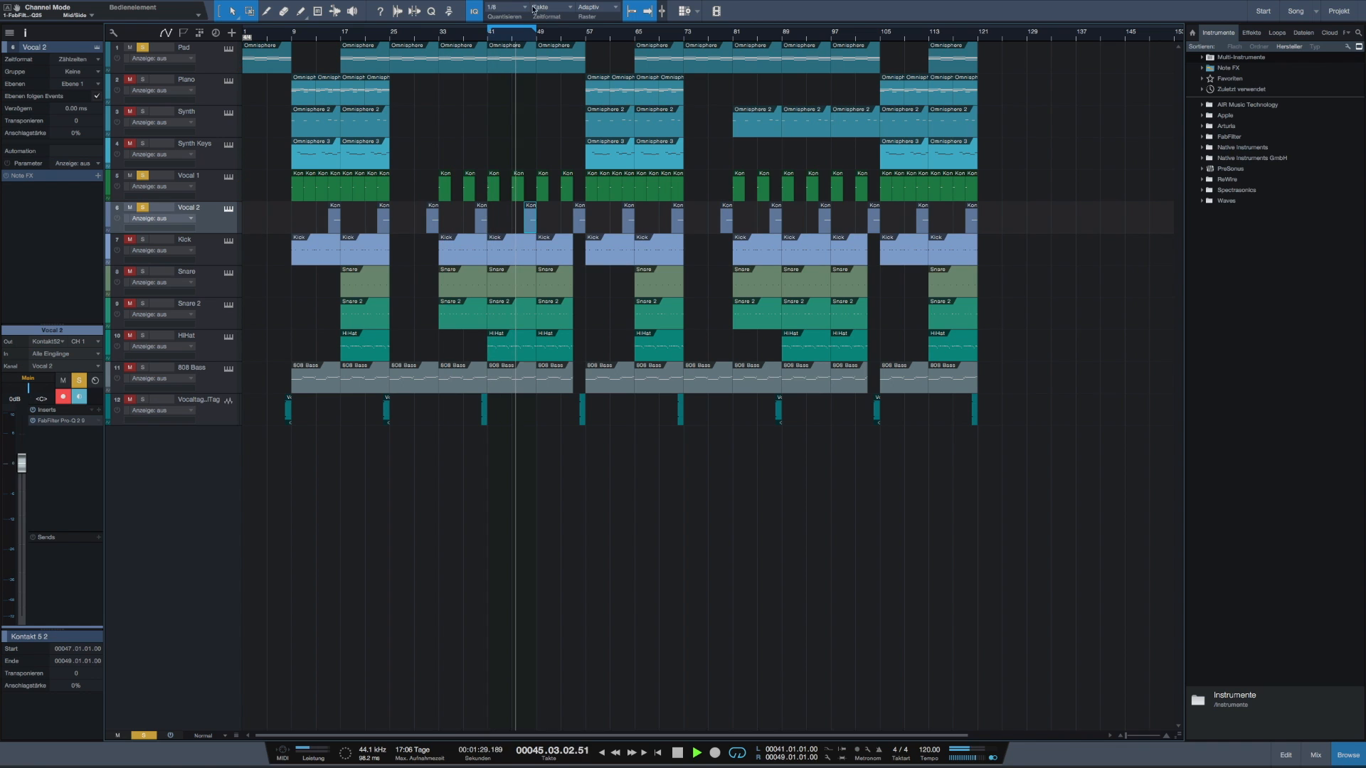
left_click(496, 185)
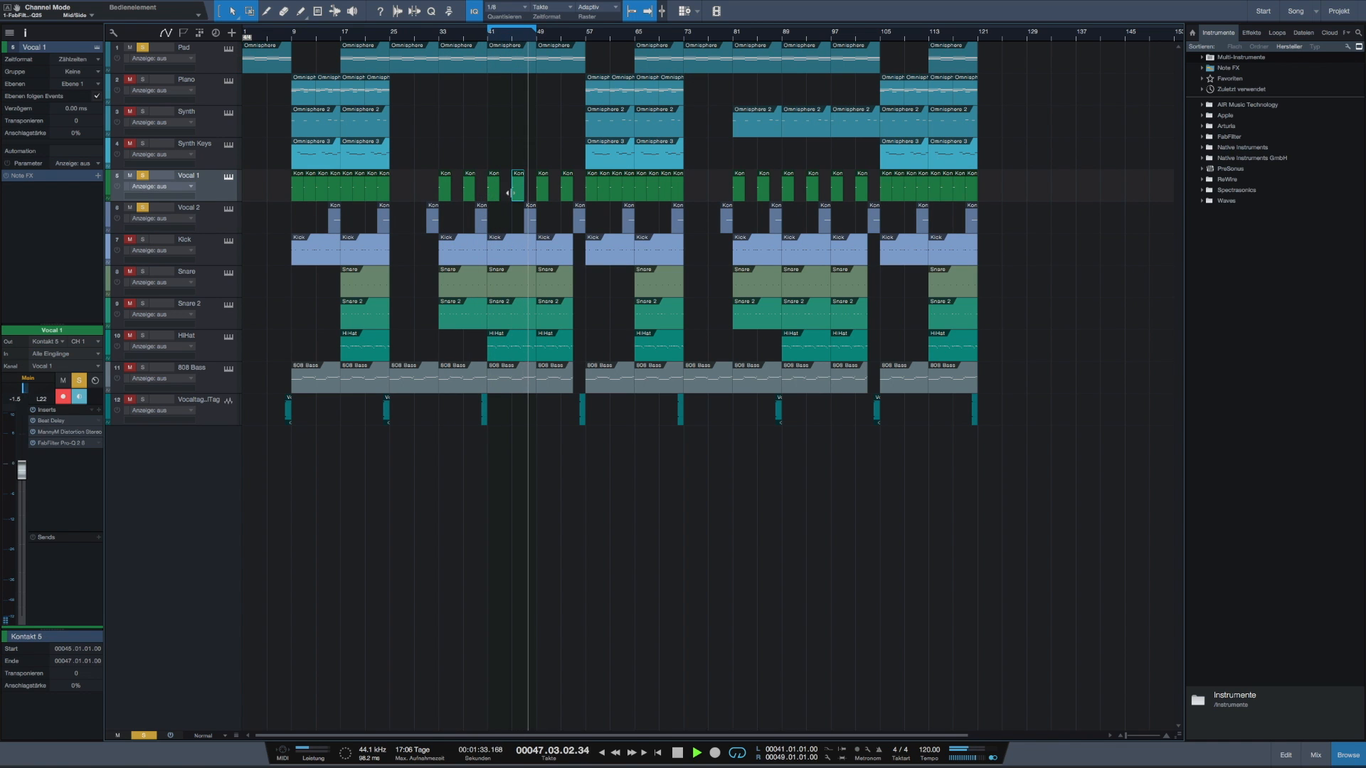
Solo the Kick track during loop playback and open its part at bar 41 in the note editor.
left_click(508, 261)
key("space")
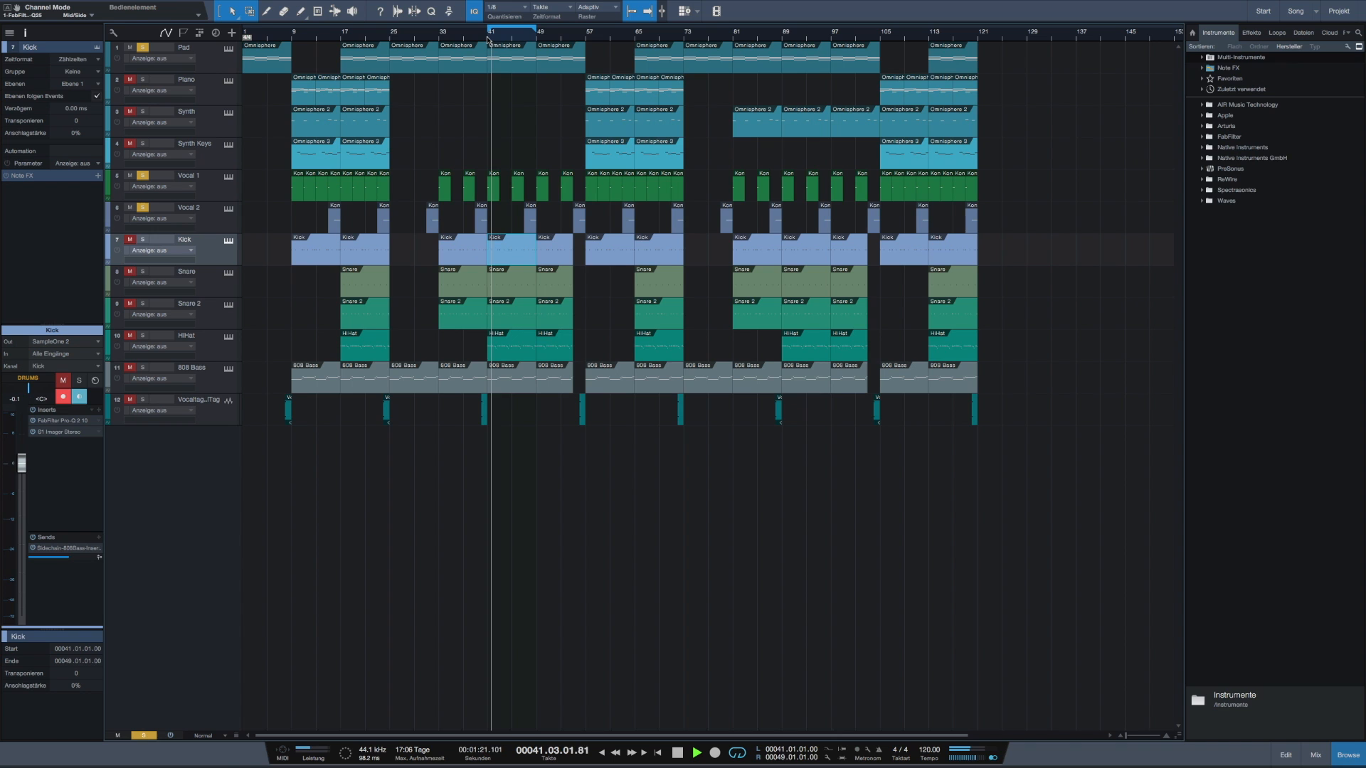
left_click(130, 239)
left_click(143, 239)
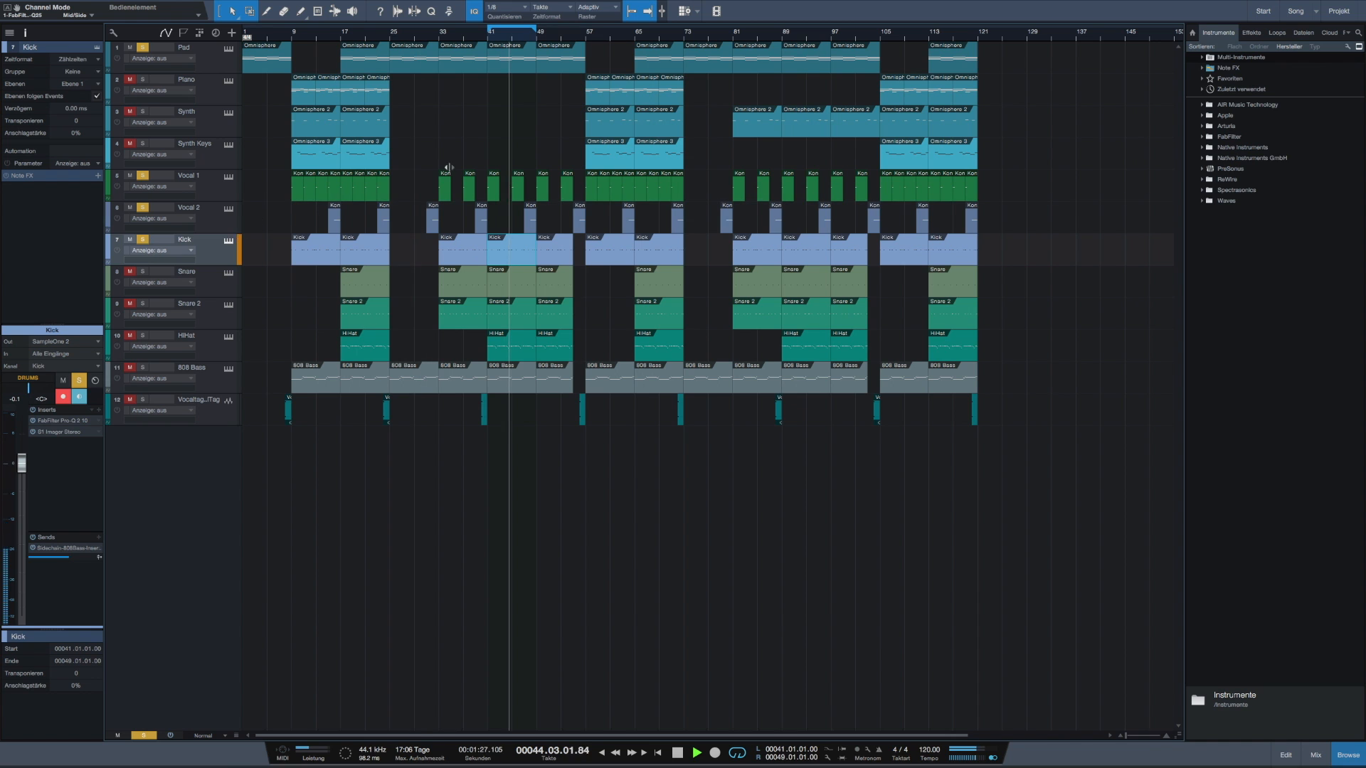
double_click(516, 261)
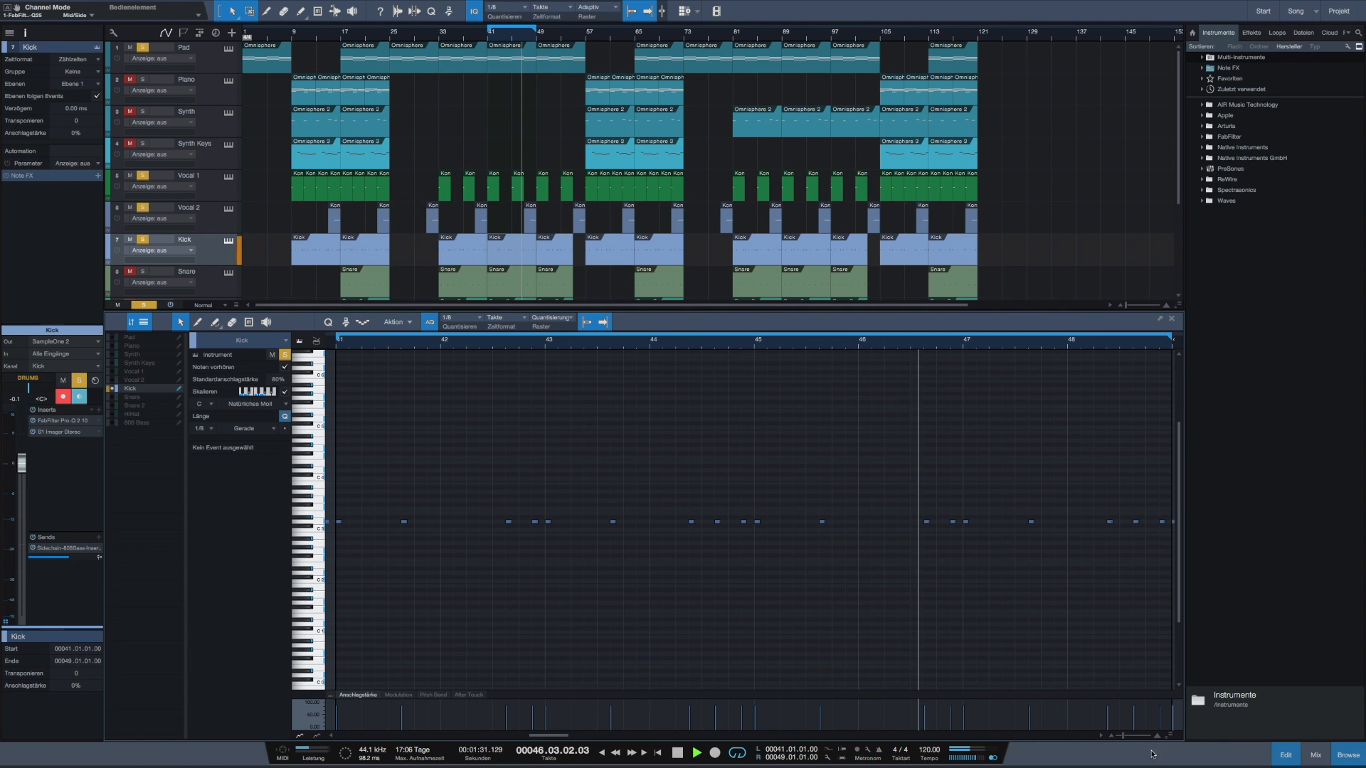
scroll(863, 523, "down", 2)
scroll(847, 491, "right", 4)
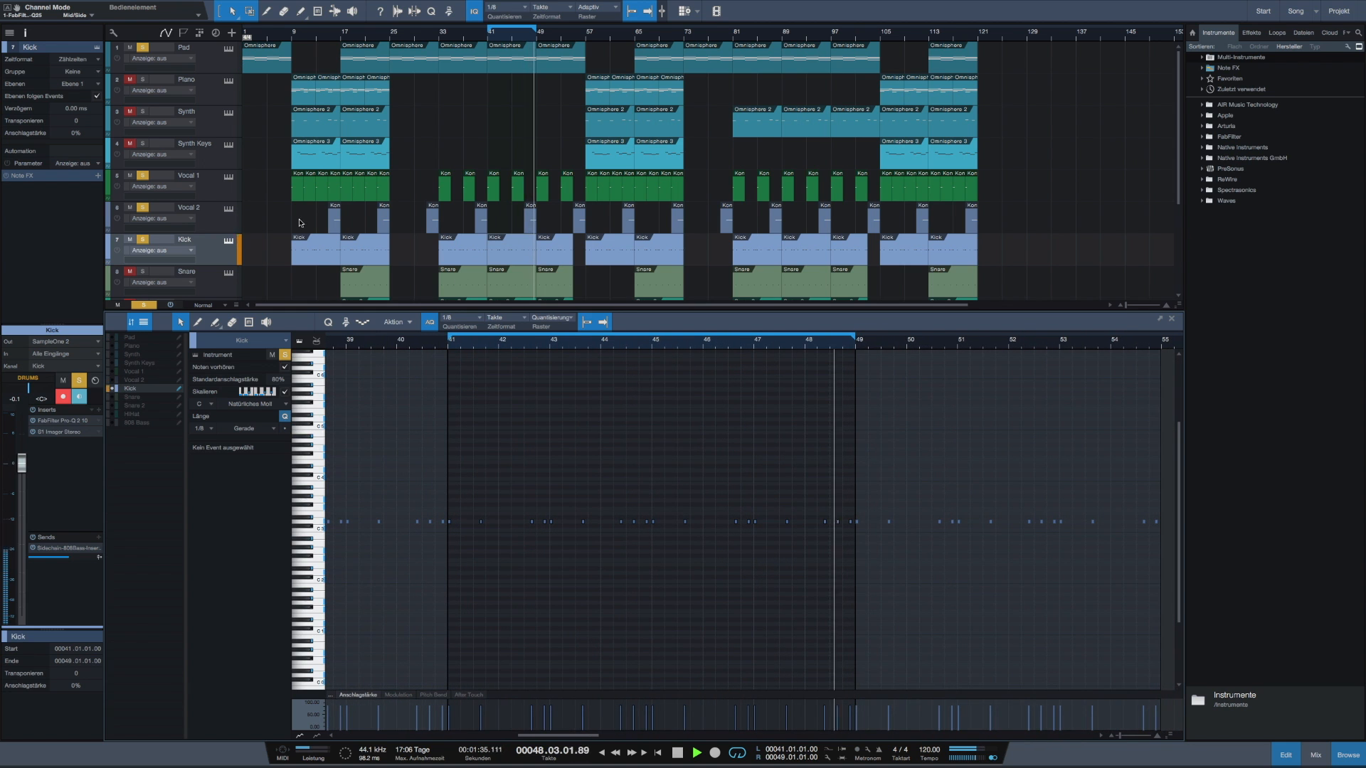
Add the Snare track to the soloed tracks and show its bar 41 to 49 notes in the editor.
scroll(209, 227, "down", 3)
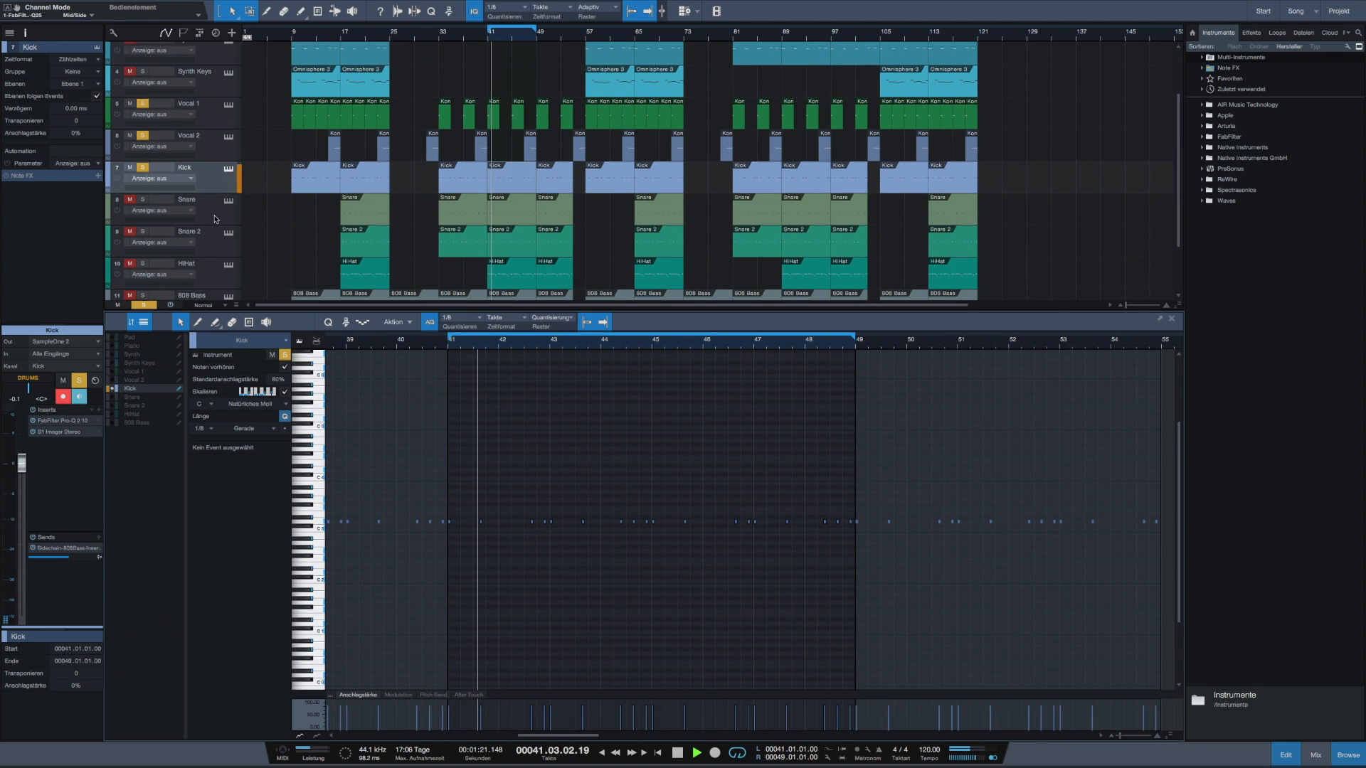
left_click(450, 207)
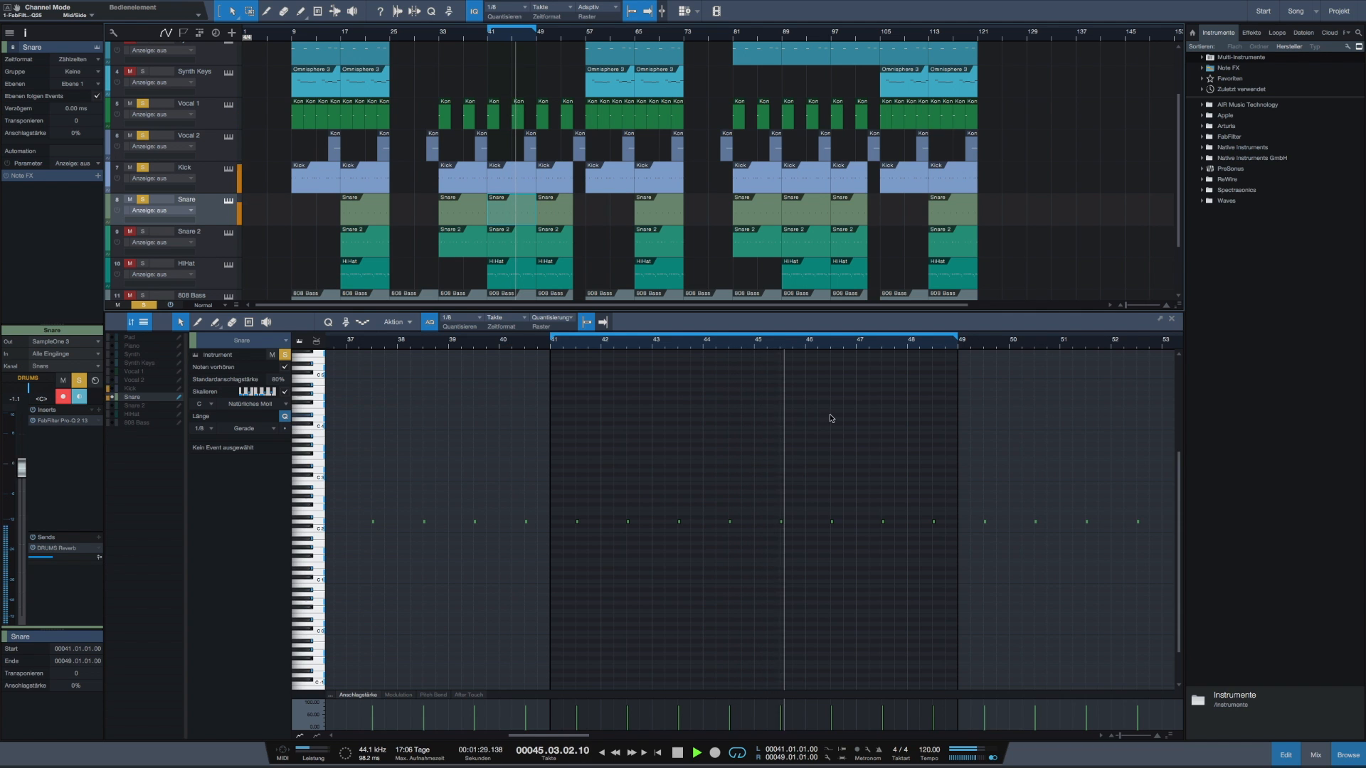
scroll(829, 418, "right", 3)
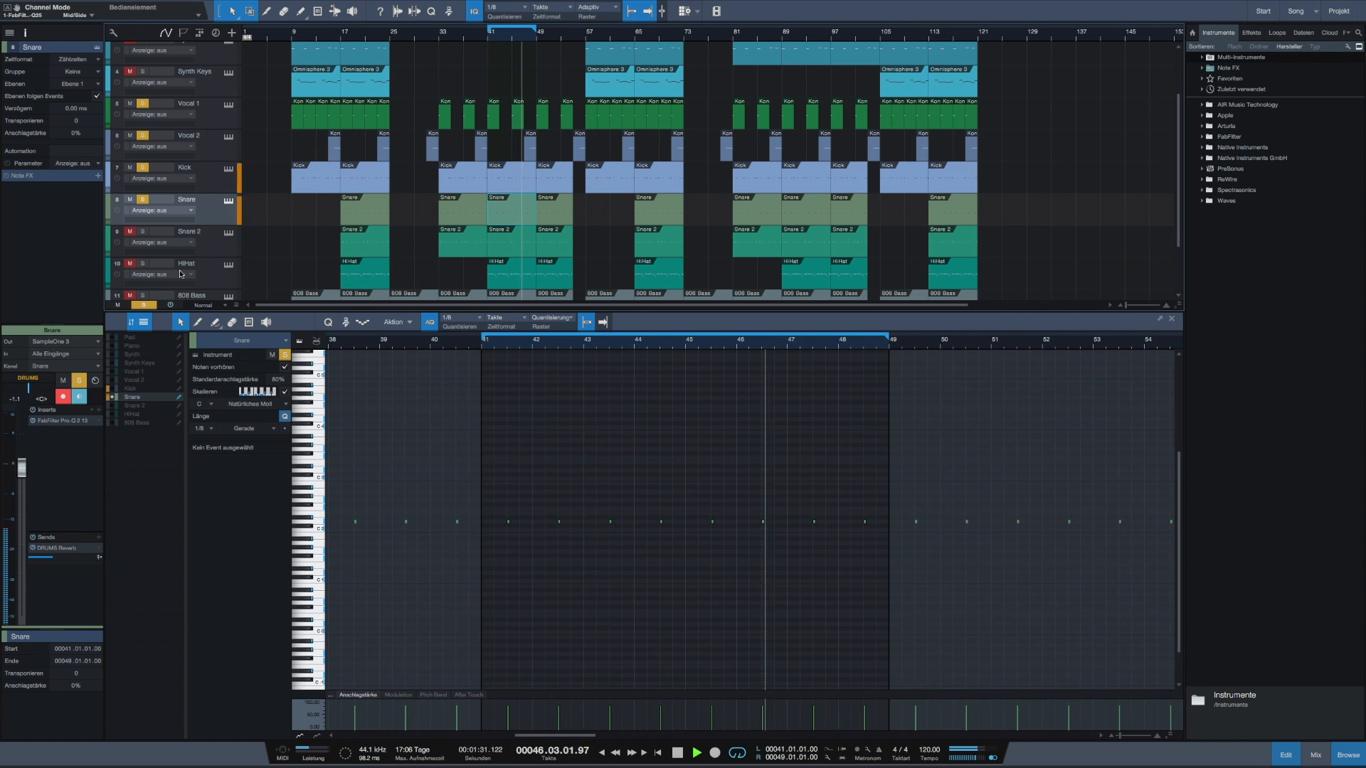
Solo the Snare 2 track as well and select all its notes between bars 41 and 49.
left_click(143, 235)
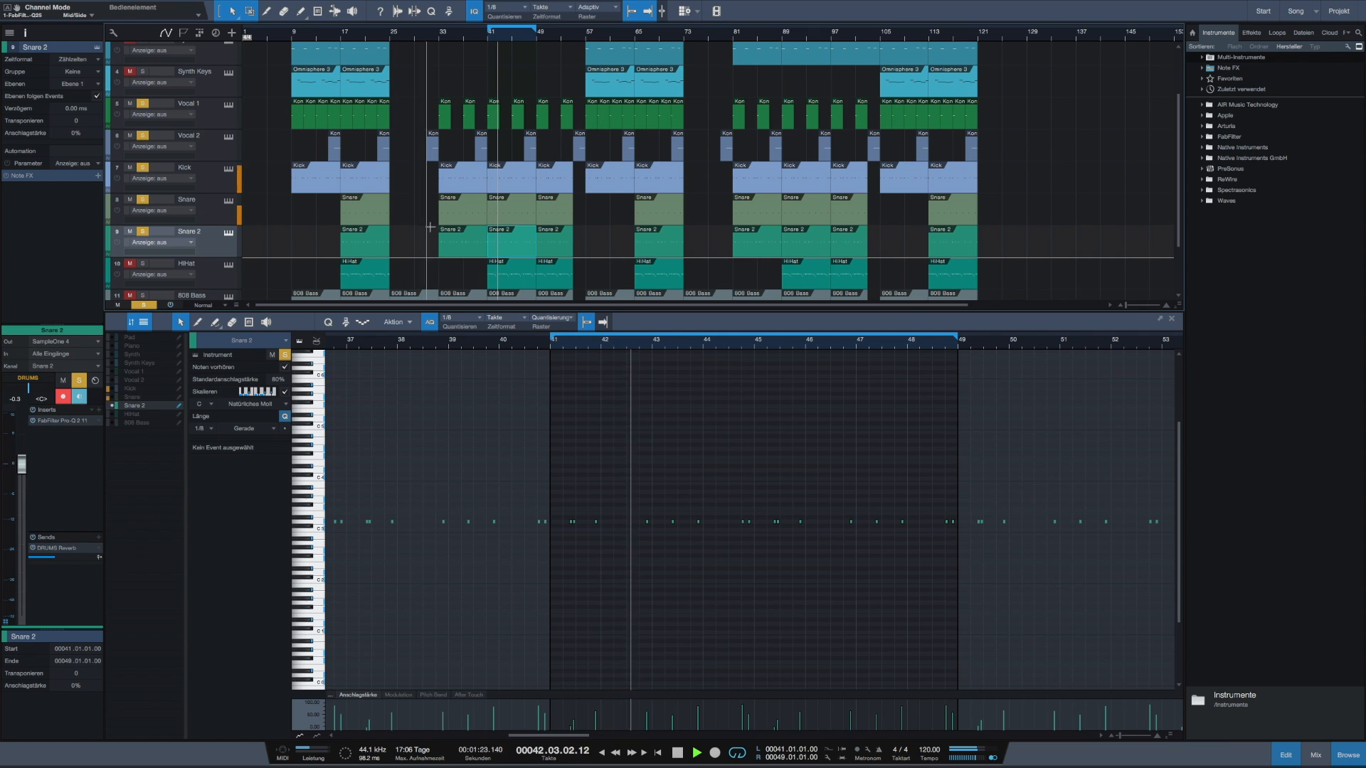
scroll(426, 229, "down", 1)
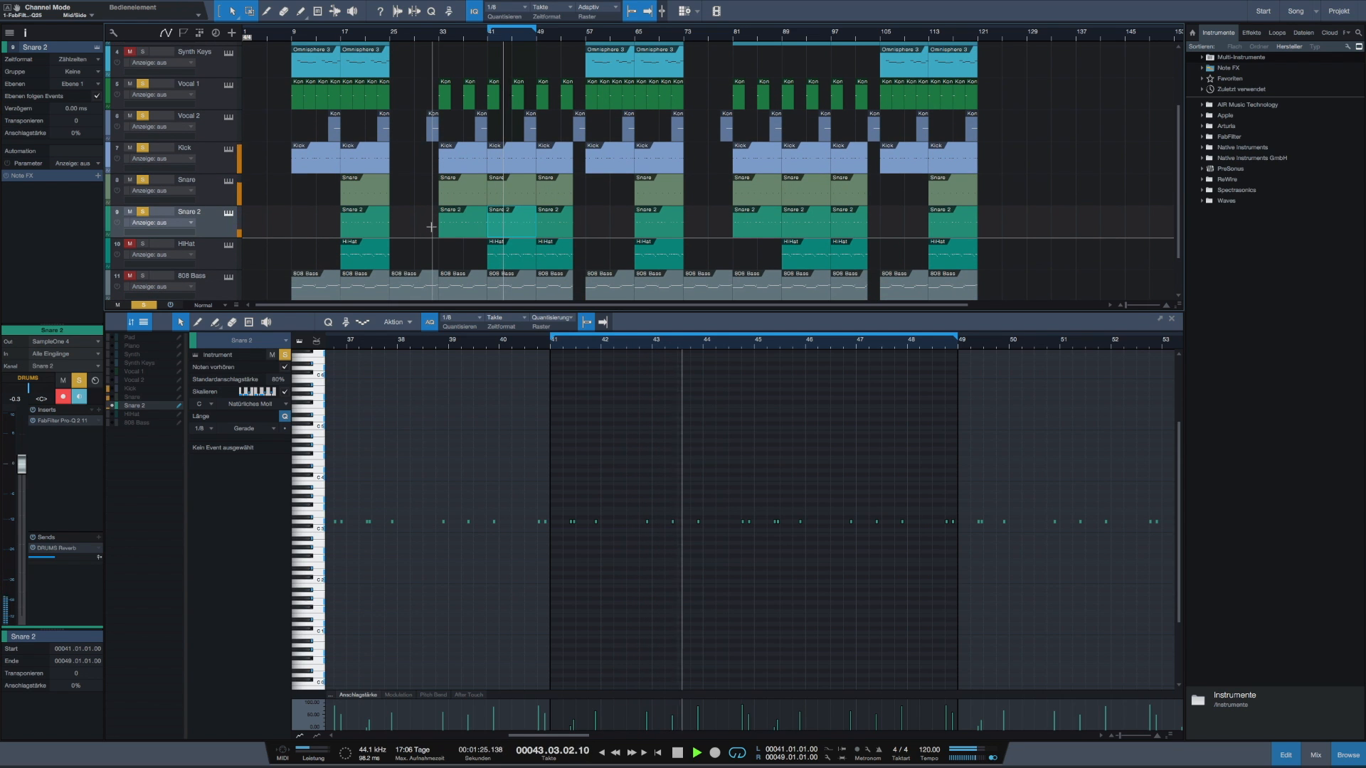
scroll(549, 473, "right", 1)
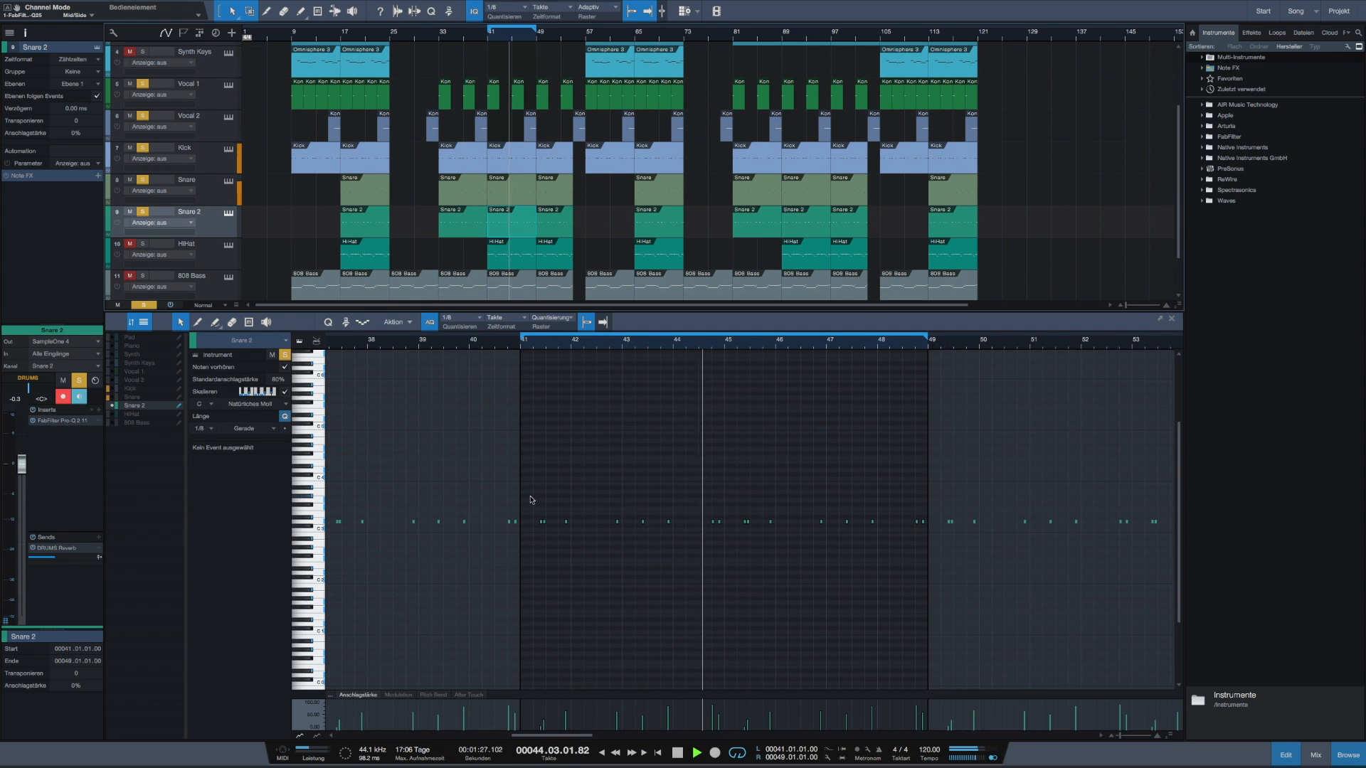
left_click_drag(533, 501, 932, 604)
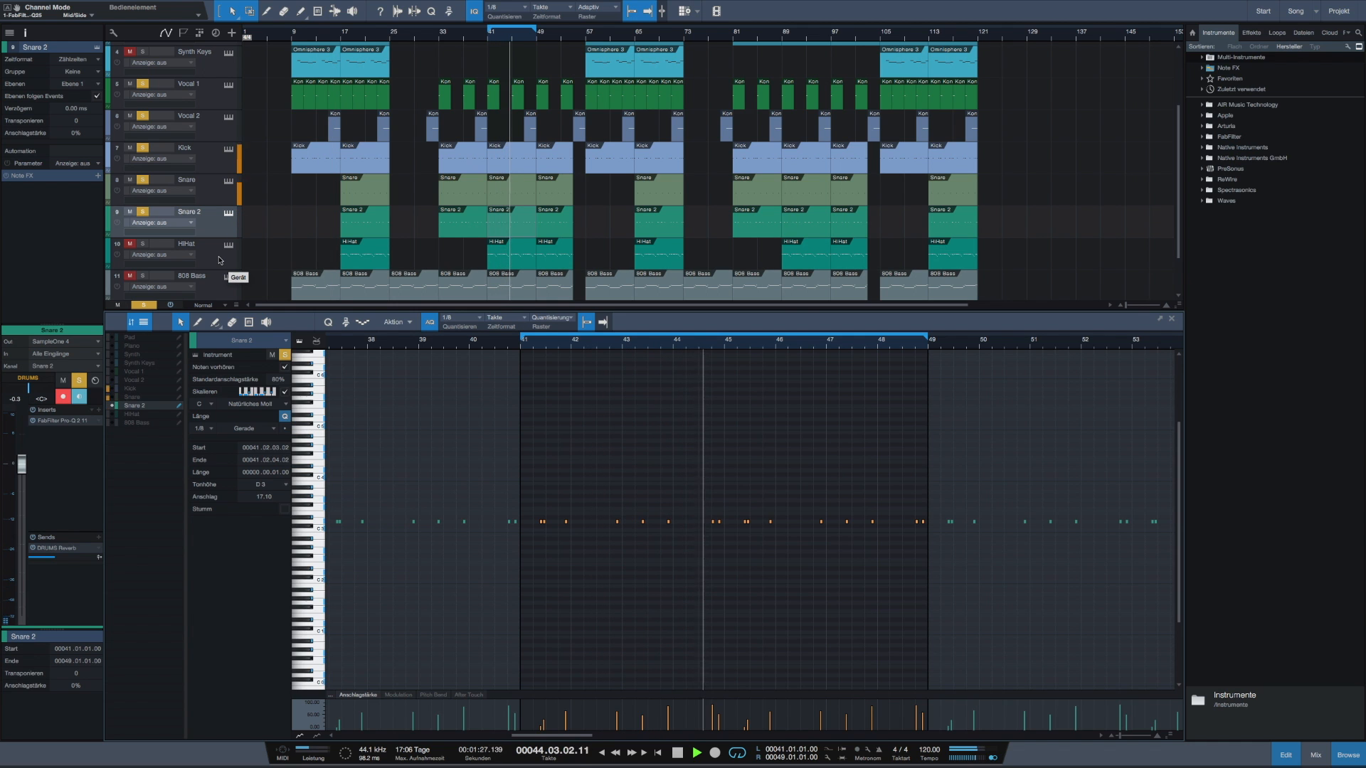
Solo the HiHat track too and mark its note pattern between bars 41 and 49 in the editor.
left_click(161, 247)
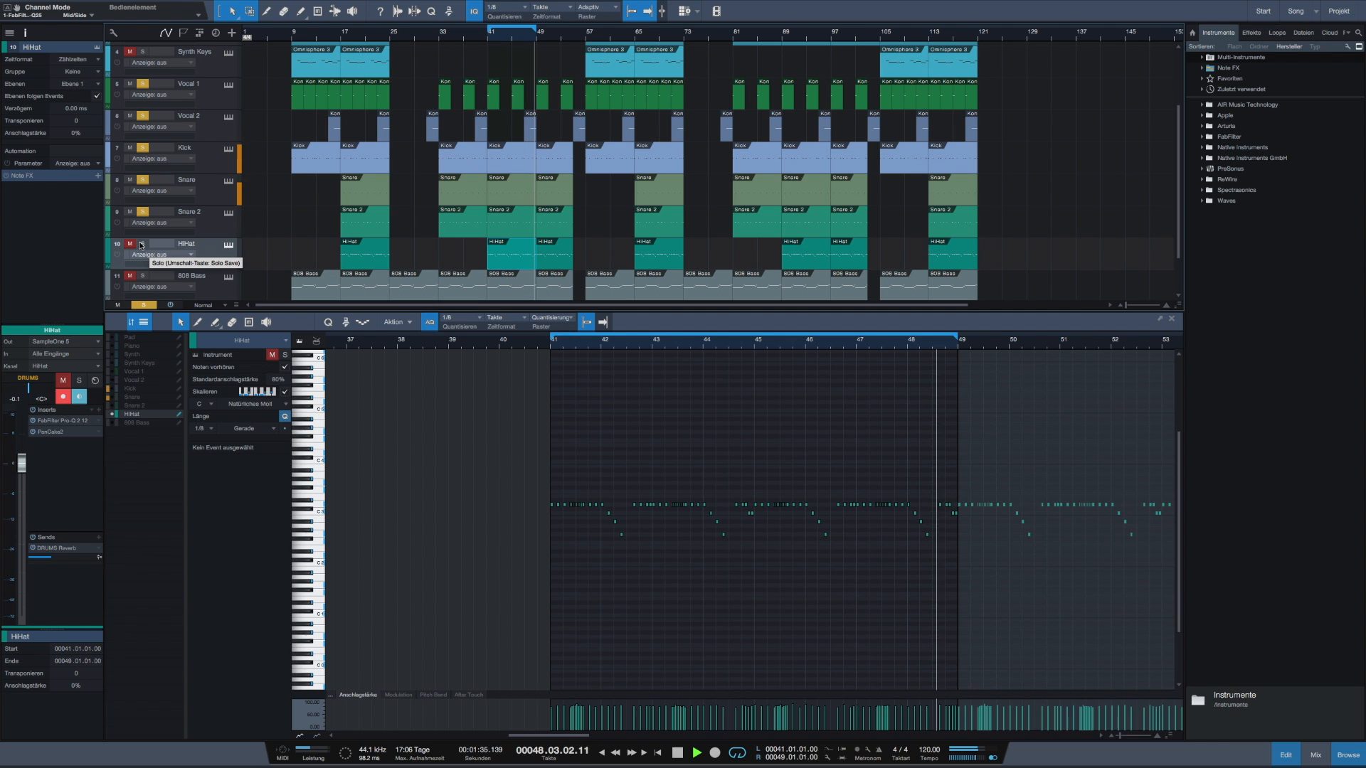
left_click(141, 244)
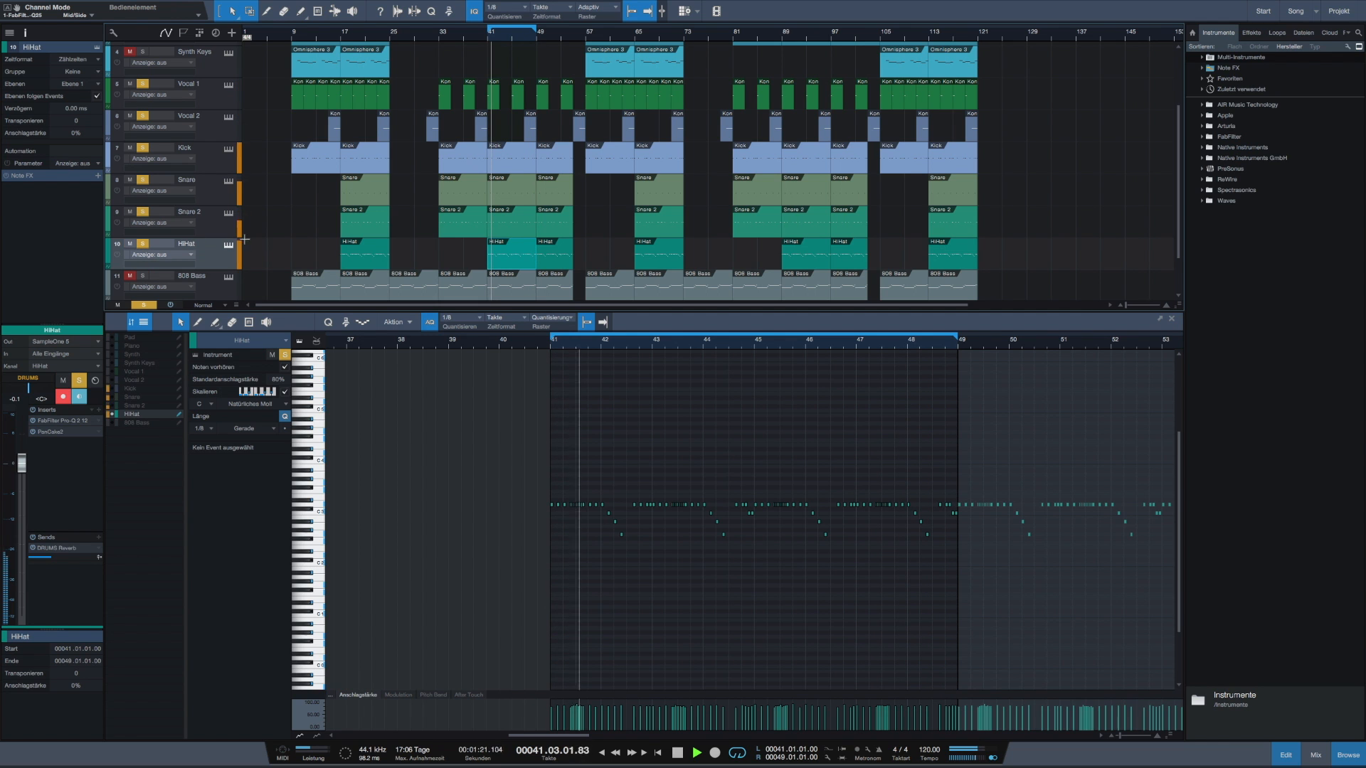
scroll(597, 453, "right", 3)
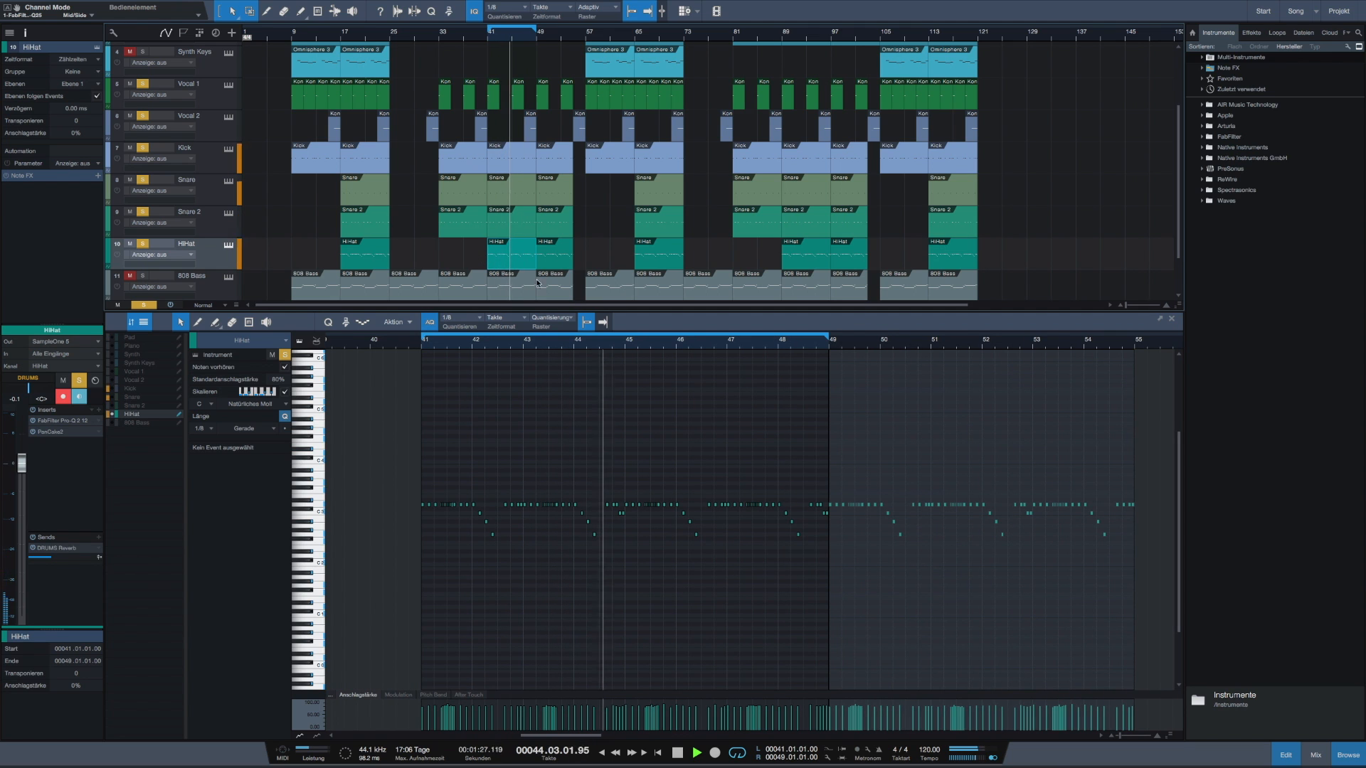
left_click_drag(414, 477, 828, 579)
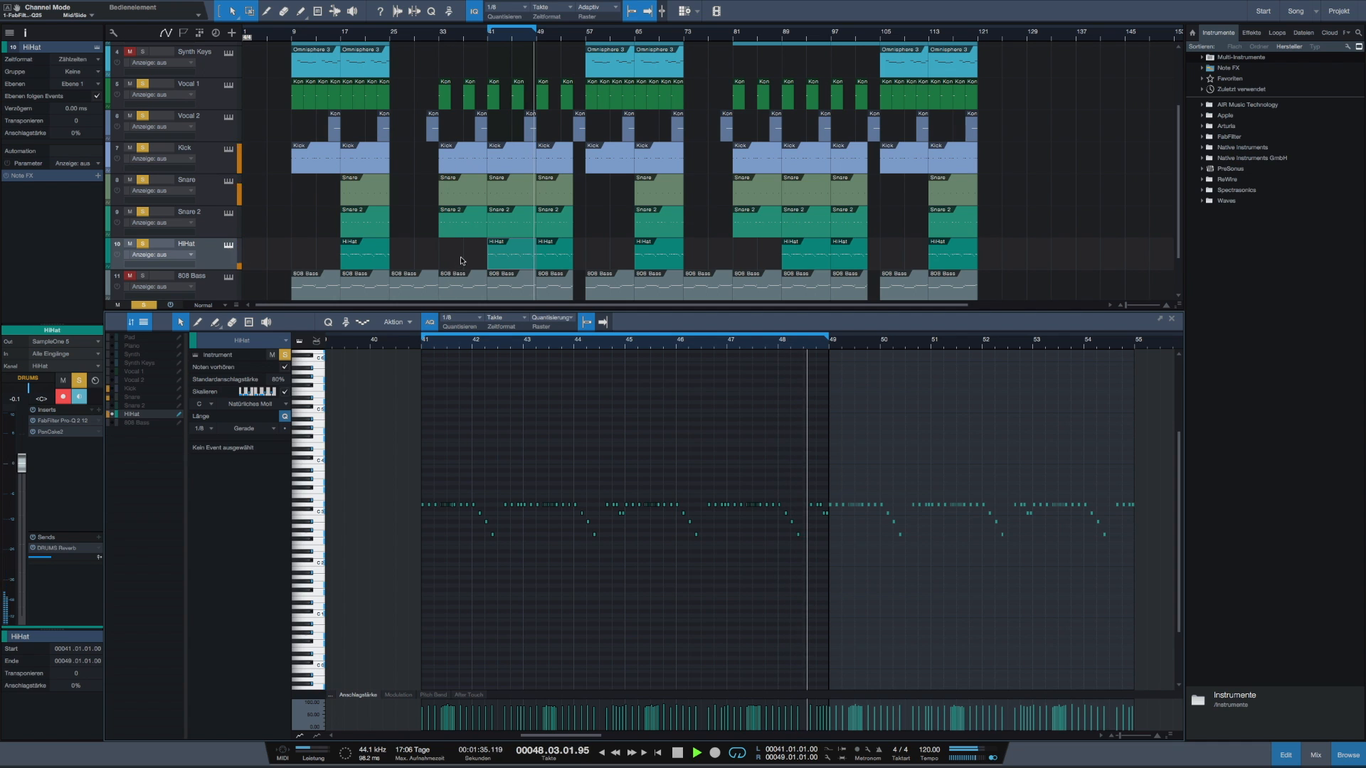
Solo the 808 Bass track too and show its notes between bars 41 and 49 in the editor.
scroll(459, 261, "down", 2)
scroll(461, 260, "up", 2)
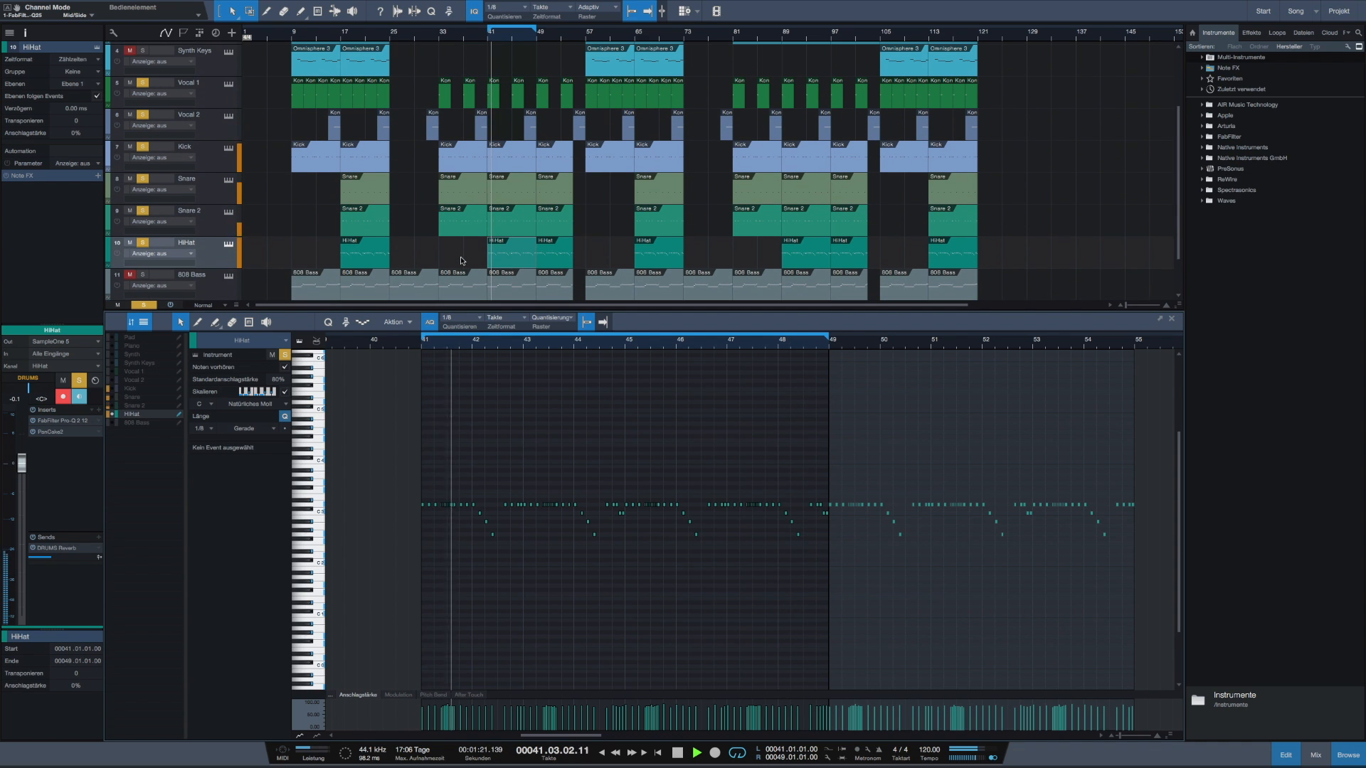
scroll(461, 261, "down", 2)
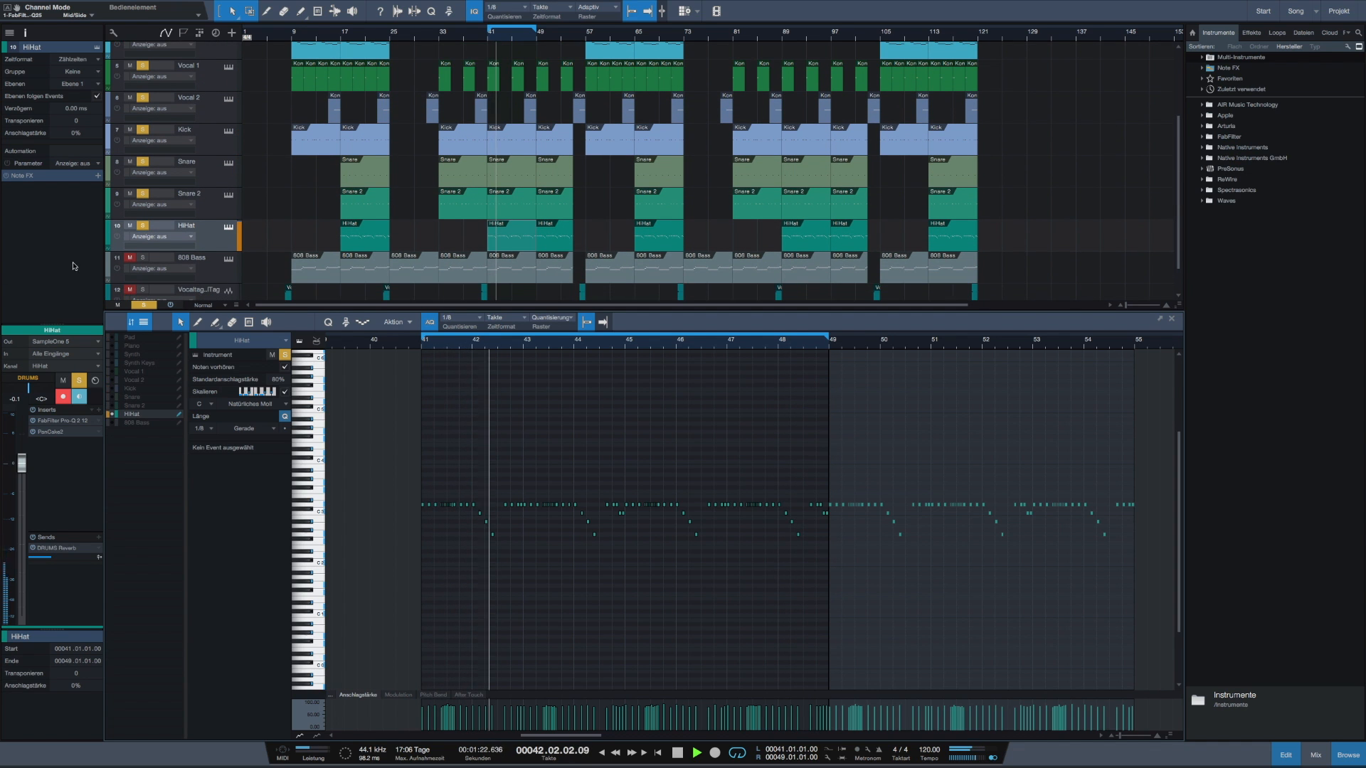
left_click(130, 258)
left_click(143, 257)
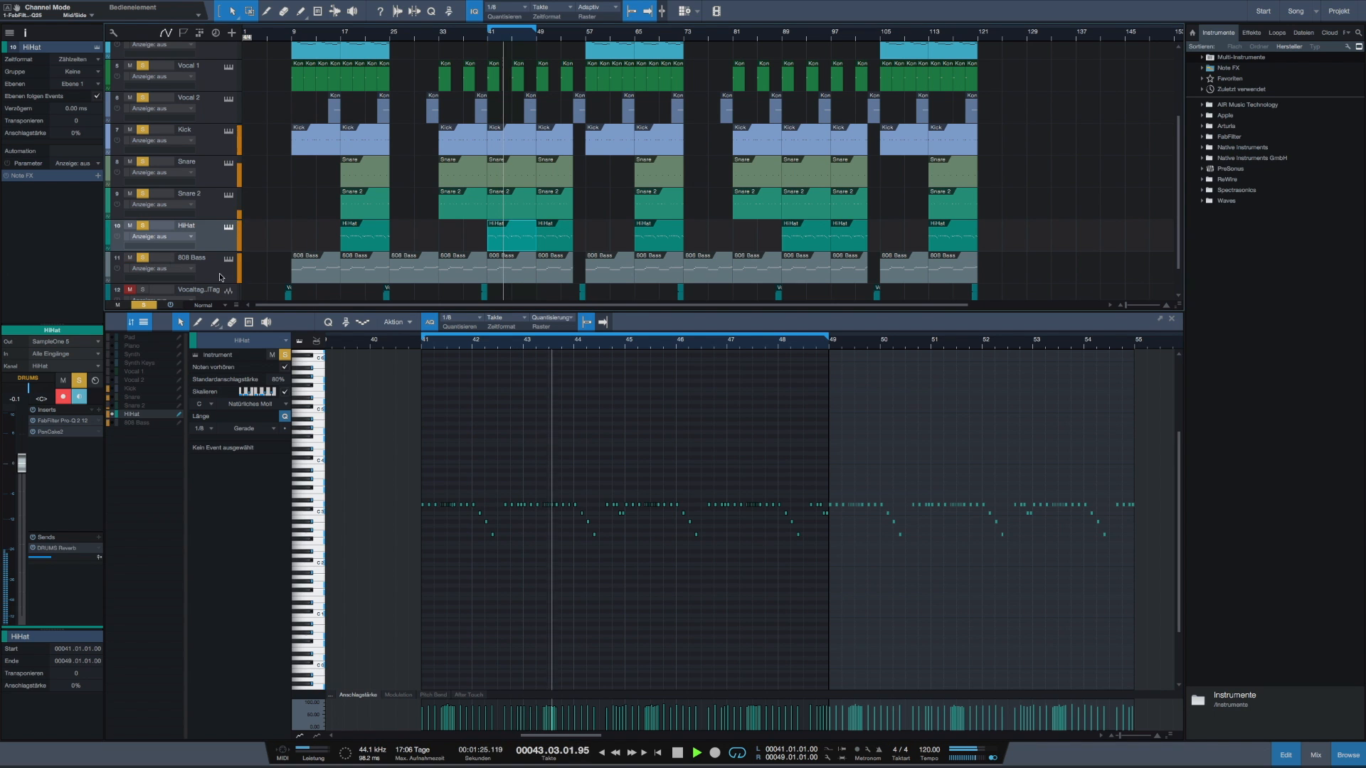
left_click(219, 278)
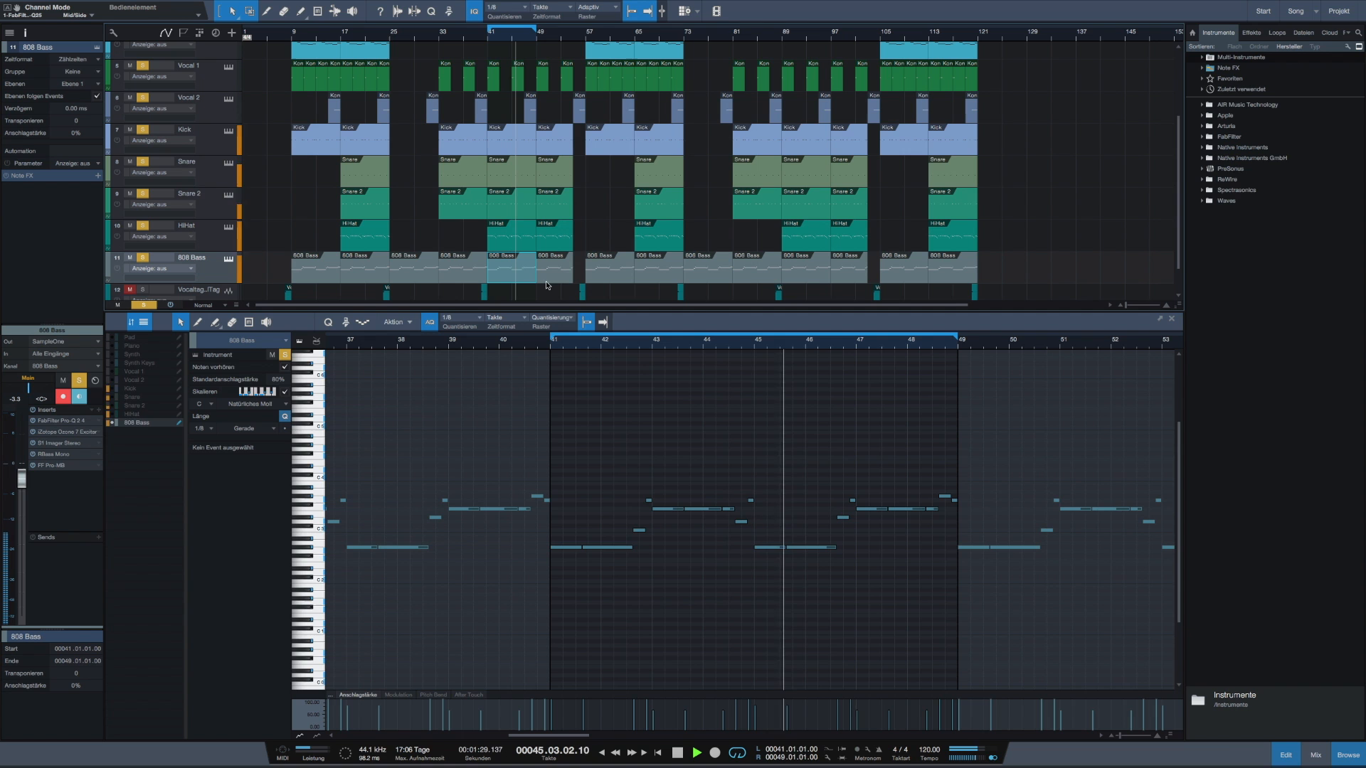
scroll(754, 438, "right", 2)
scroll(756, 441, "right", 1)
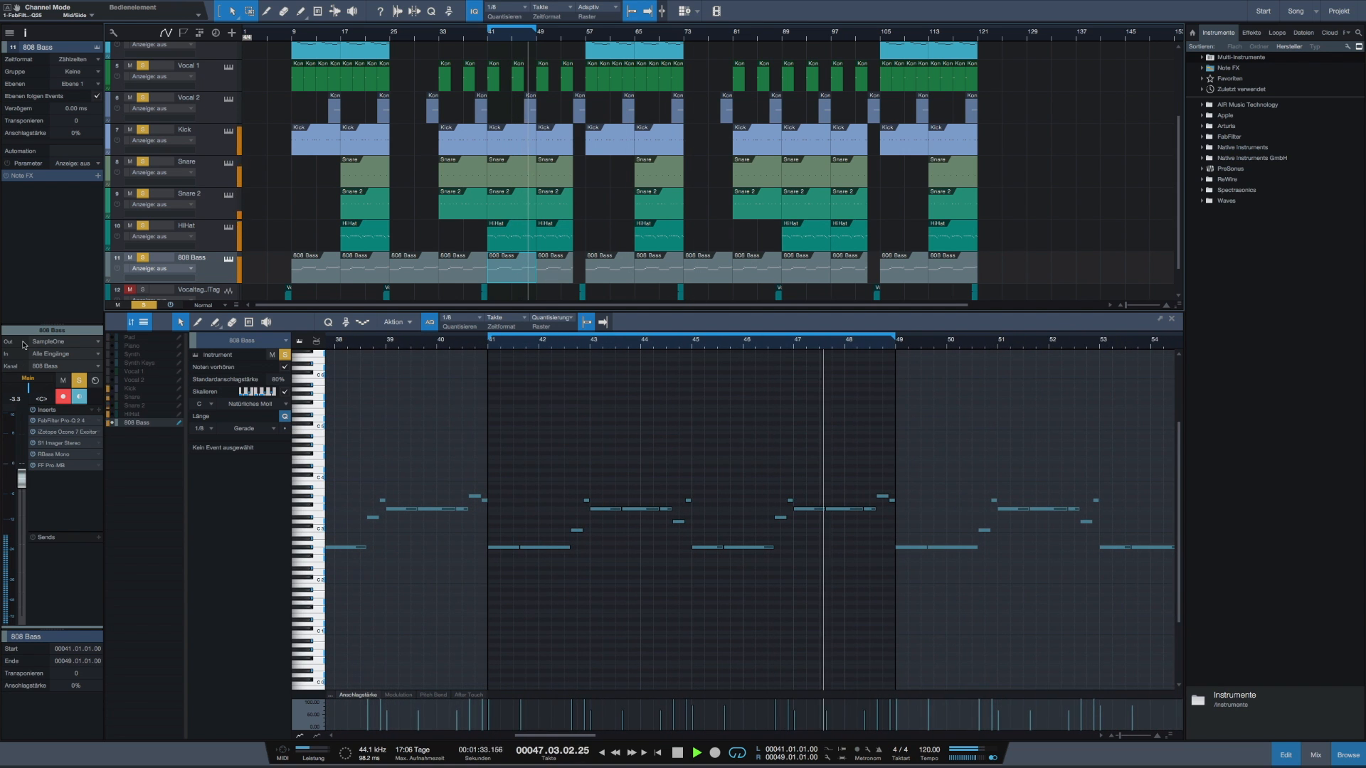
scroll(788, 446, "right", 3)
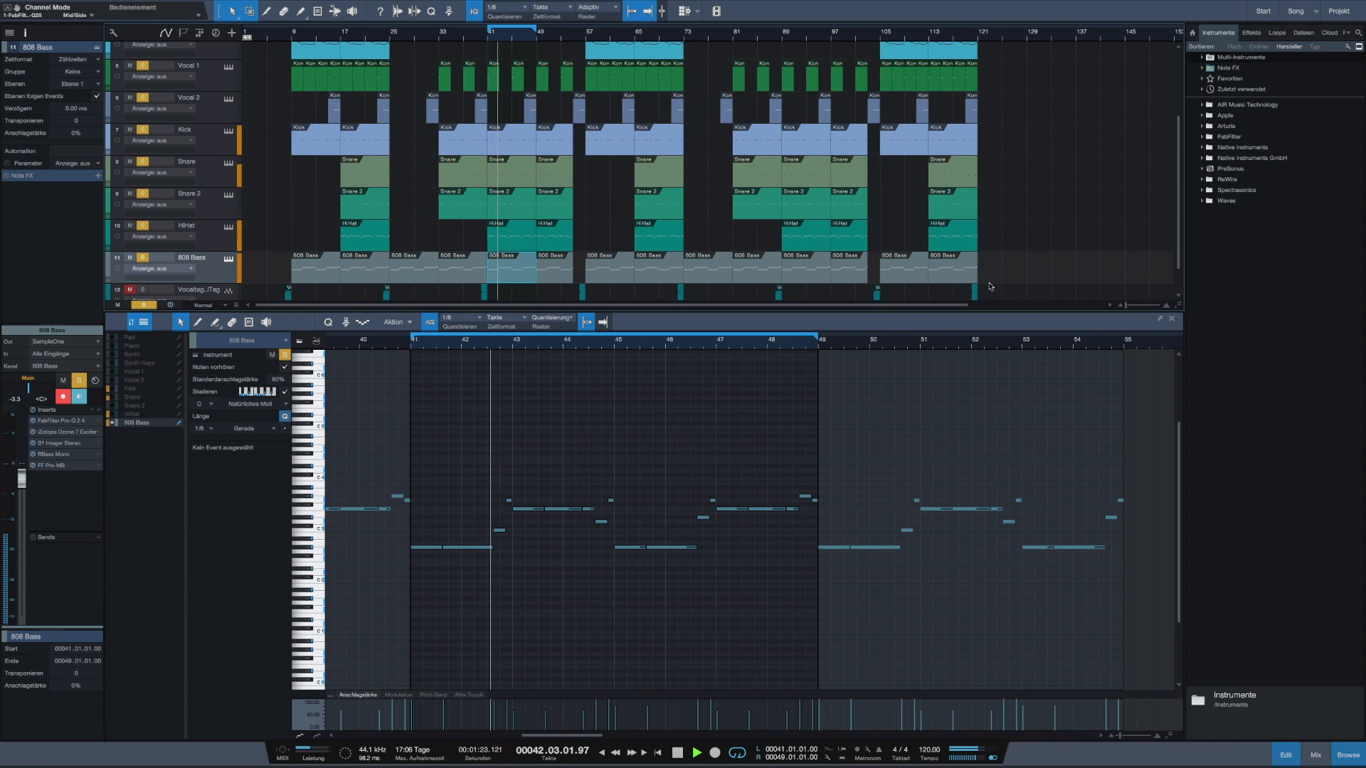
Close the note editor and set the loop range from bar 9 to bar 25.
scroll(500, 252, "up", 2)
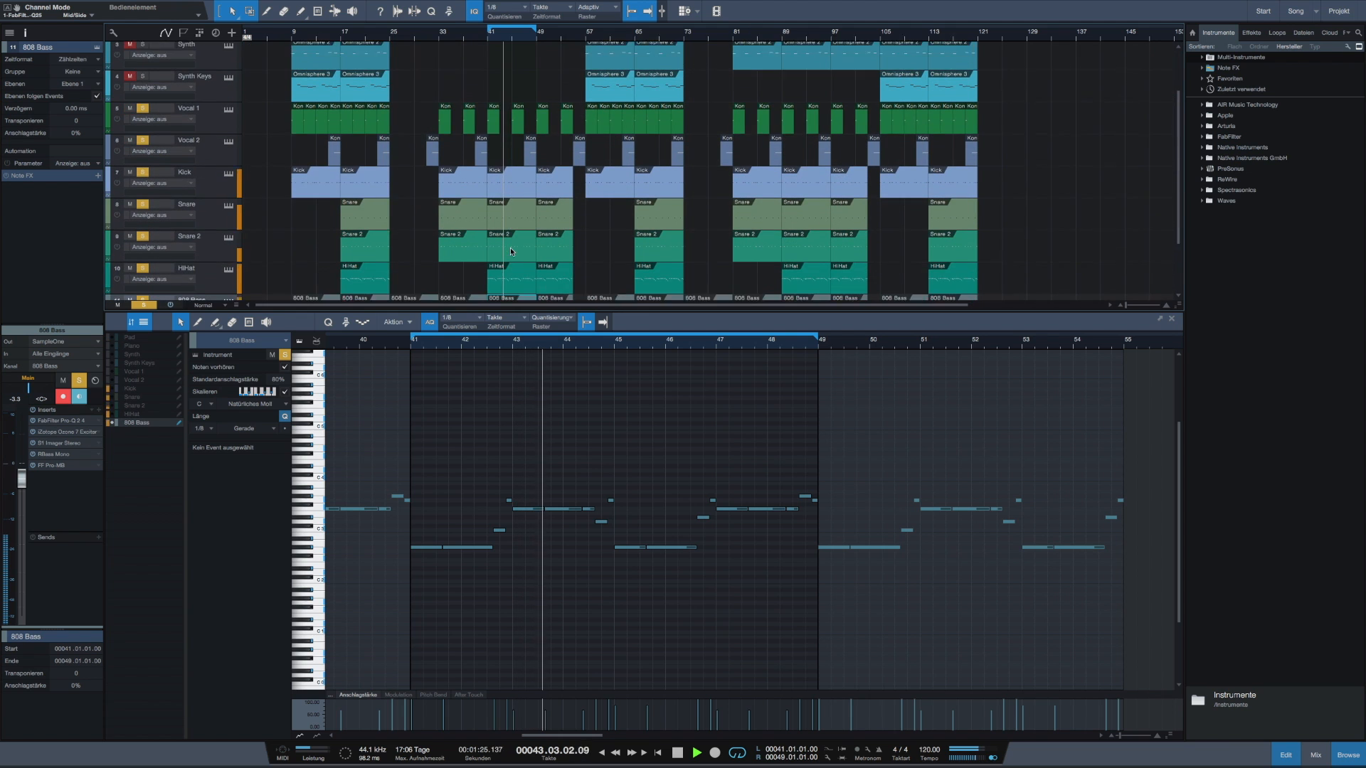
key("F2")
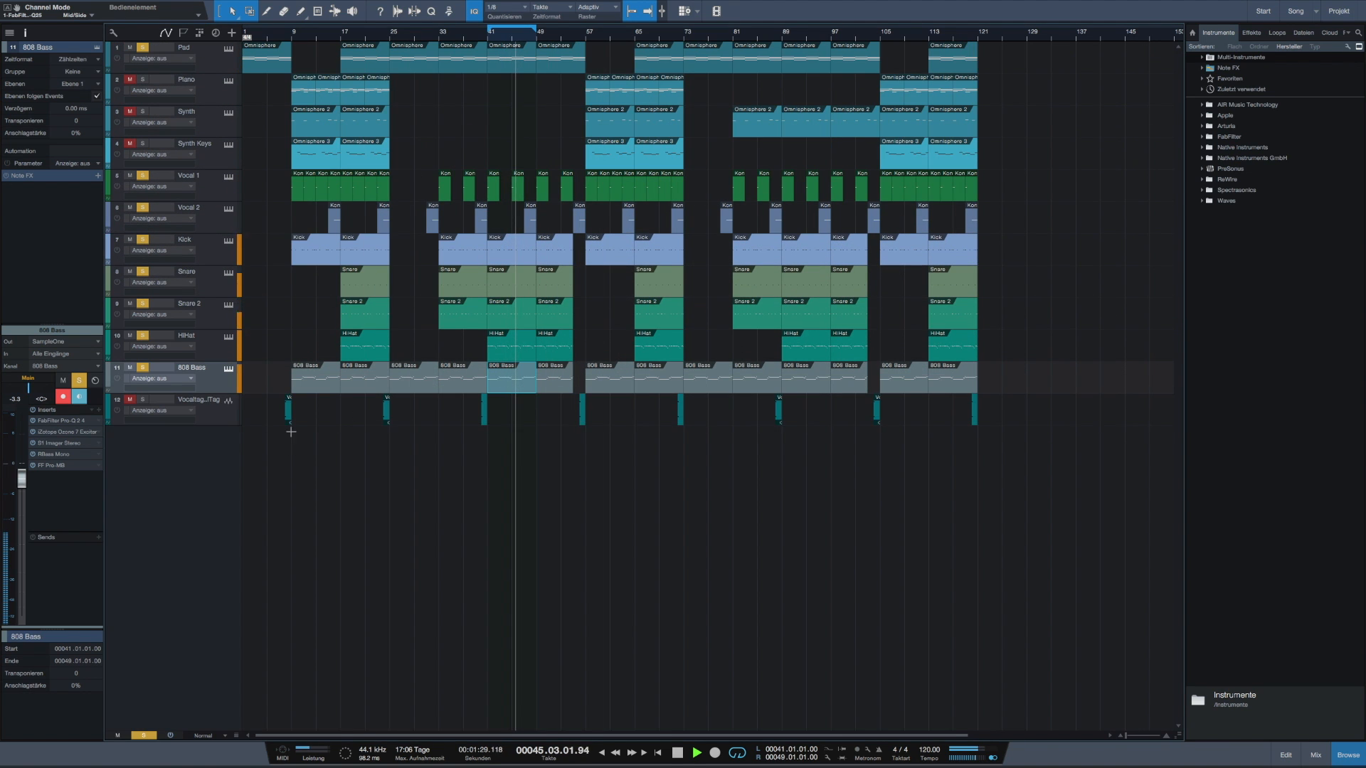
key("Down")
key("Up")
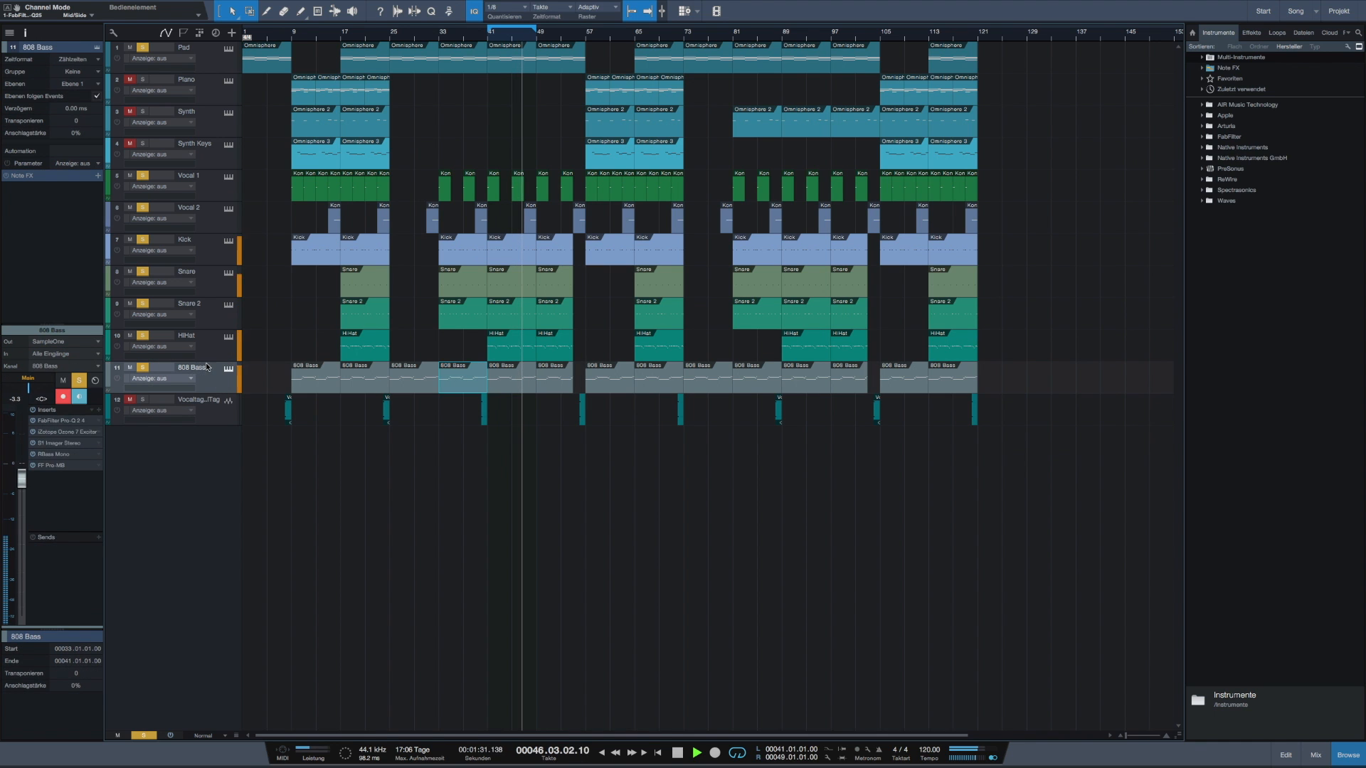
key("Up")
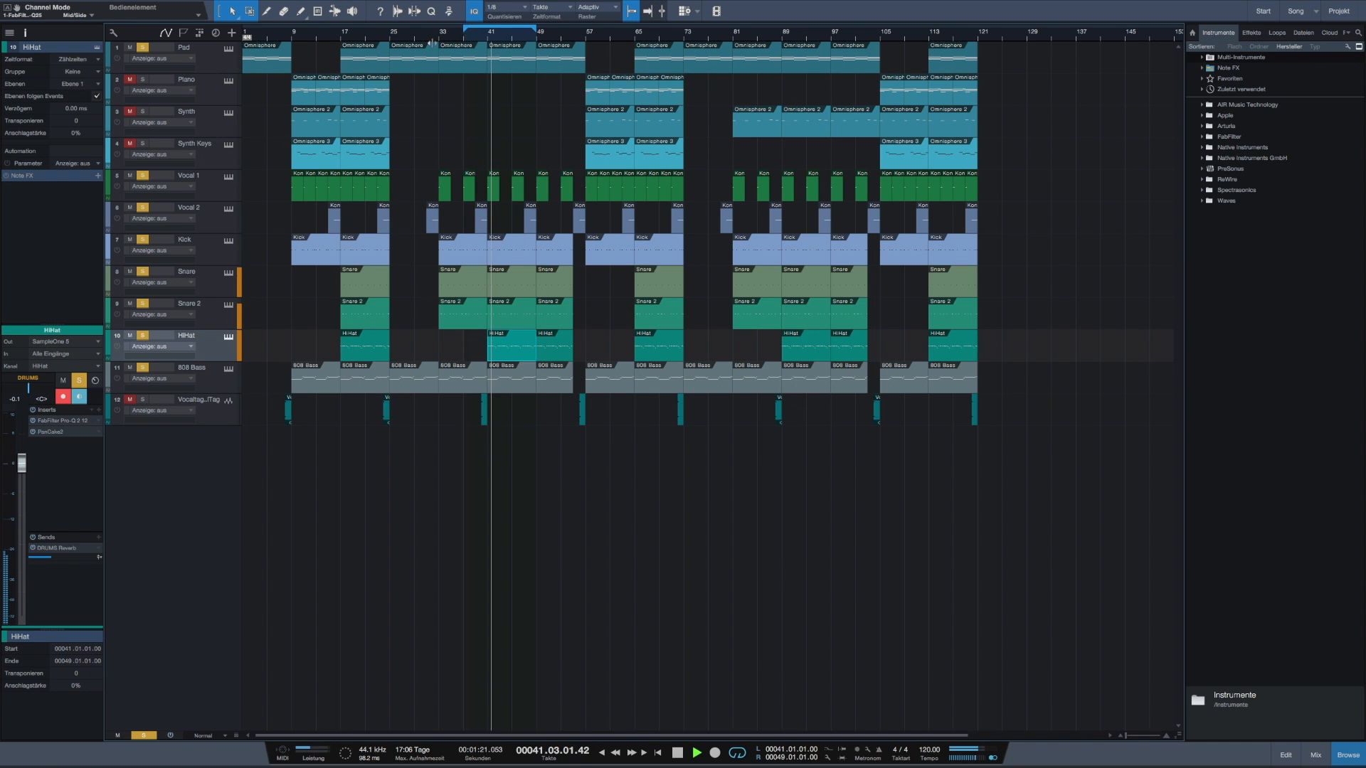
left_click_drag(246, 51, 292, 43)
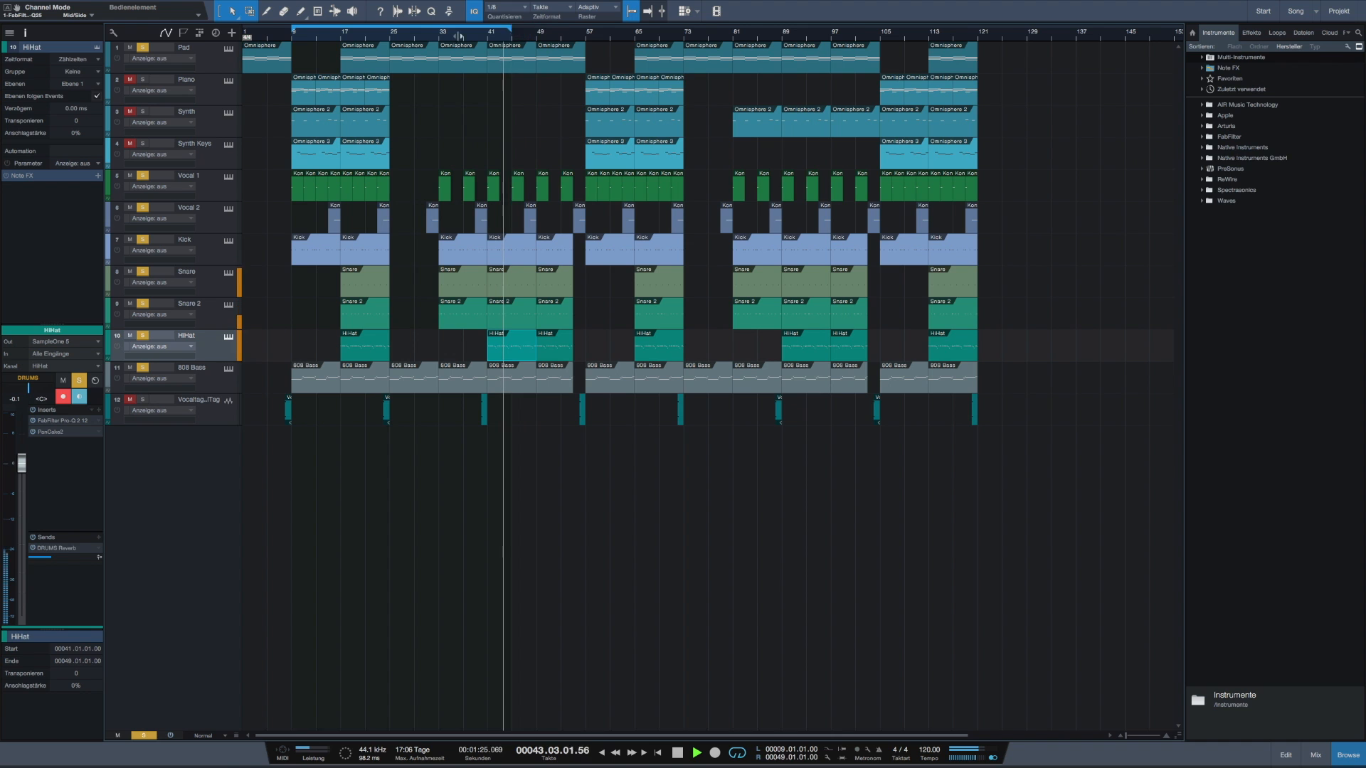
left_click_drag(459, 36, 385, 46)
Stop playback and look at the Piano track's Keyscape instrument and its selected patch, closing the instrument window when done.
left_click(324, 87)
key("space")
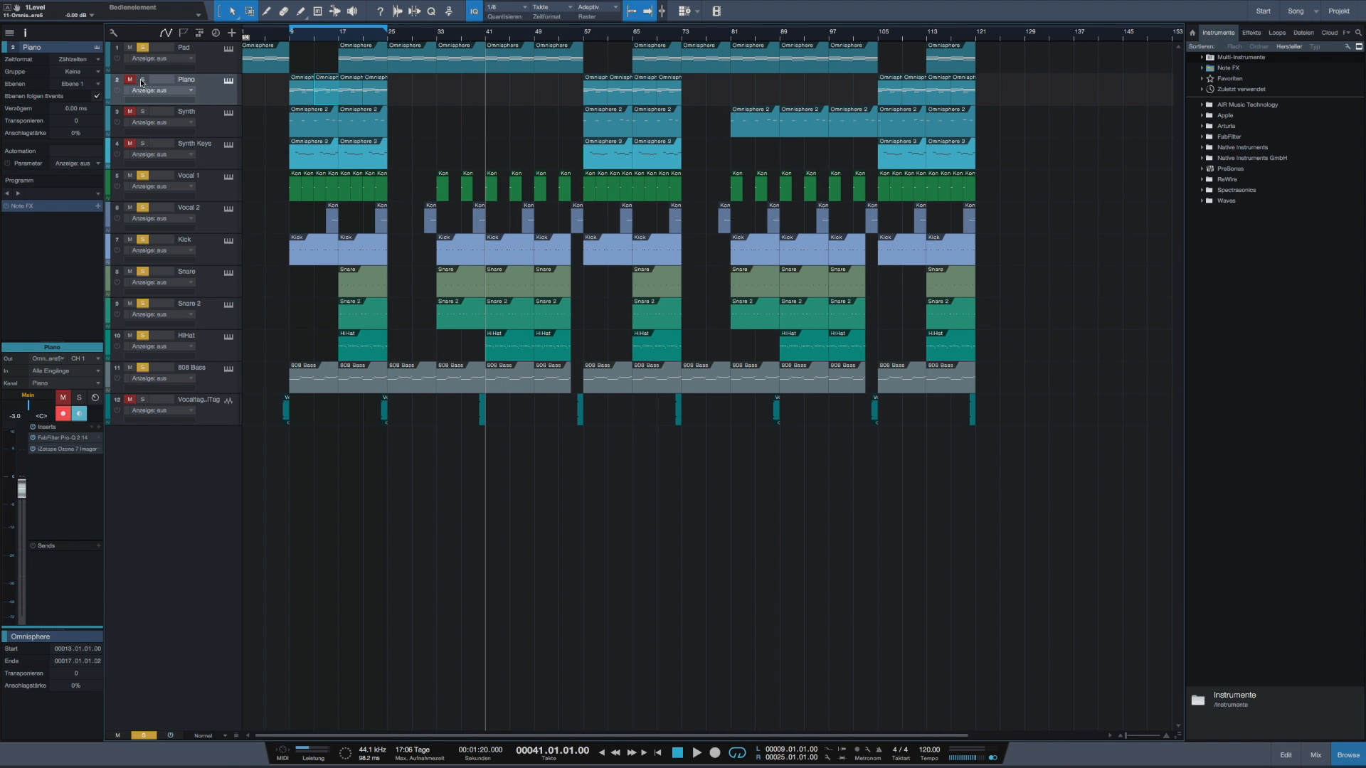
left_click(228, 82)
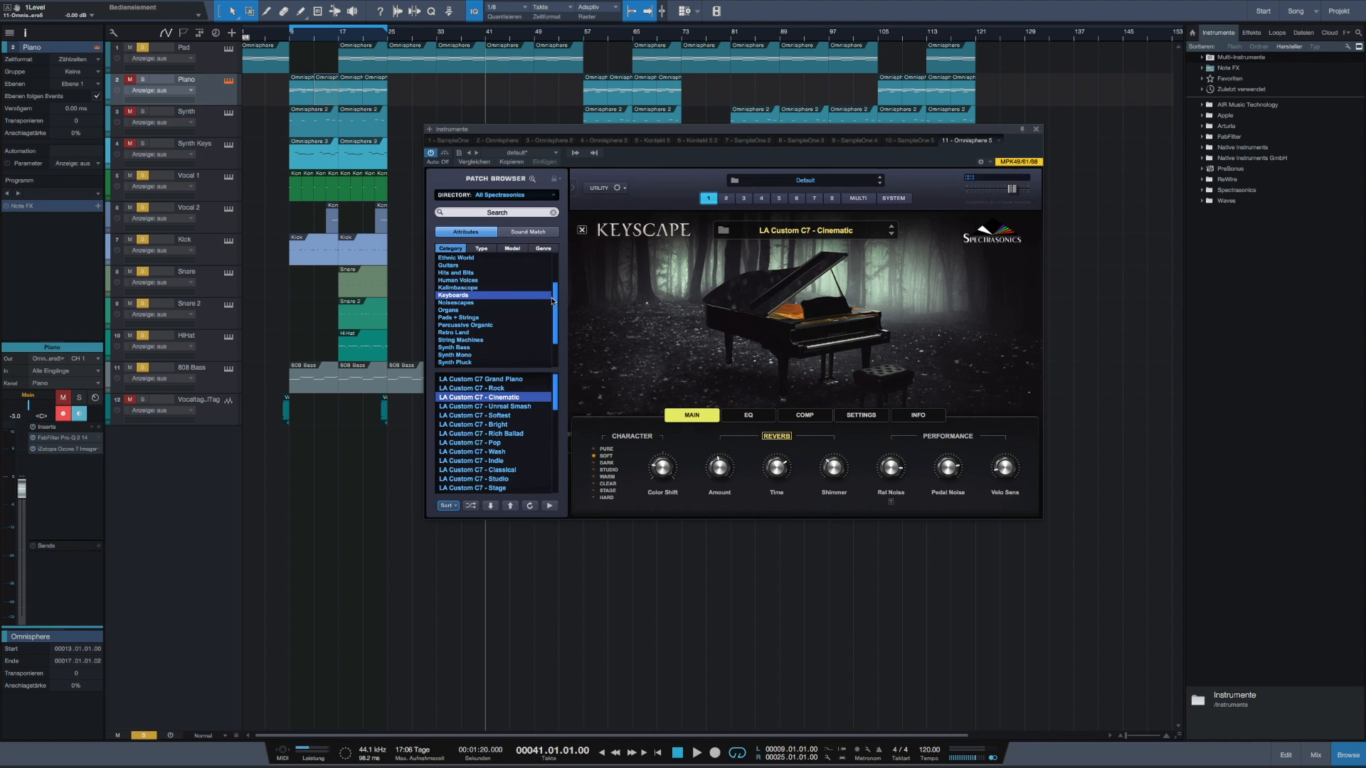
scroll(491, 321, "down", 1)
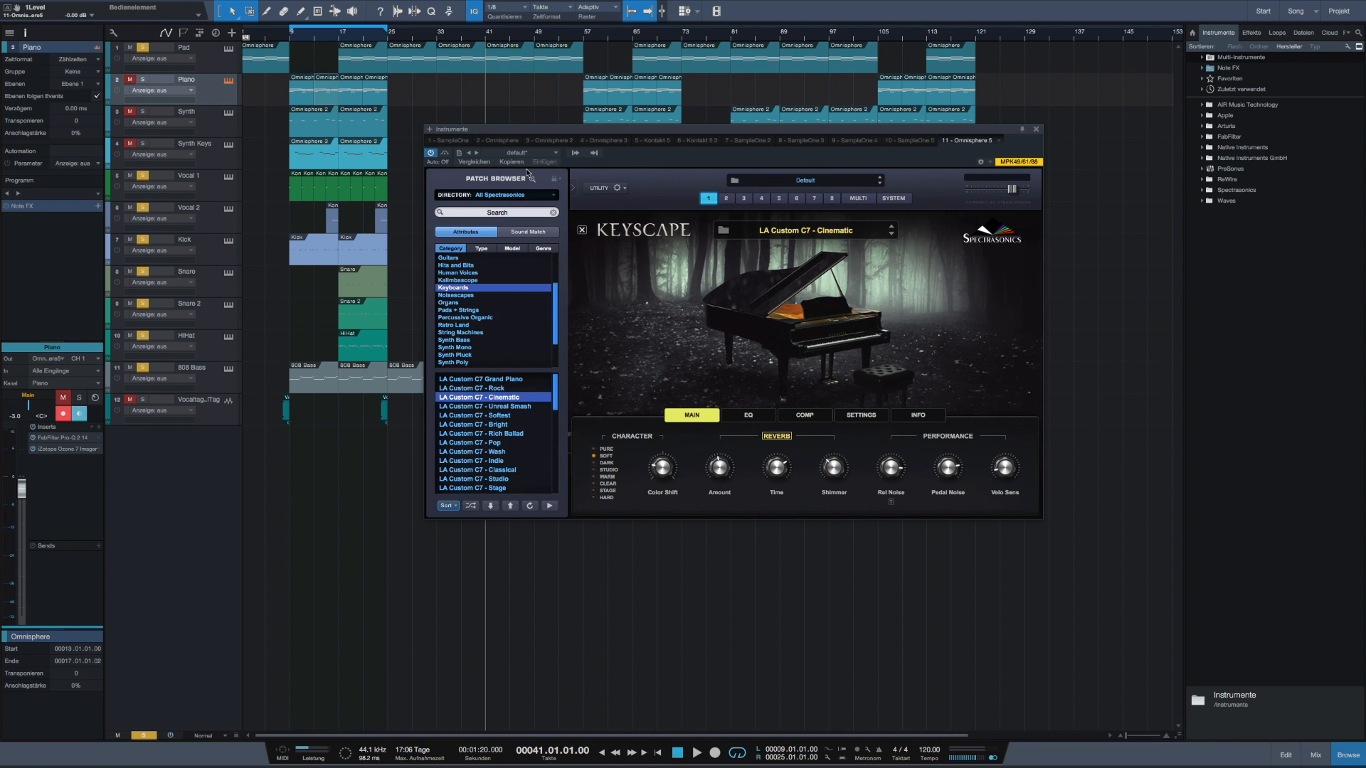
left_click(1035, 129)
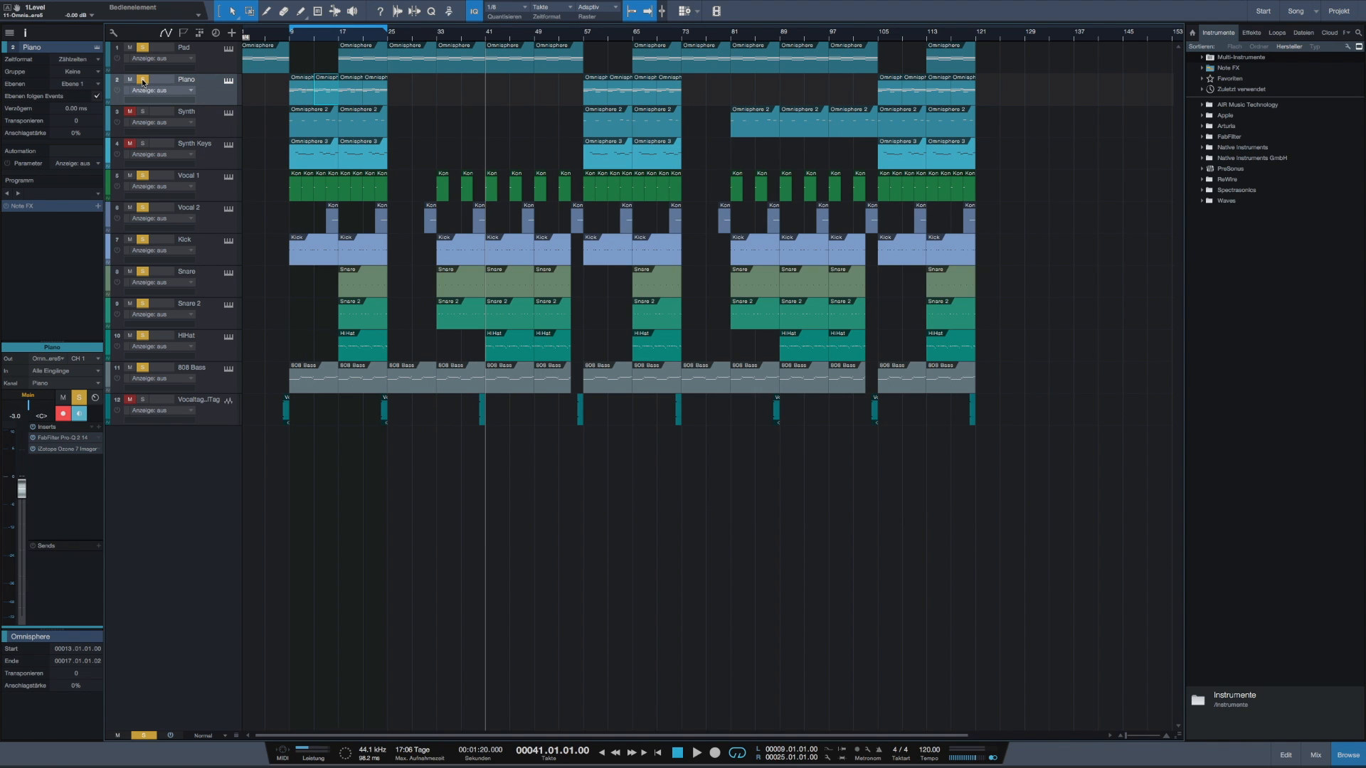
Solo the Piano track, start playback from bar 9 and open its first part in the note editor.
left_click(292, 36)
key("space")
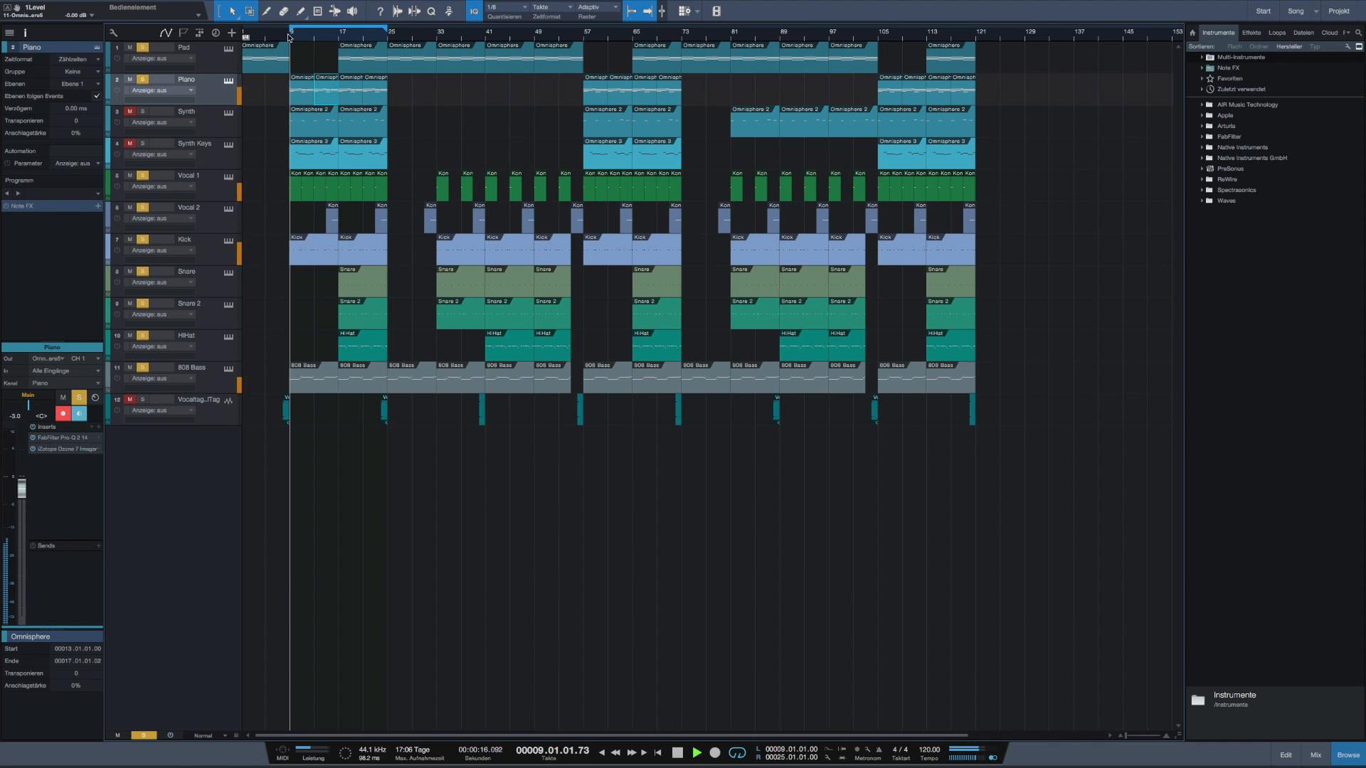
double_click(305, 97)
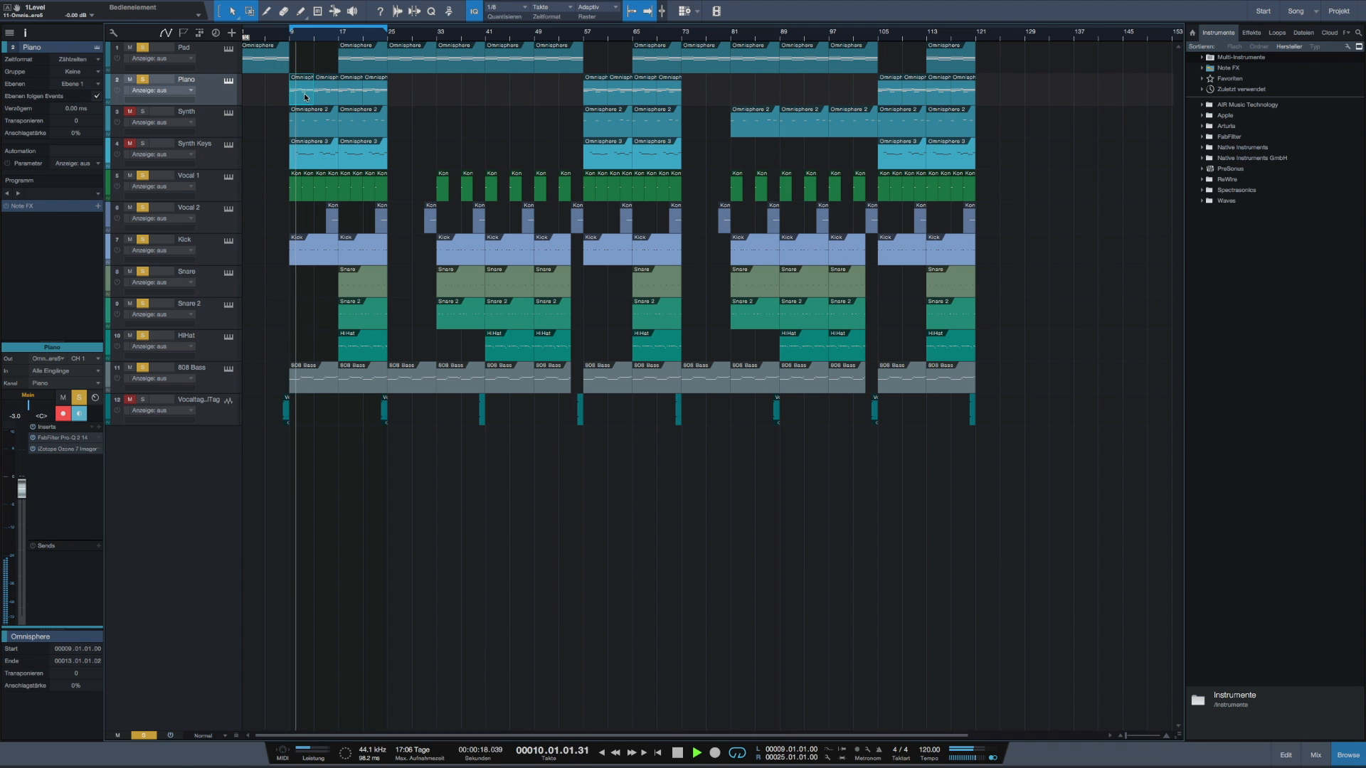
Shorten the loop to bars 9 to 17 and show the Piano chords of that range in the editor.
left_click(1125, 736)
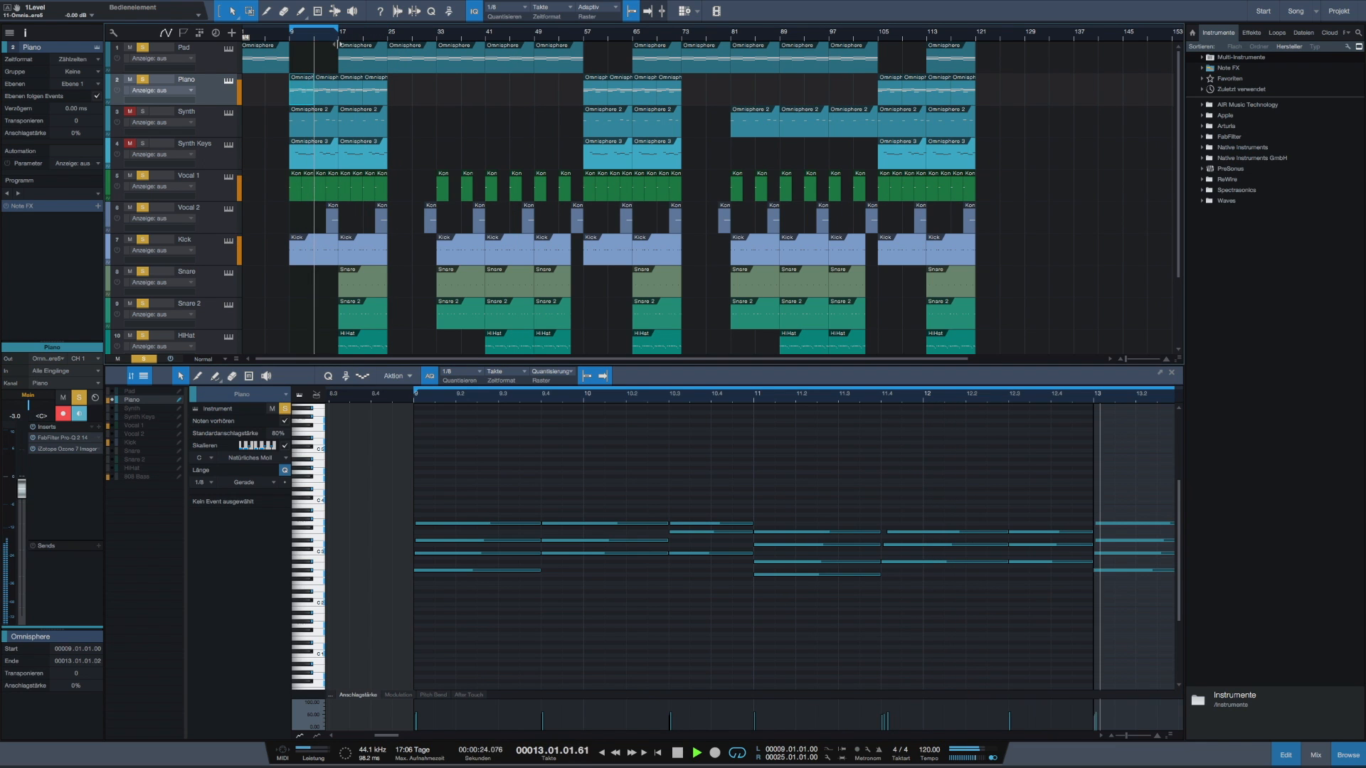
left_click(1123, 736)
scroll(564, 457, "left", 2)
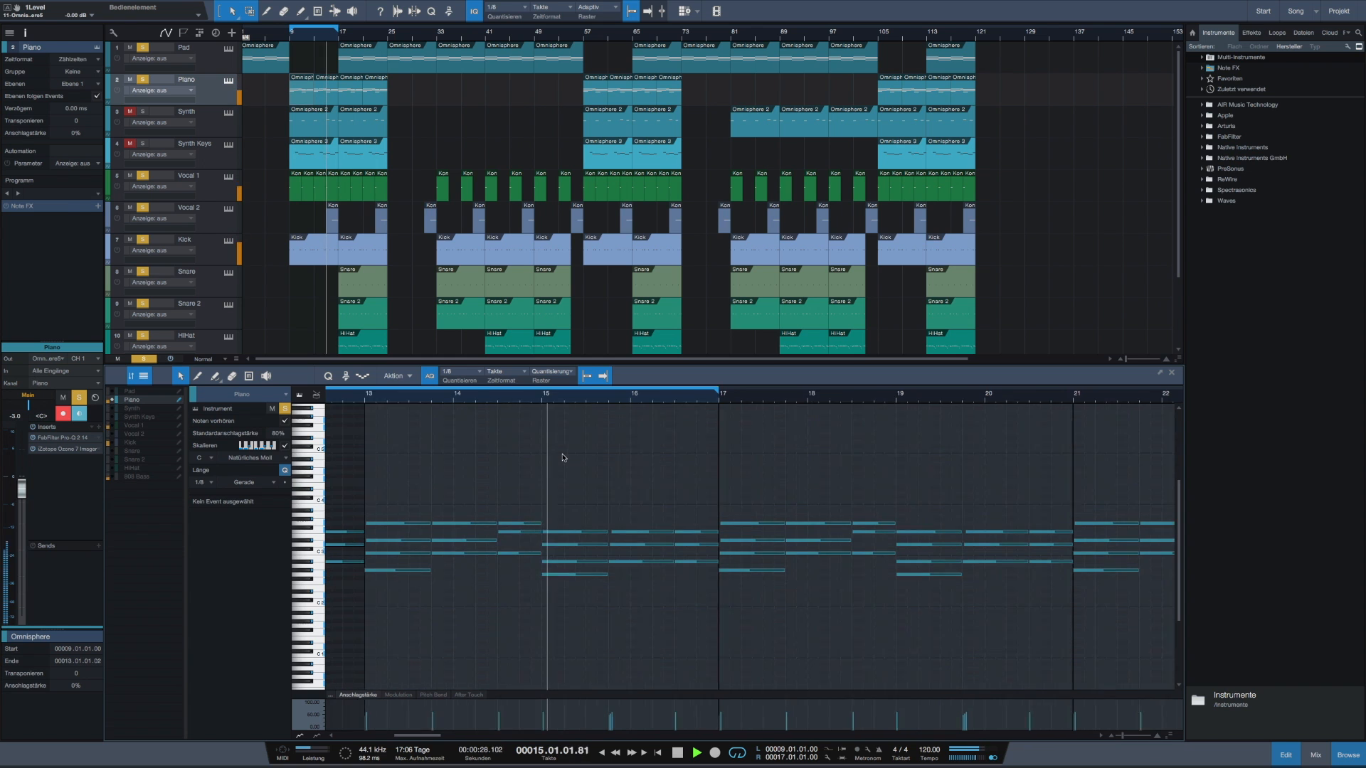
scroll(564, 458, "left", 1)
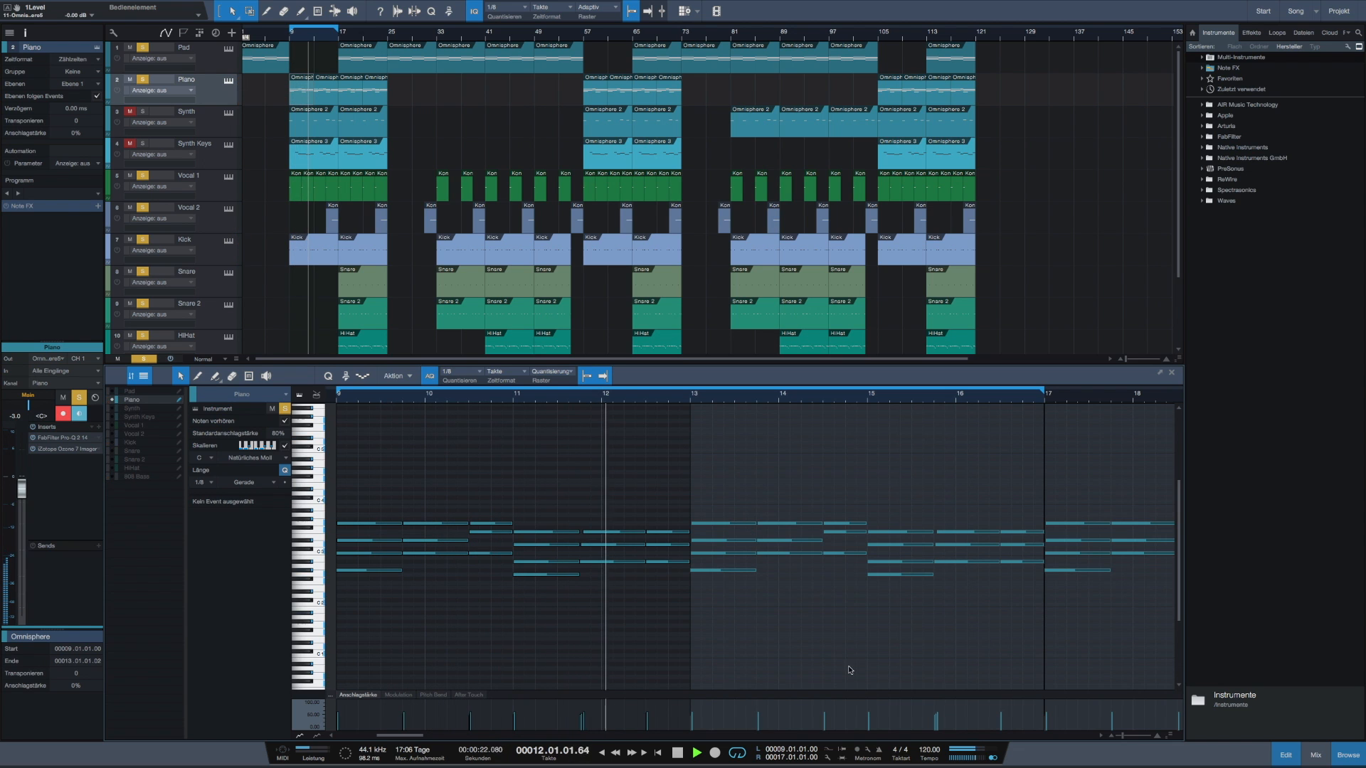
left_click(1131, 736)
left_click_drag(1131, 737, 1124, 737)
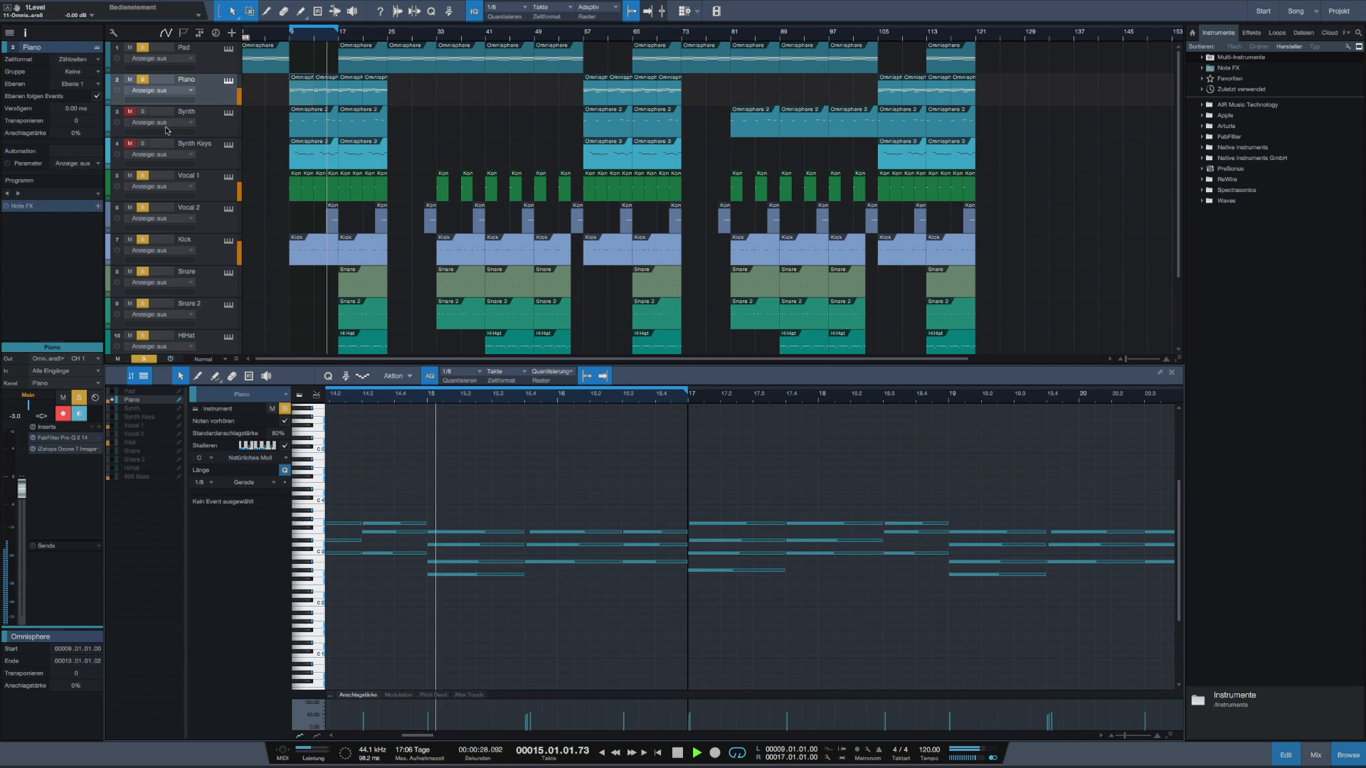
Add the Synth track to the soloed tracks and show its notes between bars 9 and 17 in the editor.
left_click(220, 135)
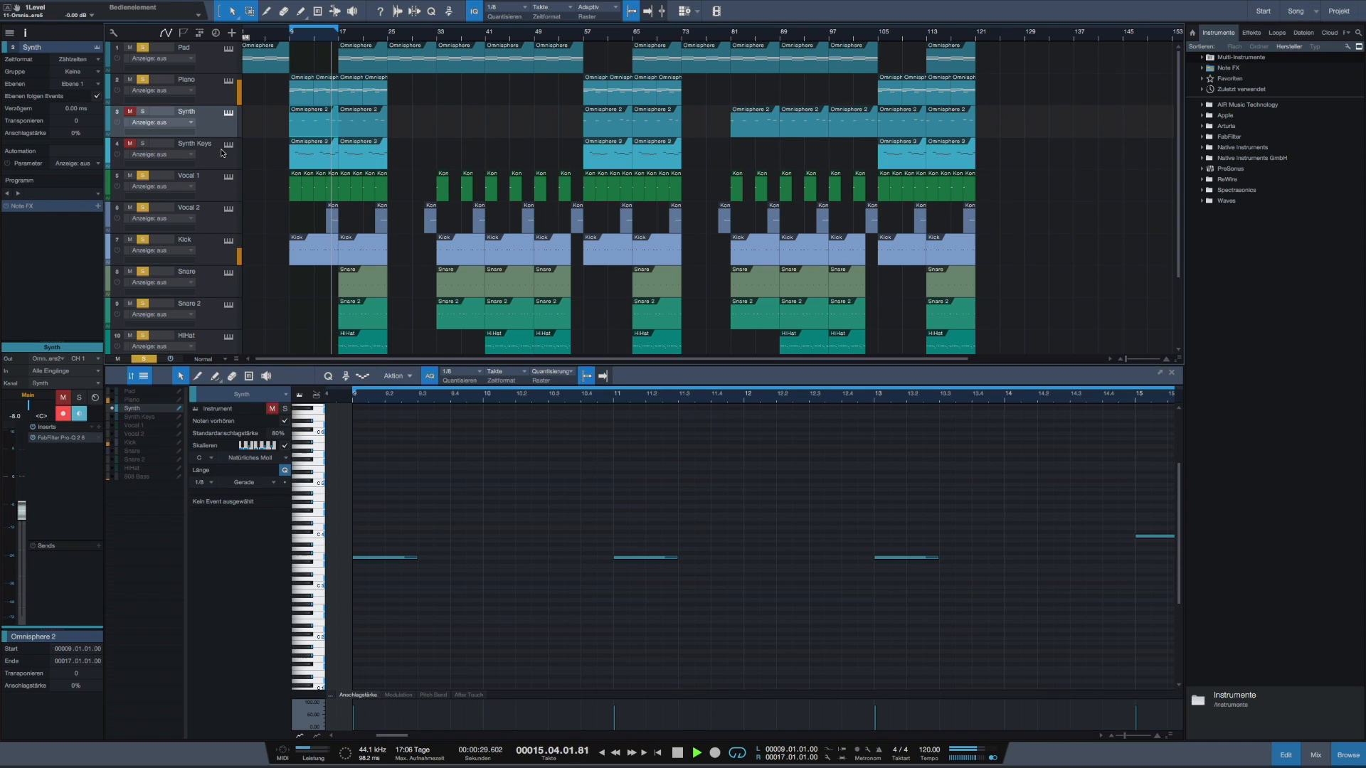
left_click(143, 112)
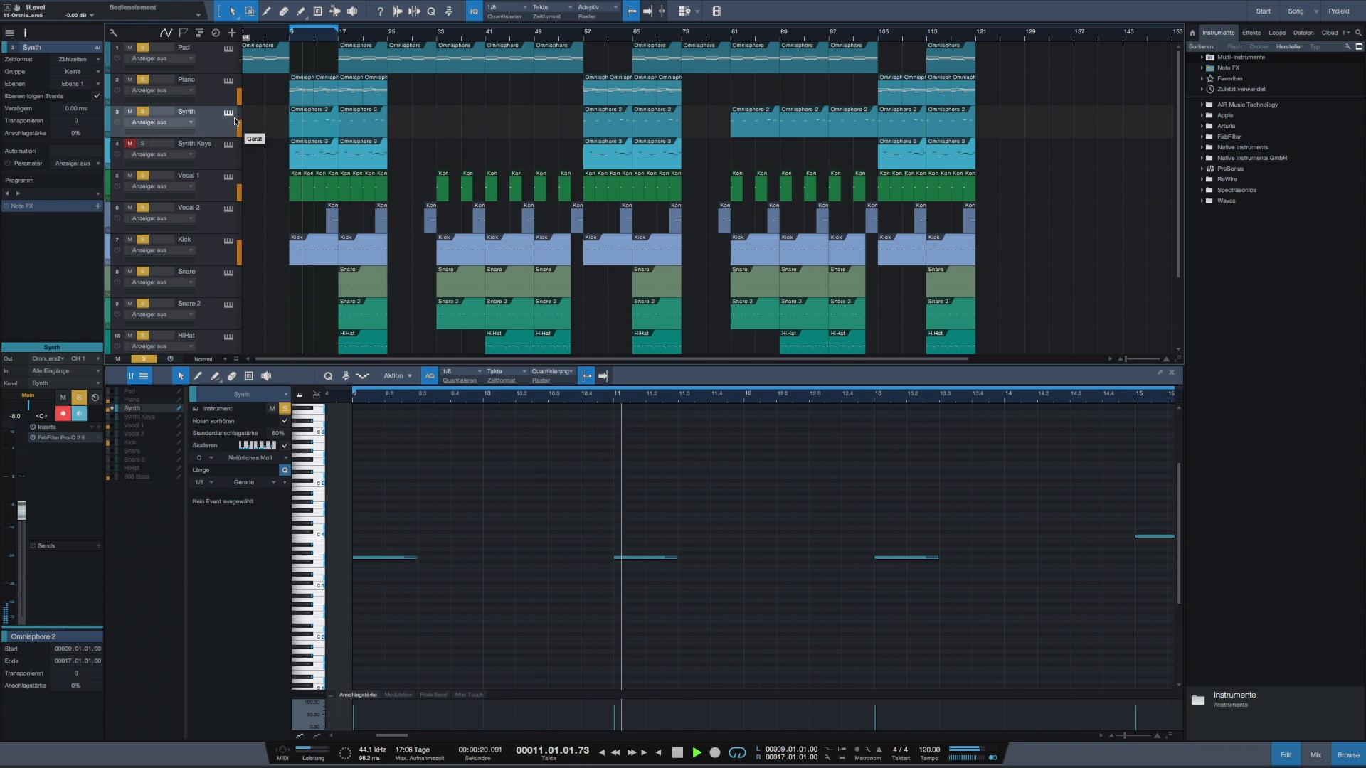
key("w")
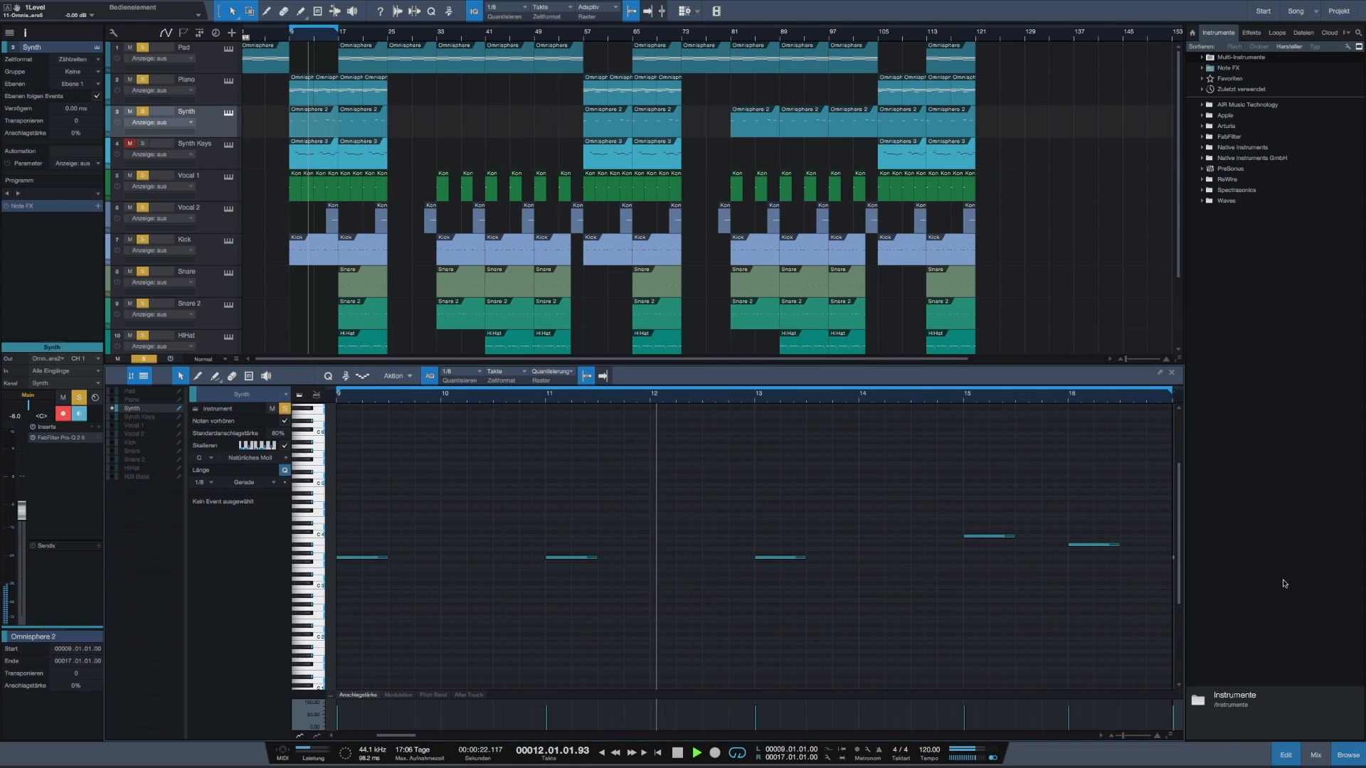
left_click(1124, 738)
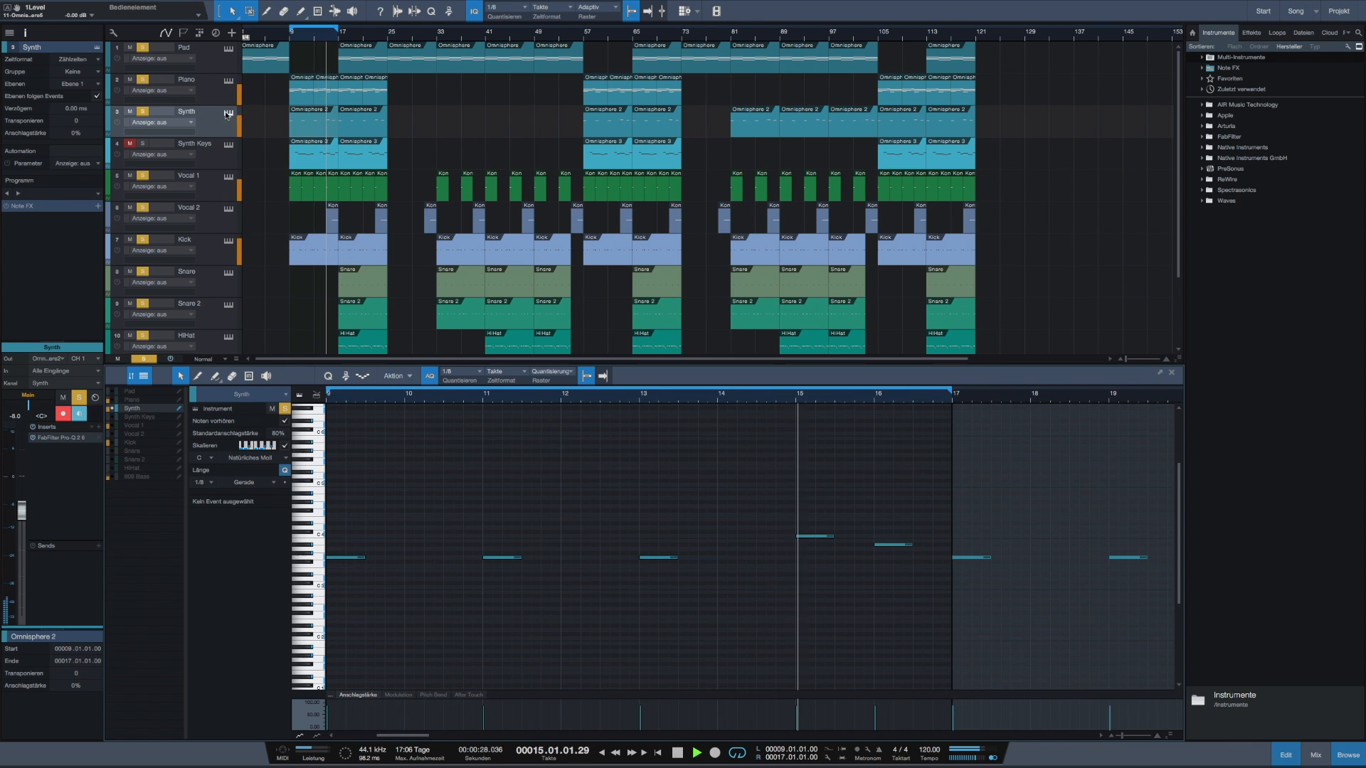
Look at the Synth track's Omnisphere patch, close the instrument window and show the wider note pattern around the loop.
key("F11")
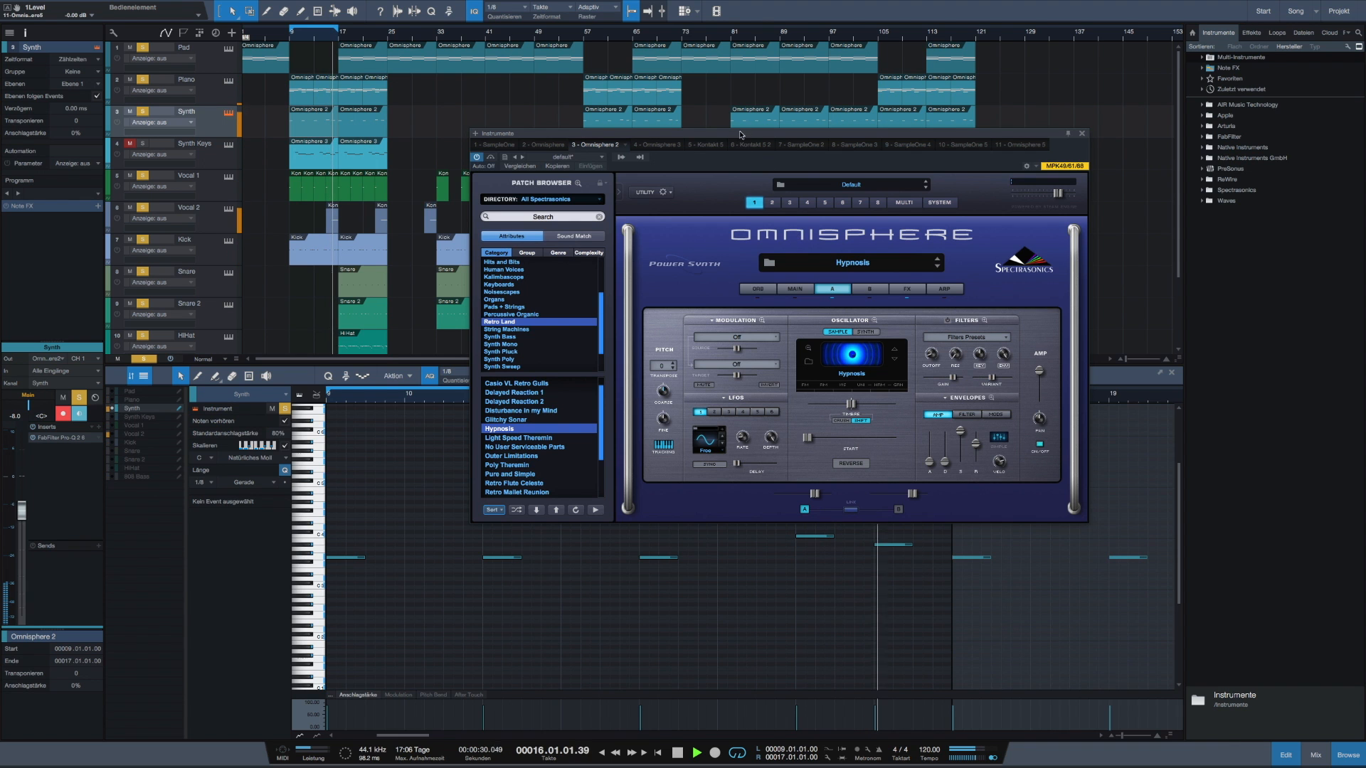
left_click_drag(740, 134, 775, 84)
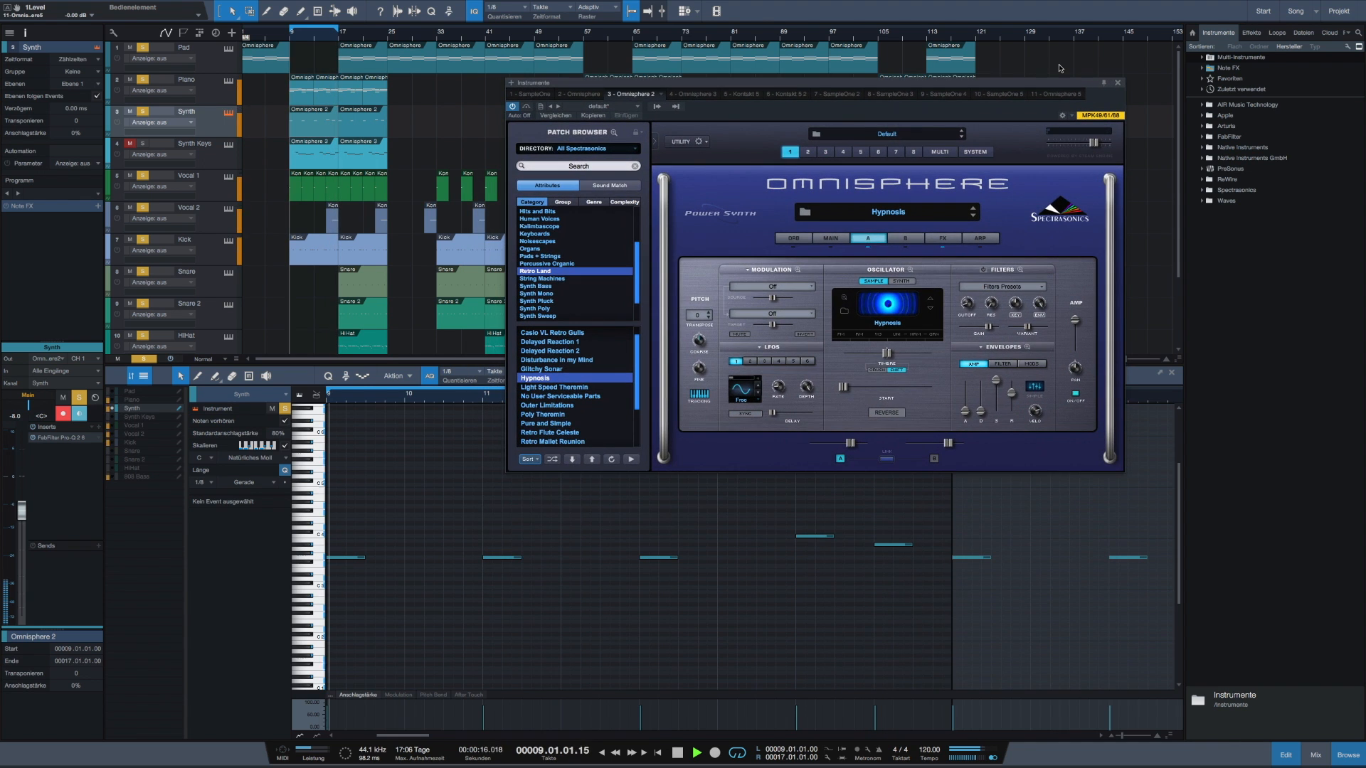
left_click(1116, 84)
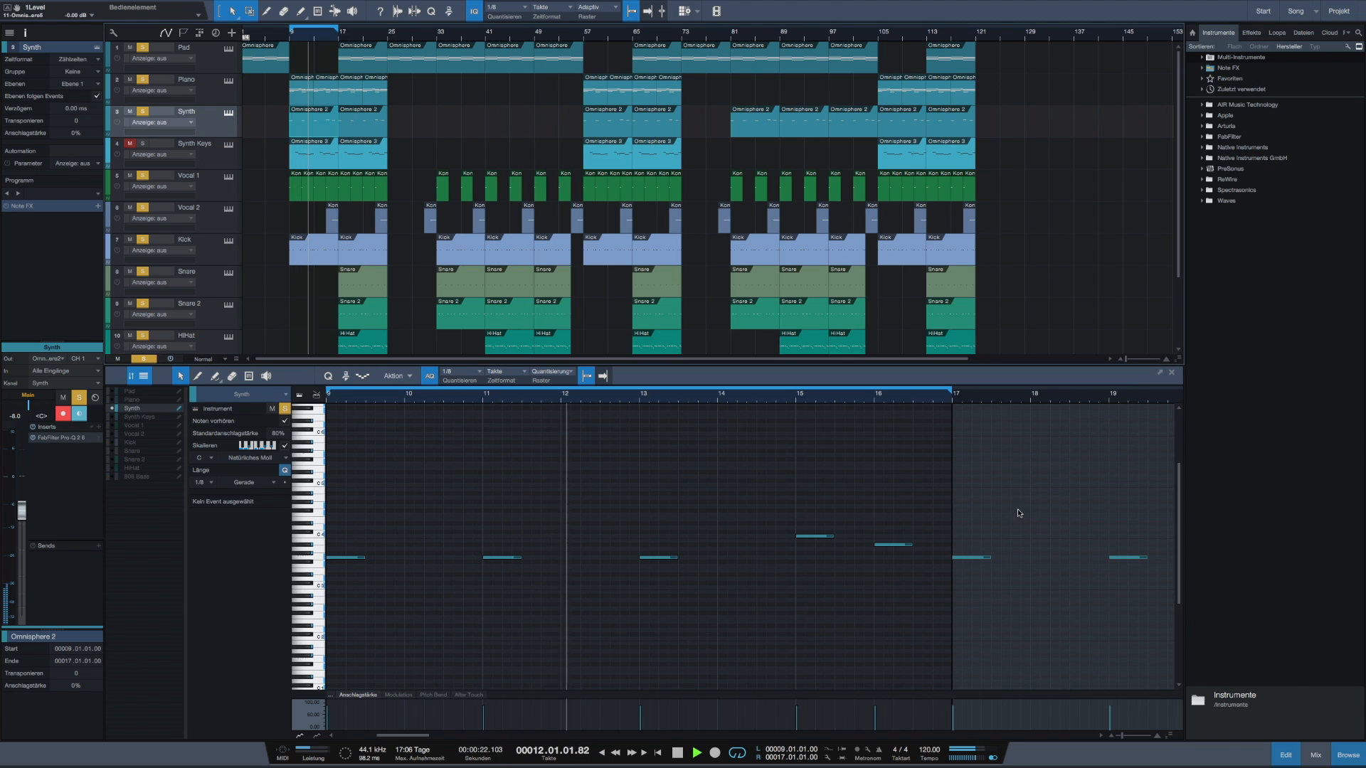
left_click_drag(1122, 737, 1119, 737)
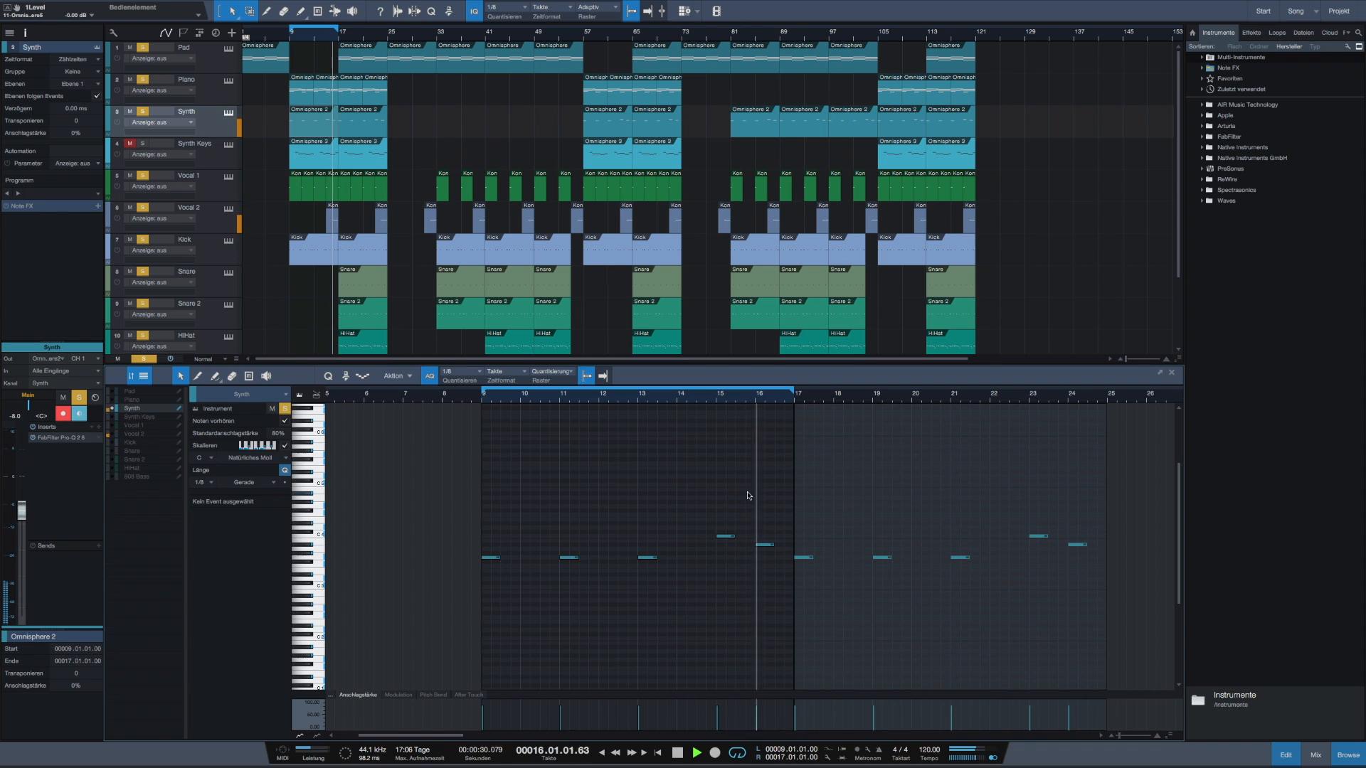
Solo the Synth Keys track as well and show its note pattern and Omnisphere patch.
left_click(221, 162)
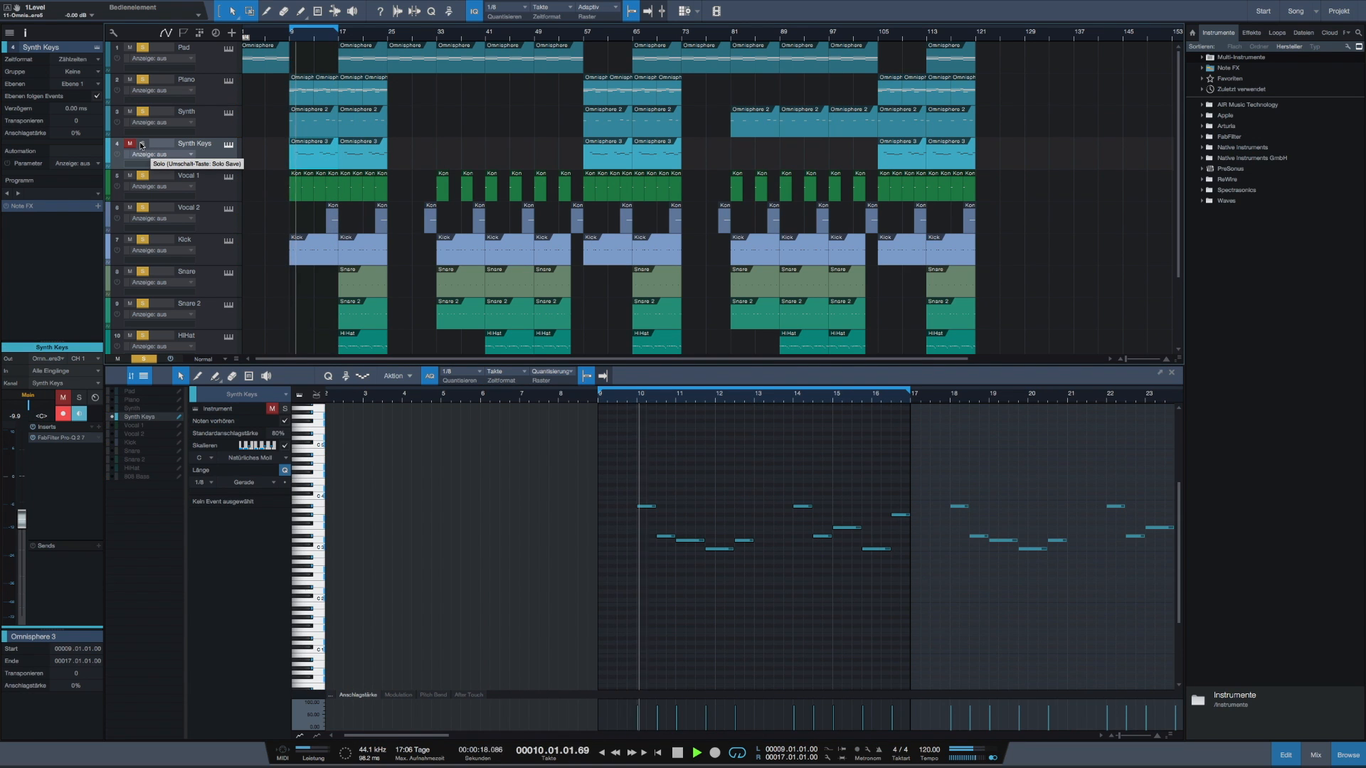
left_click(142, 145)
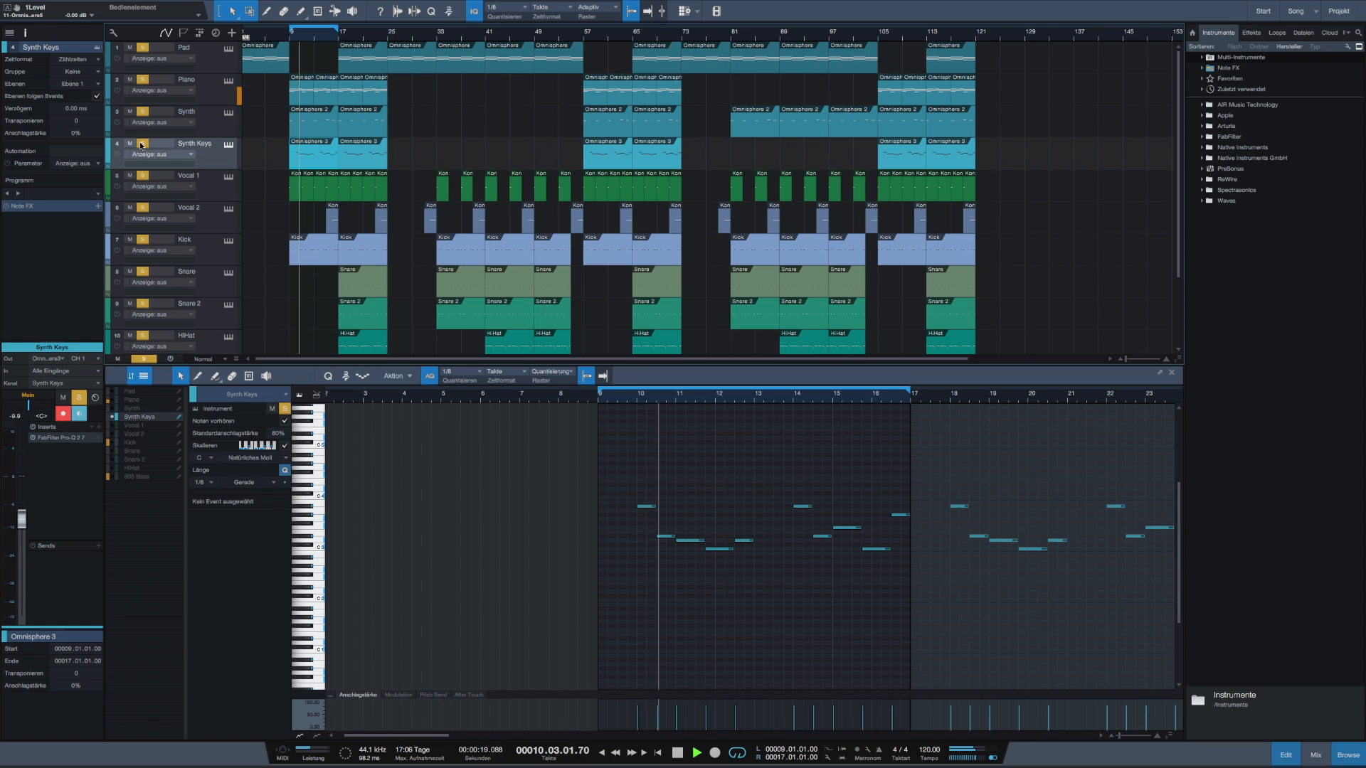
left_click(228, 146)
left_click_drag(523, 143, 608, 132)
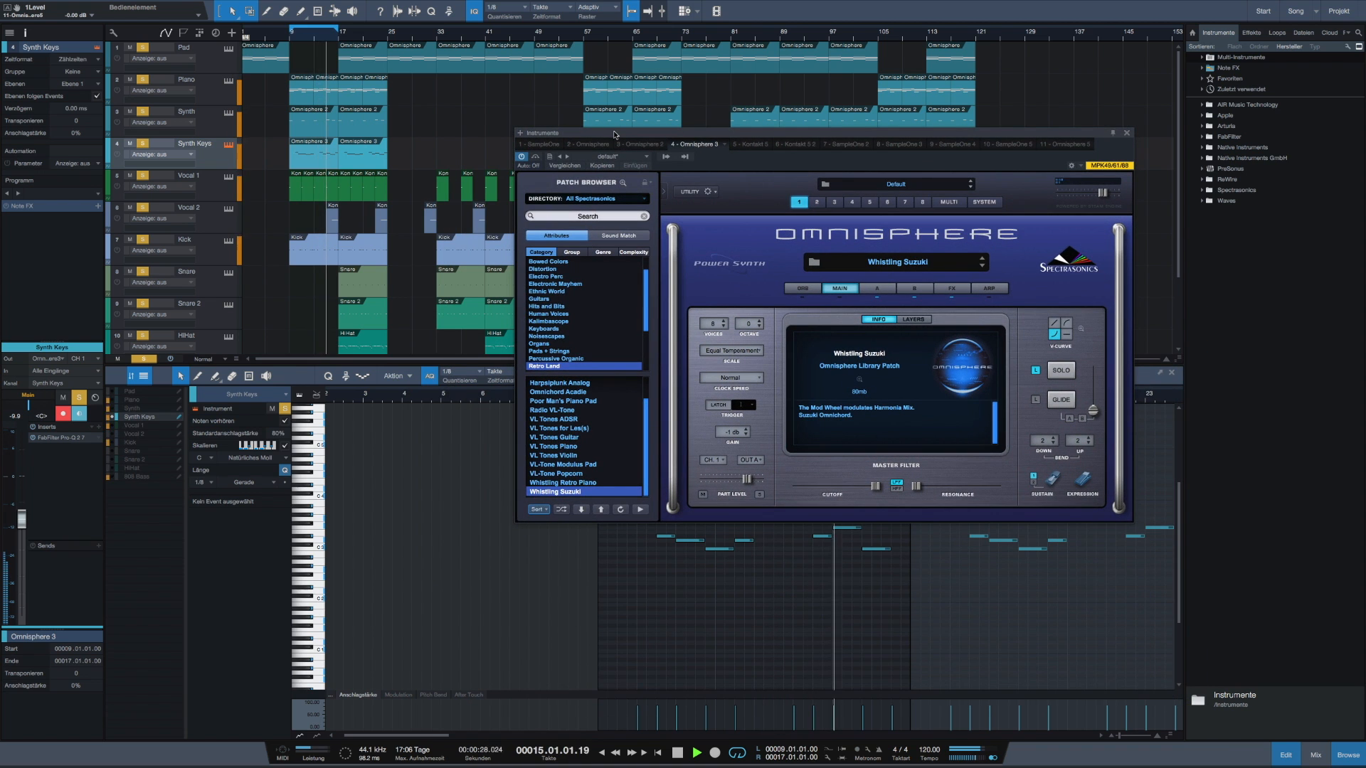
left_click_drag(615, 134, 619, 81)
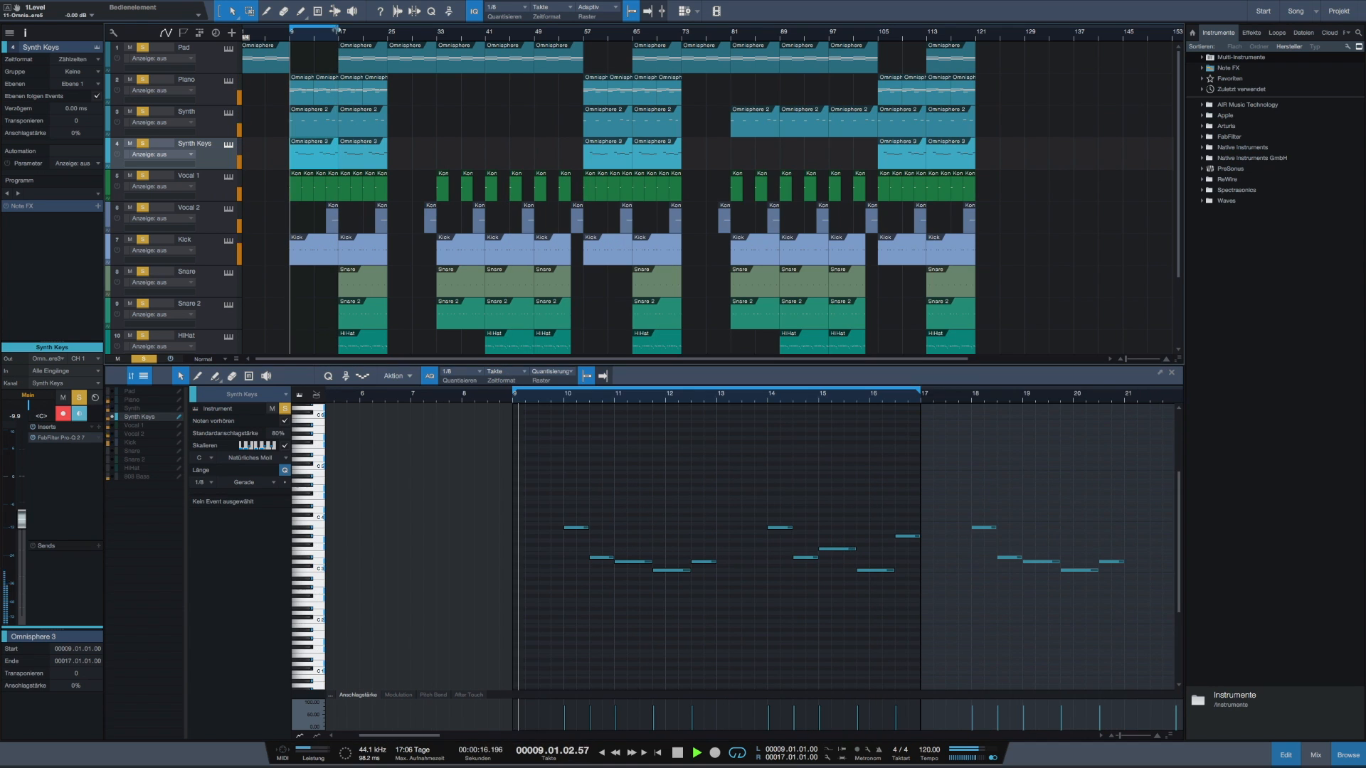
Extend the loop's end to bar 25 and bring the lower tracks of the arrangement into view.
left_click_drag(338, 30, 389, 41)
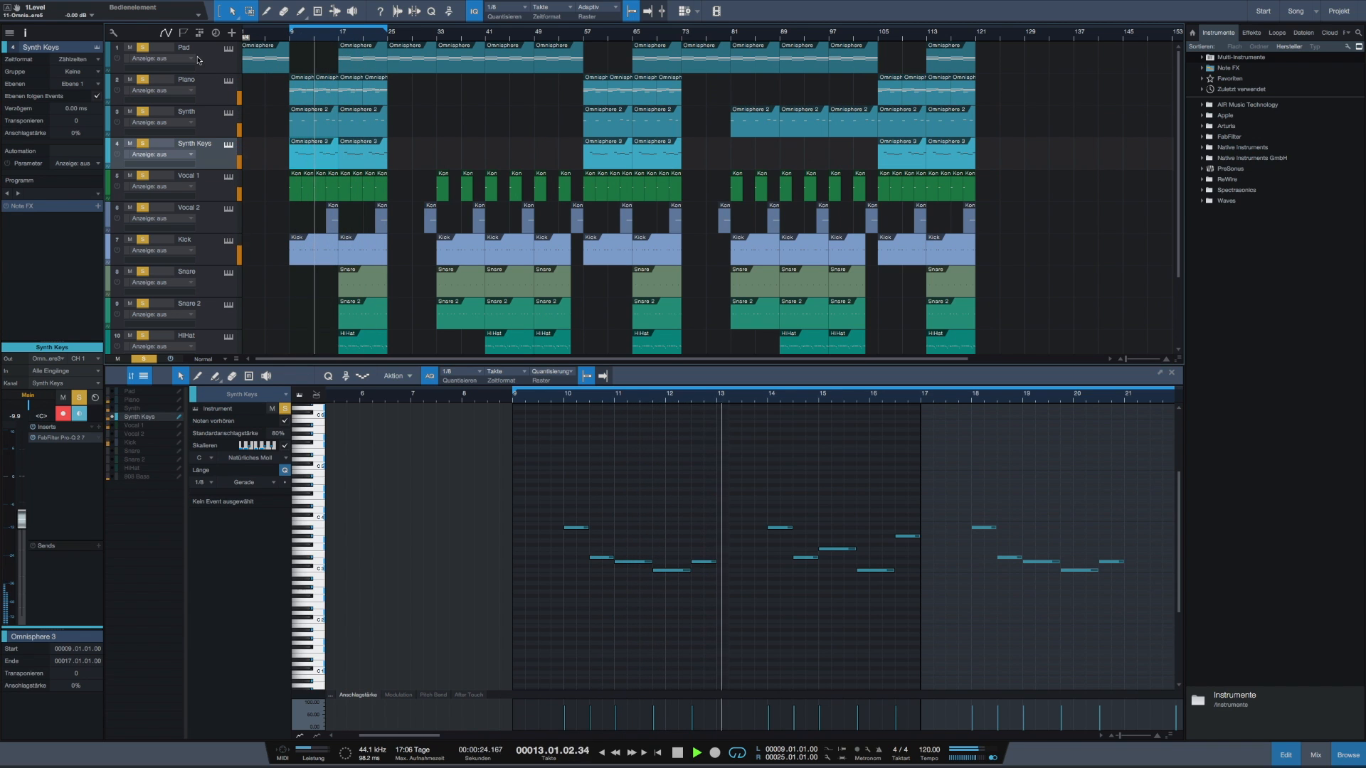
scroll(300, 213, "down", 3)
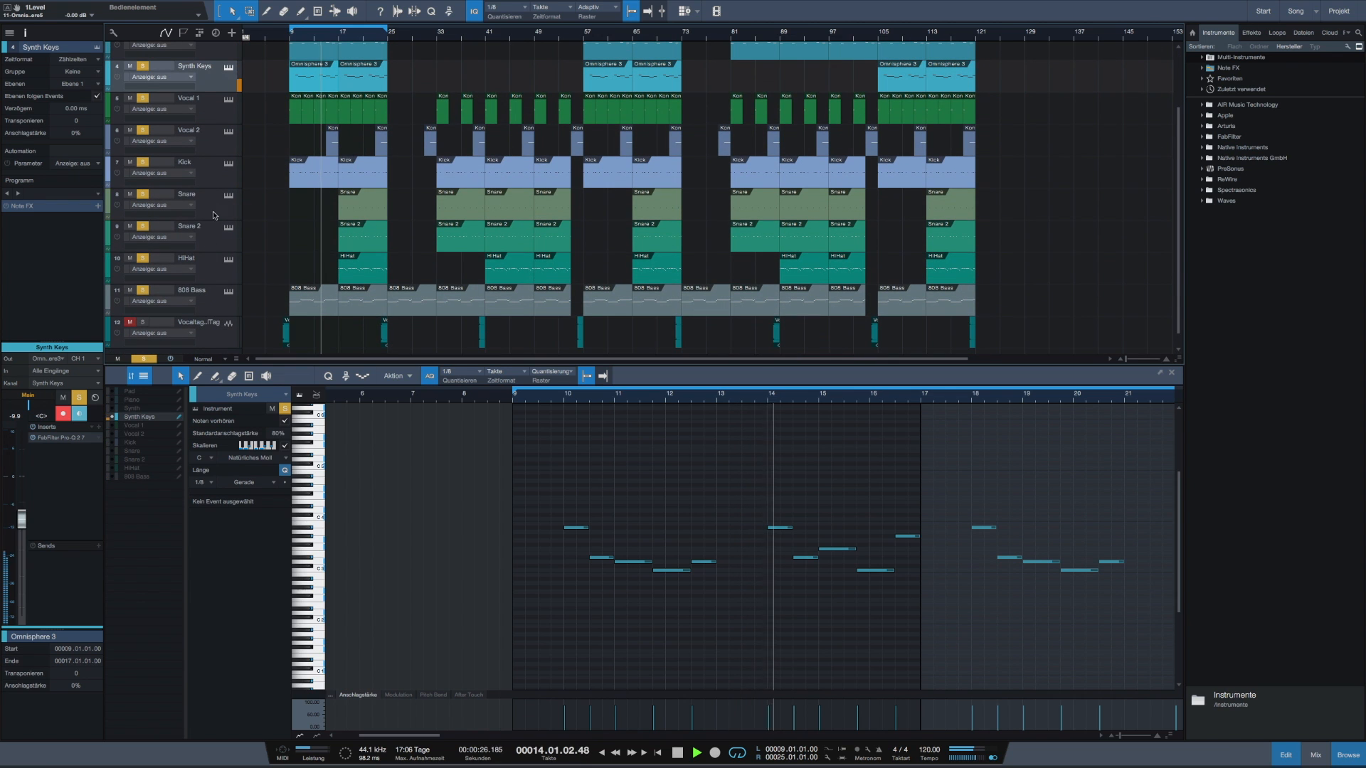
Show the Pad, Piano and HiHat note patterns one after another, zoomed out to cover most of the arrangement.
scroll(284, 178, "up", 3)
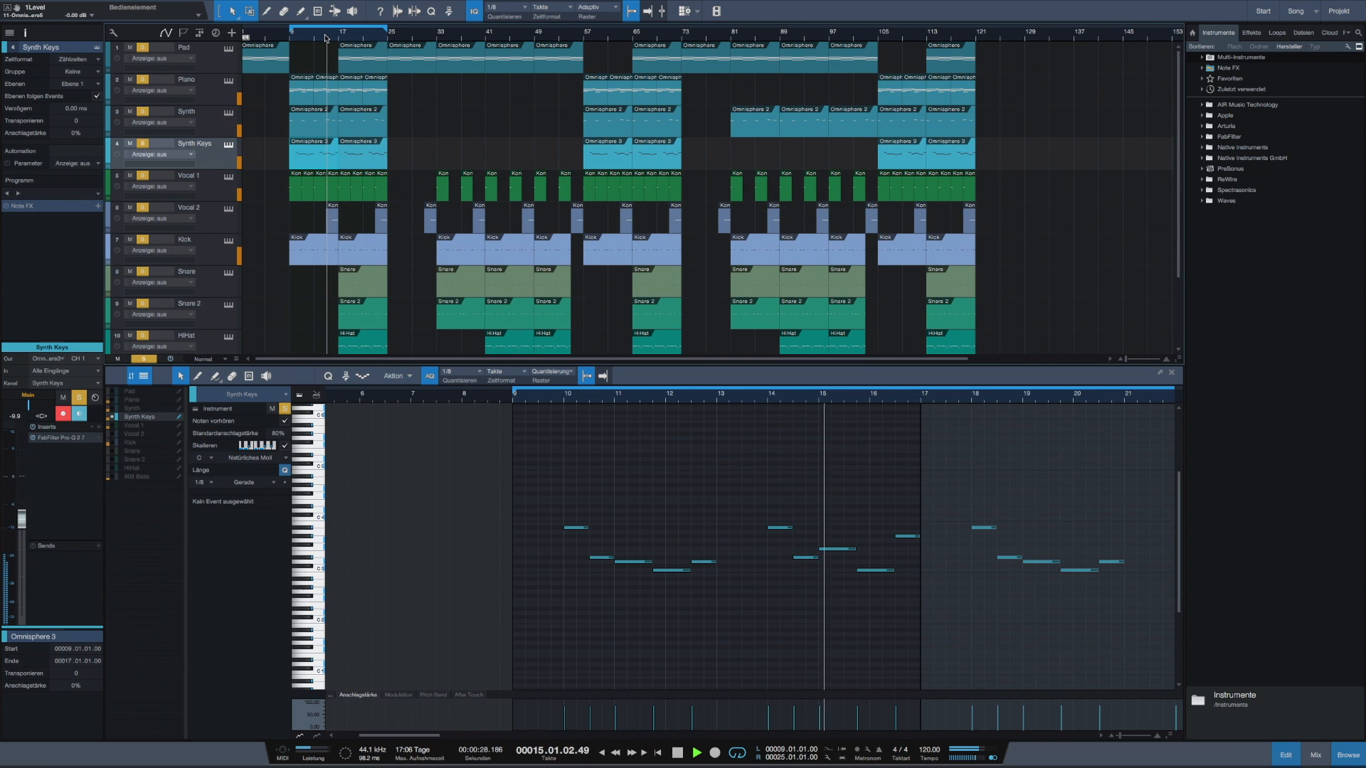
left_click(265, 60)
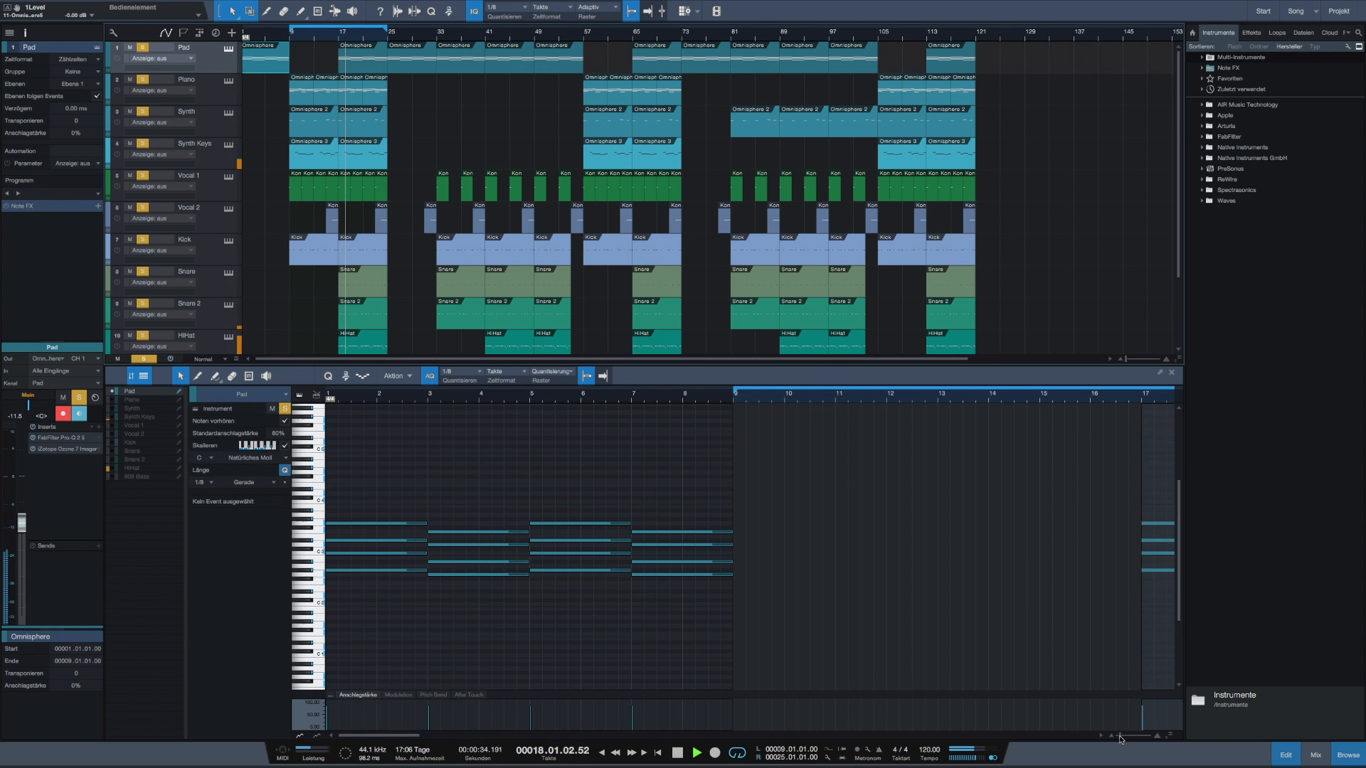
left_click_drag(1121, 740, 1117, 740)
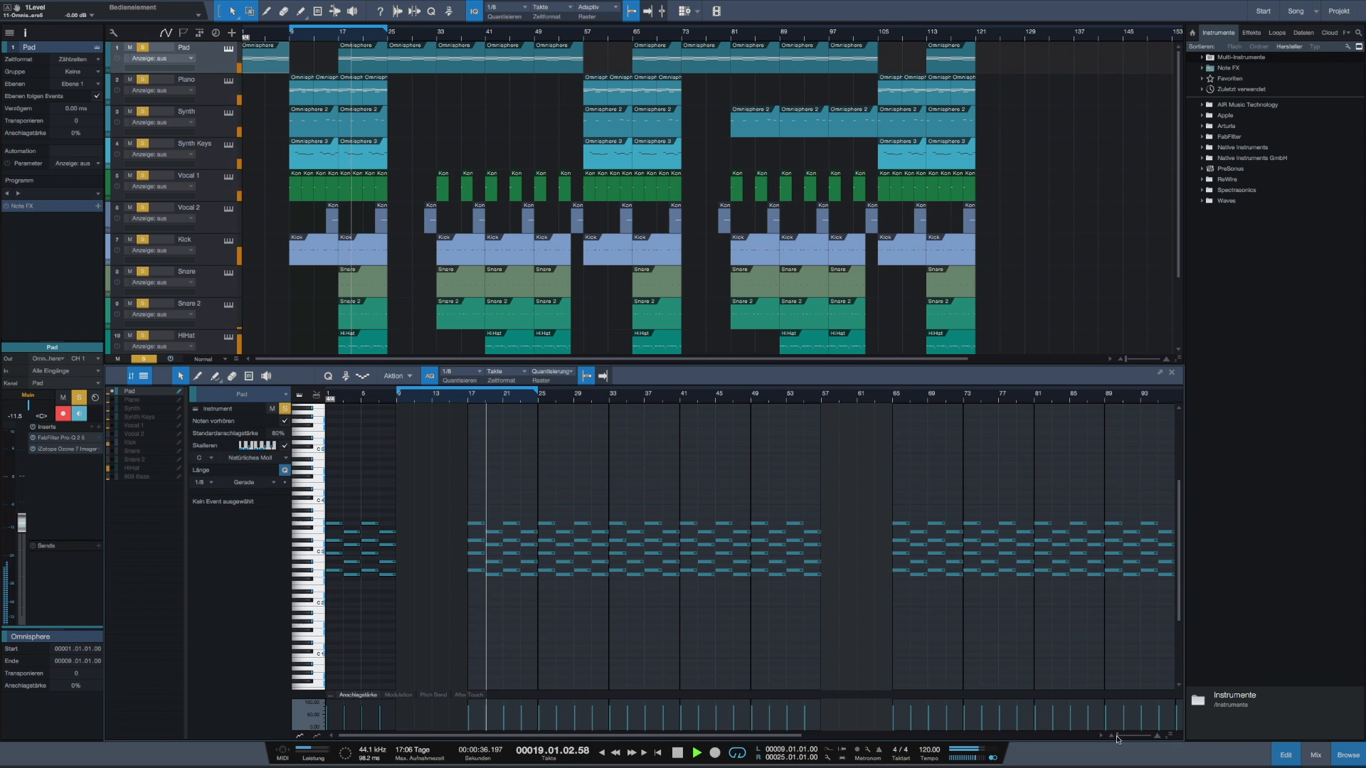
left_click(229, 82)
scroll(279, 138, "down", 3)
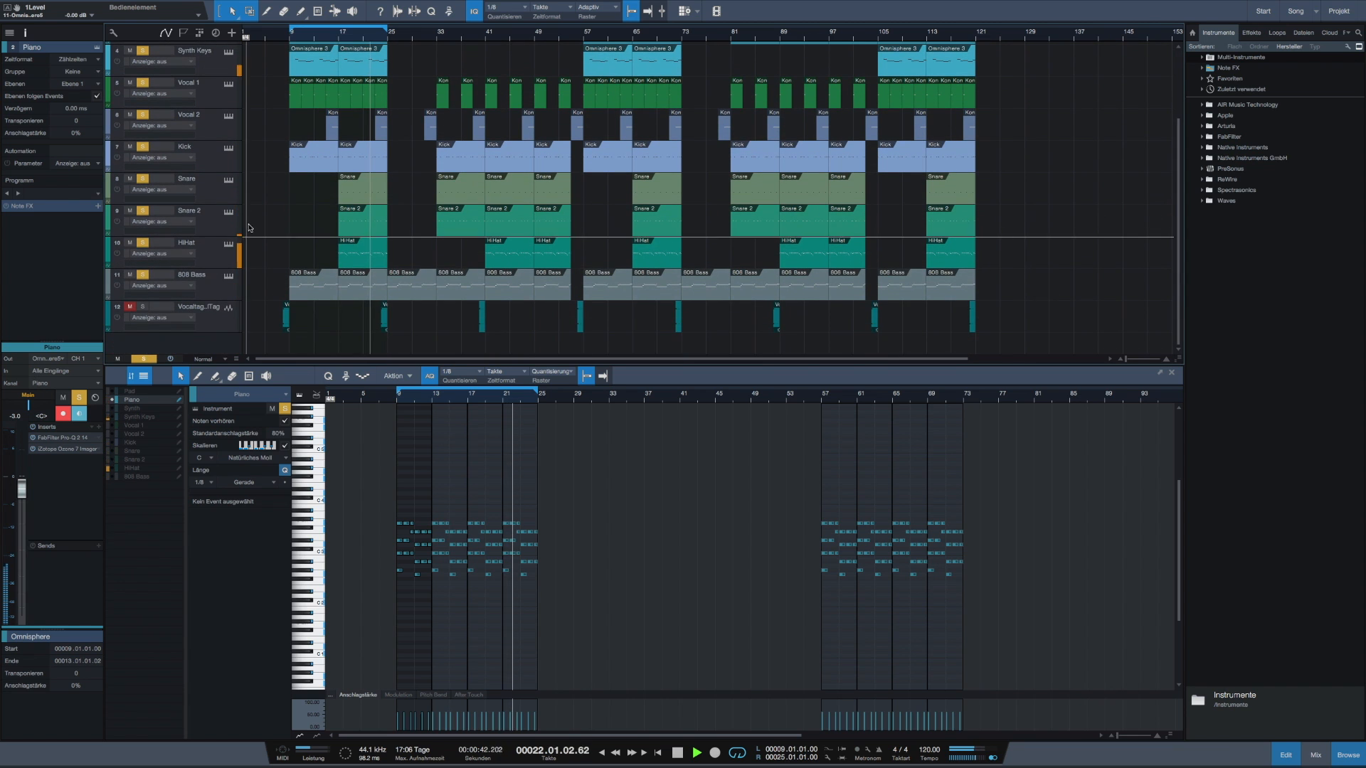
left_click(215, 256)
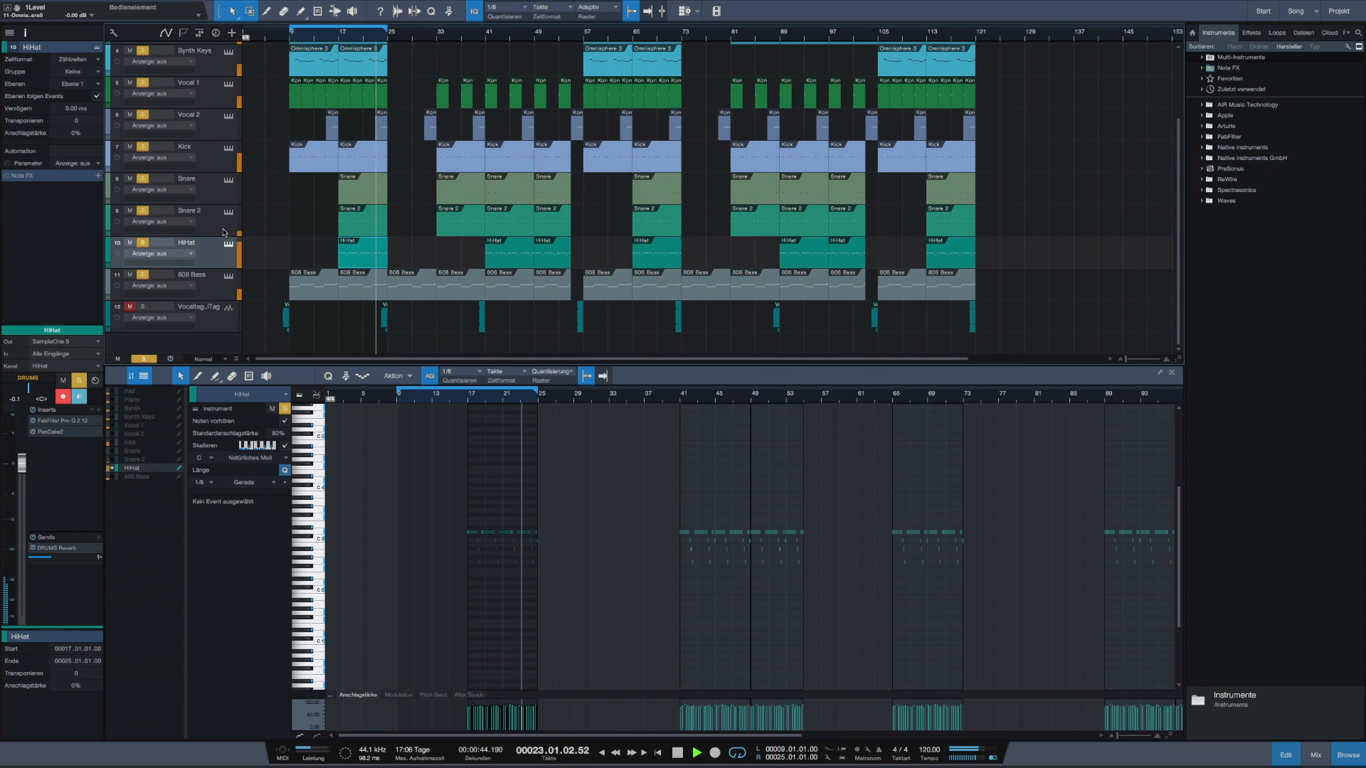
scroll(292, 217, "up", 3)
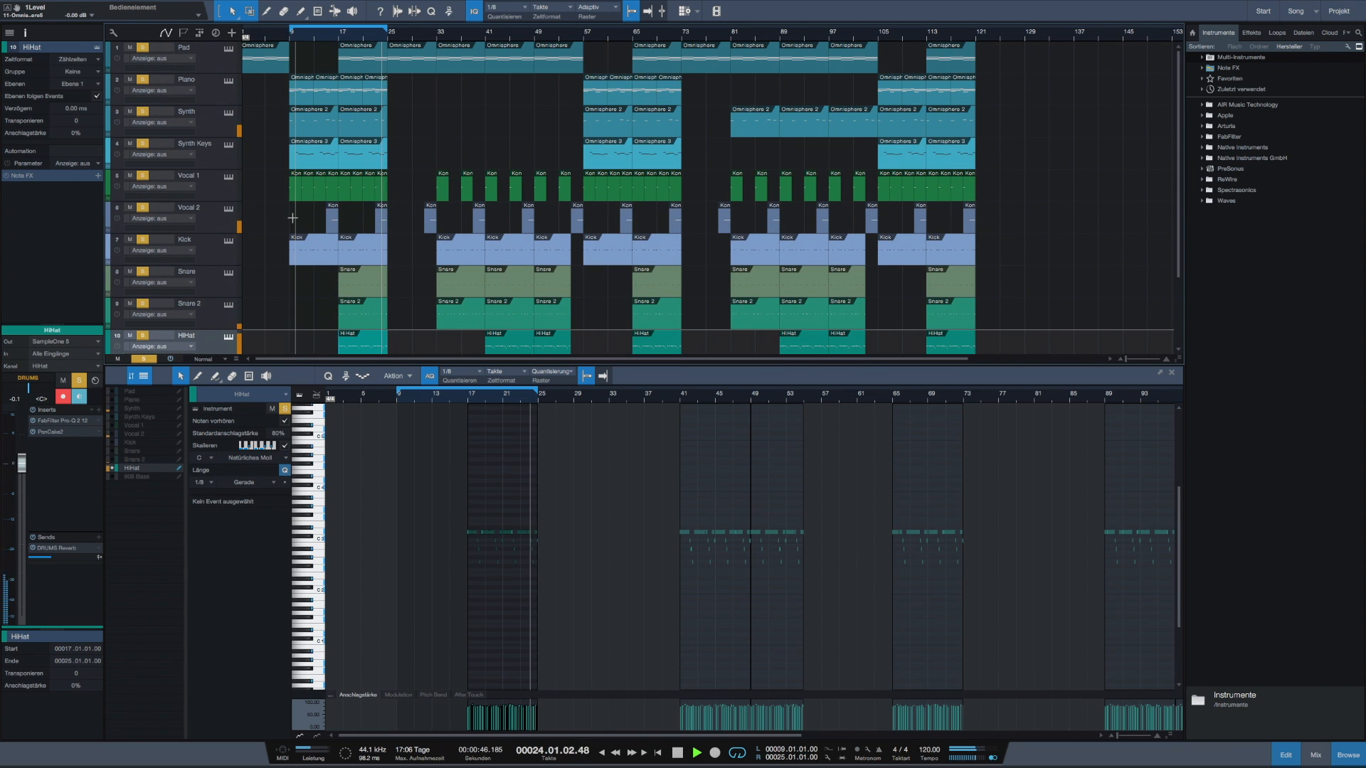
Select the Pad clip at bar 17, replace the note editor with the mixer and play the loop between bars 17 and 25.
left_click(340, 45)
key("space")
key("F3")
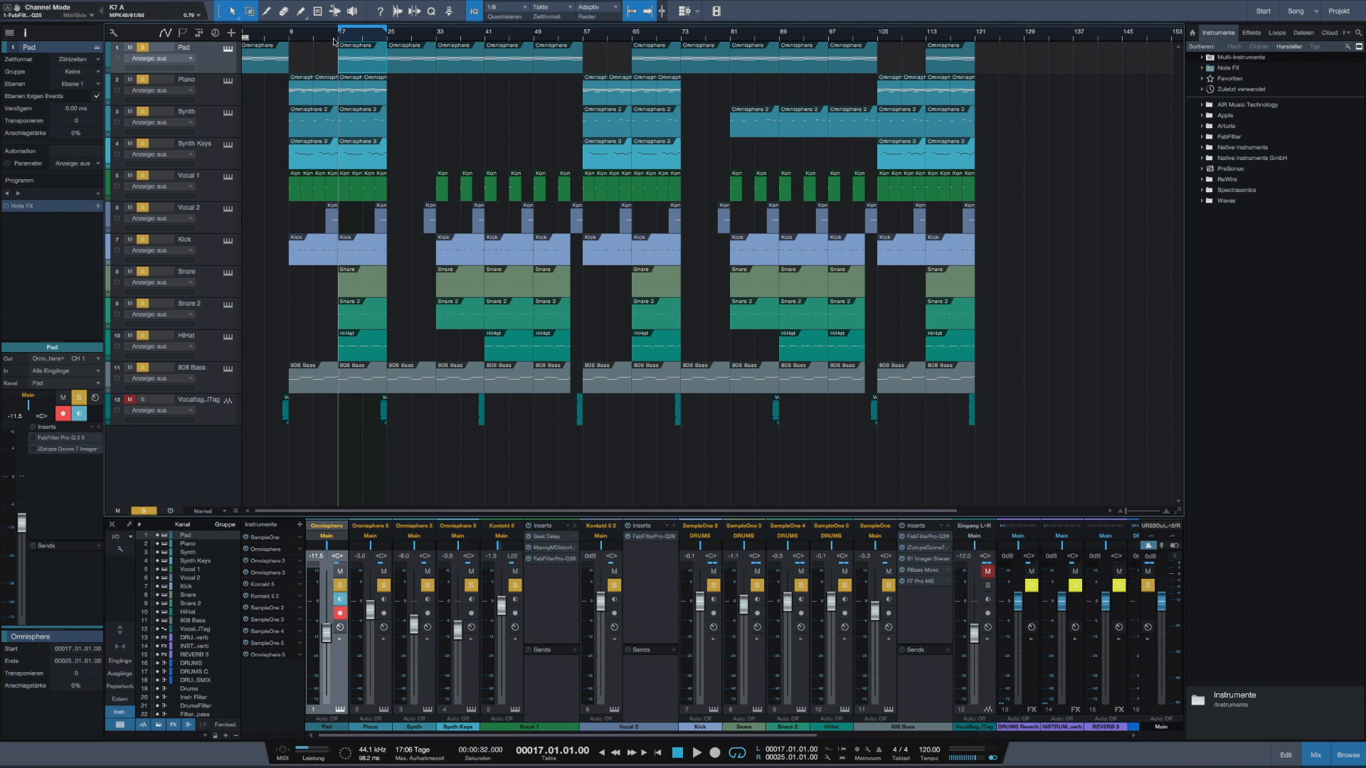
key("space")
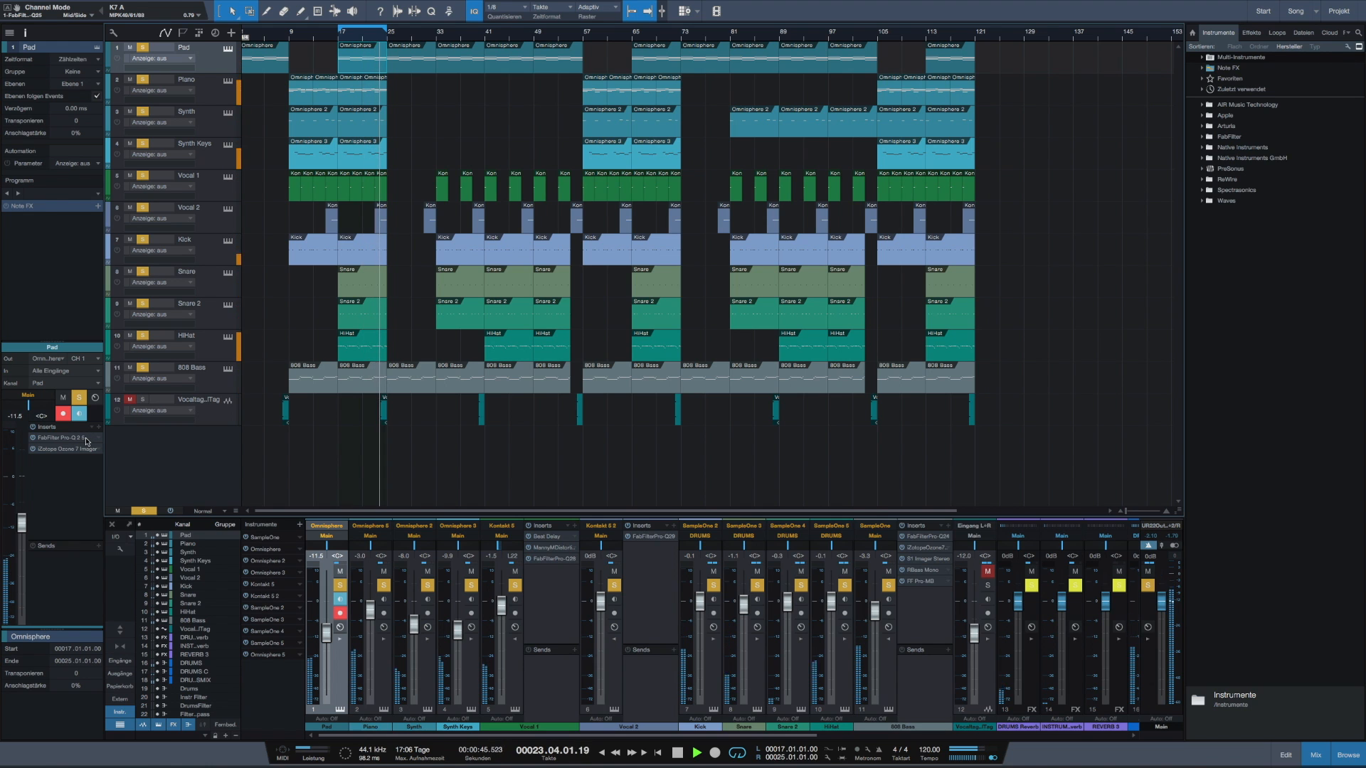
key("space")
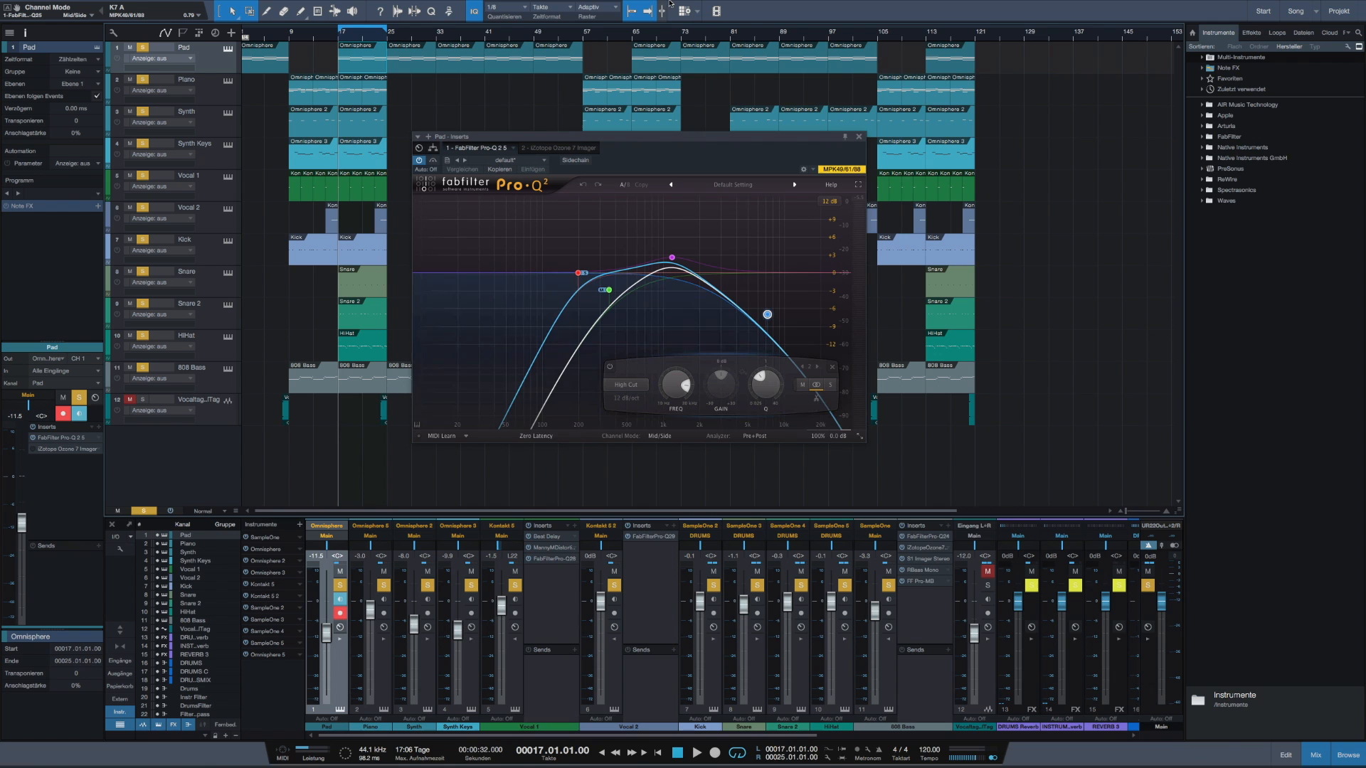
Examine the channel mode and the low-cut, bell and high-cut bands in the Pad's FabFilter Pro-Q 2, and close the equalizer.
left_click_drag(569, 139, 477, 131)
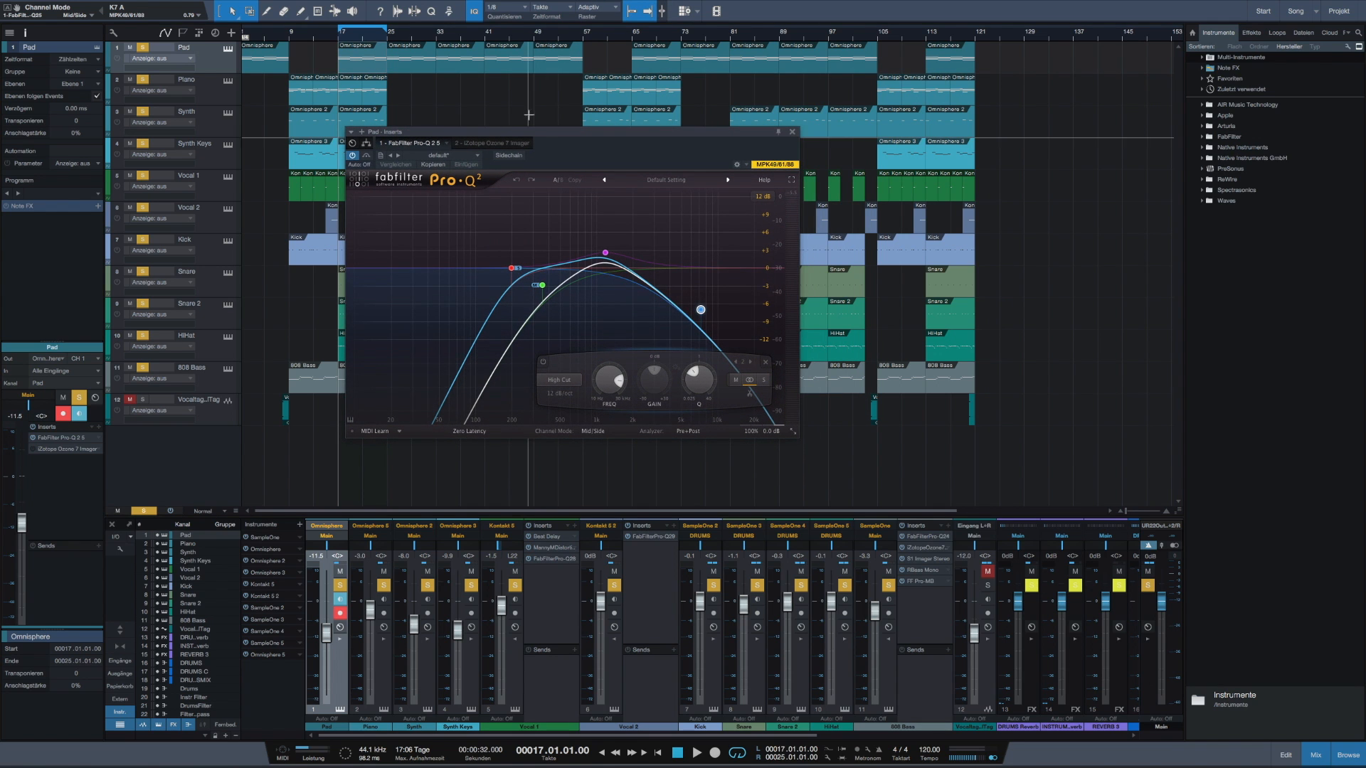
left_click_drag(565, 135, 550, 134)
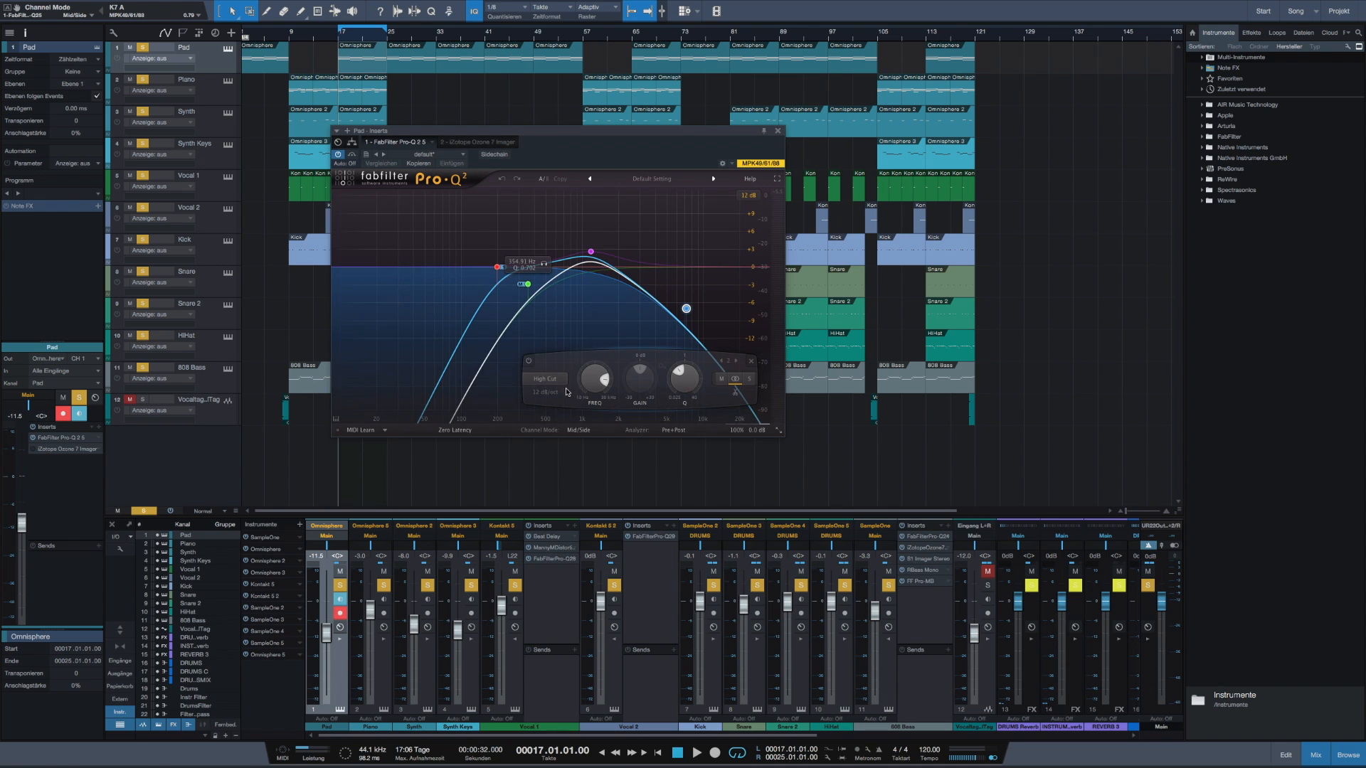
left_click(578, 431)
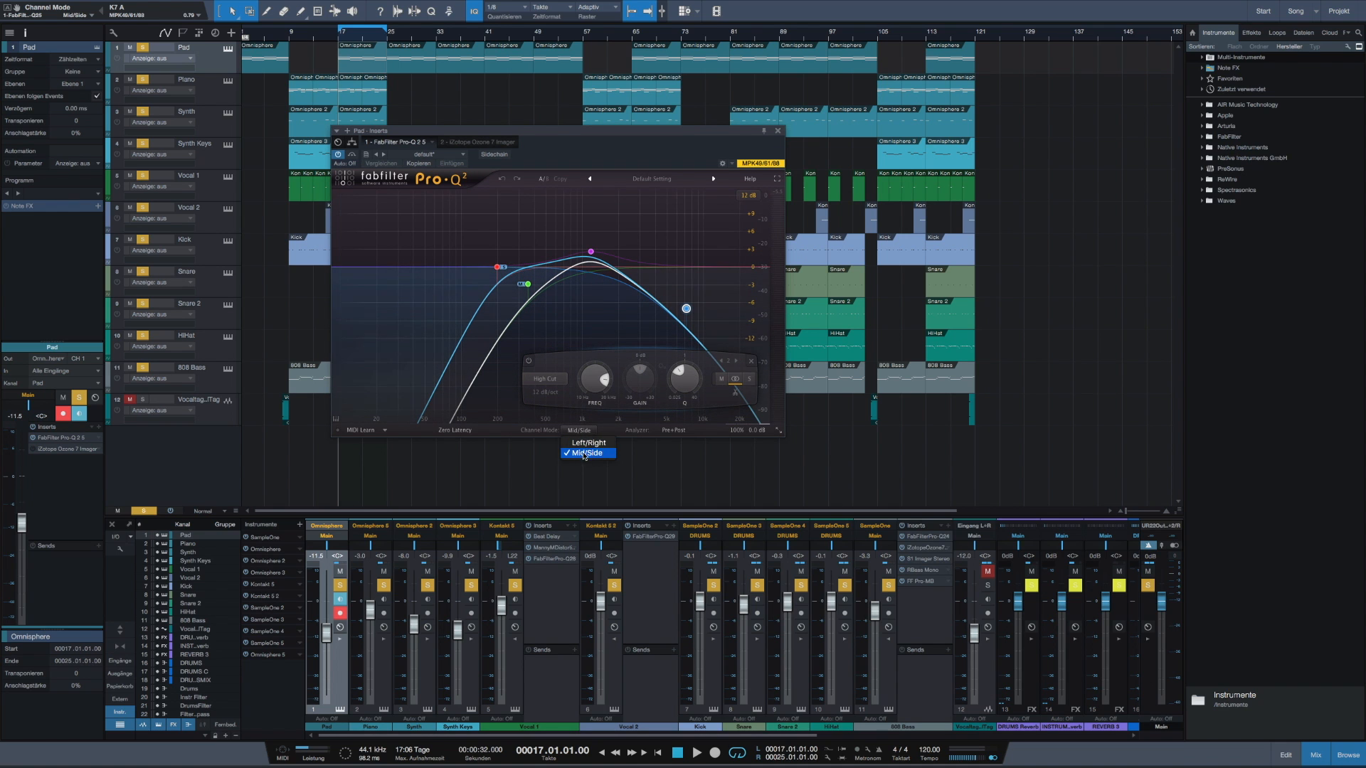
left_click(531, 428)
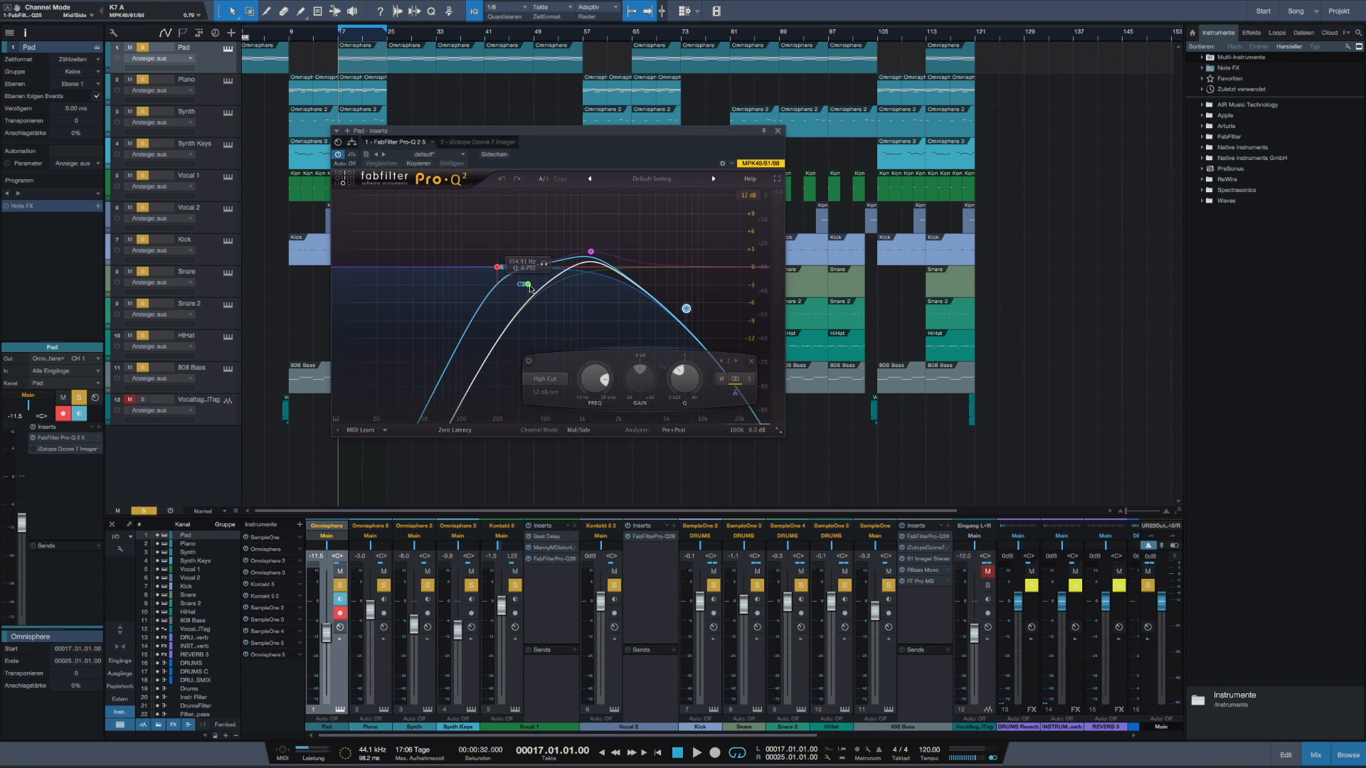
left_click(527, 285)
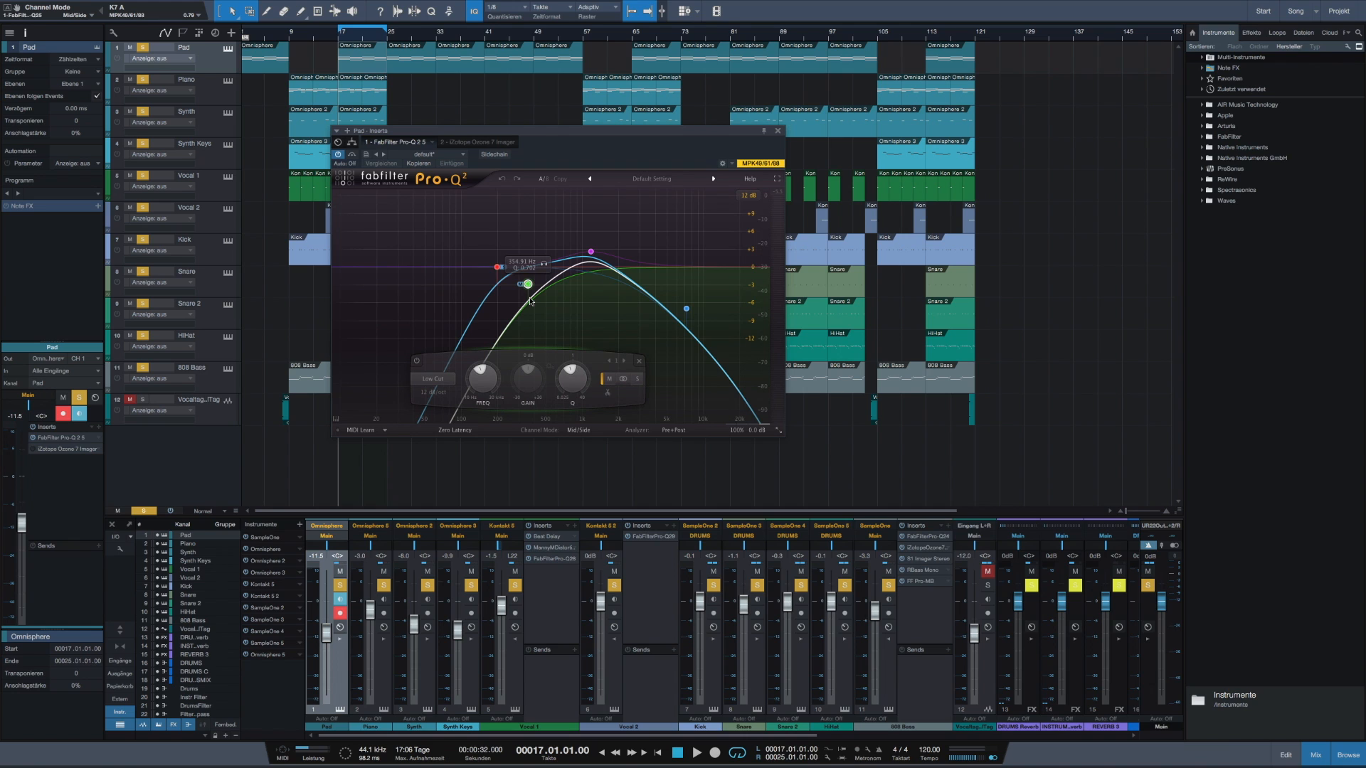
left_click(496, 267)
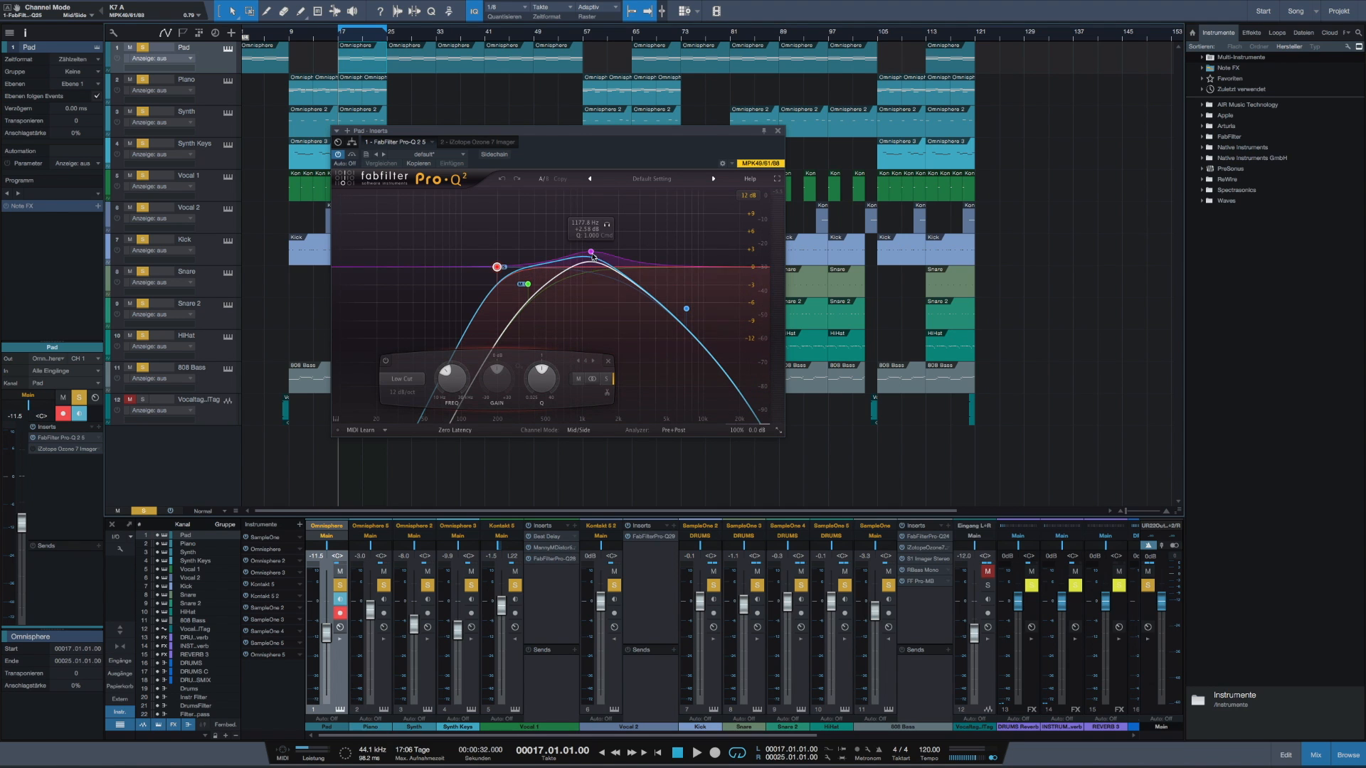
left_click(591, 252)
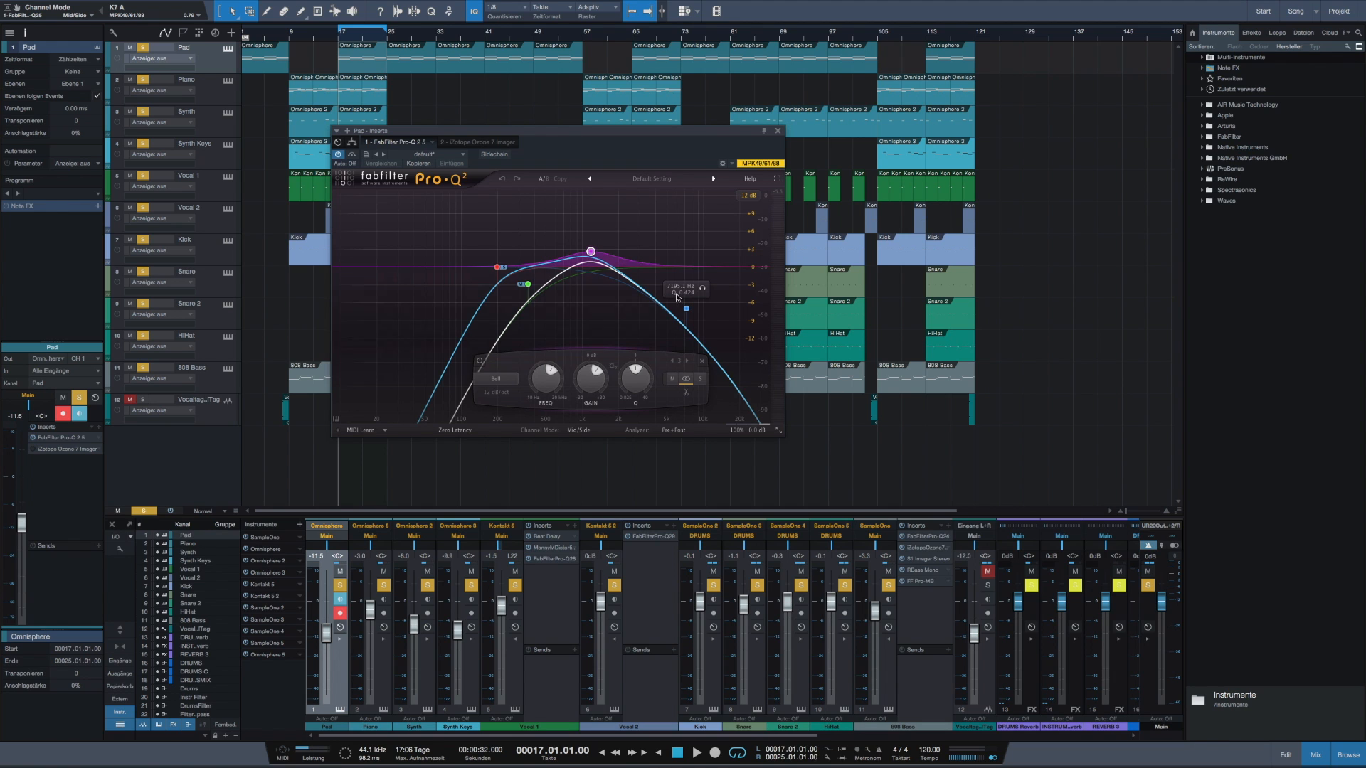
left_click(687, 309)
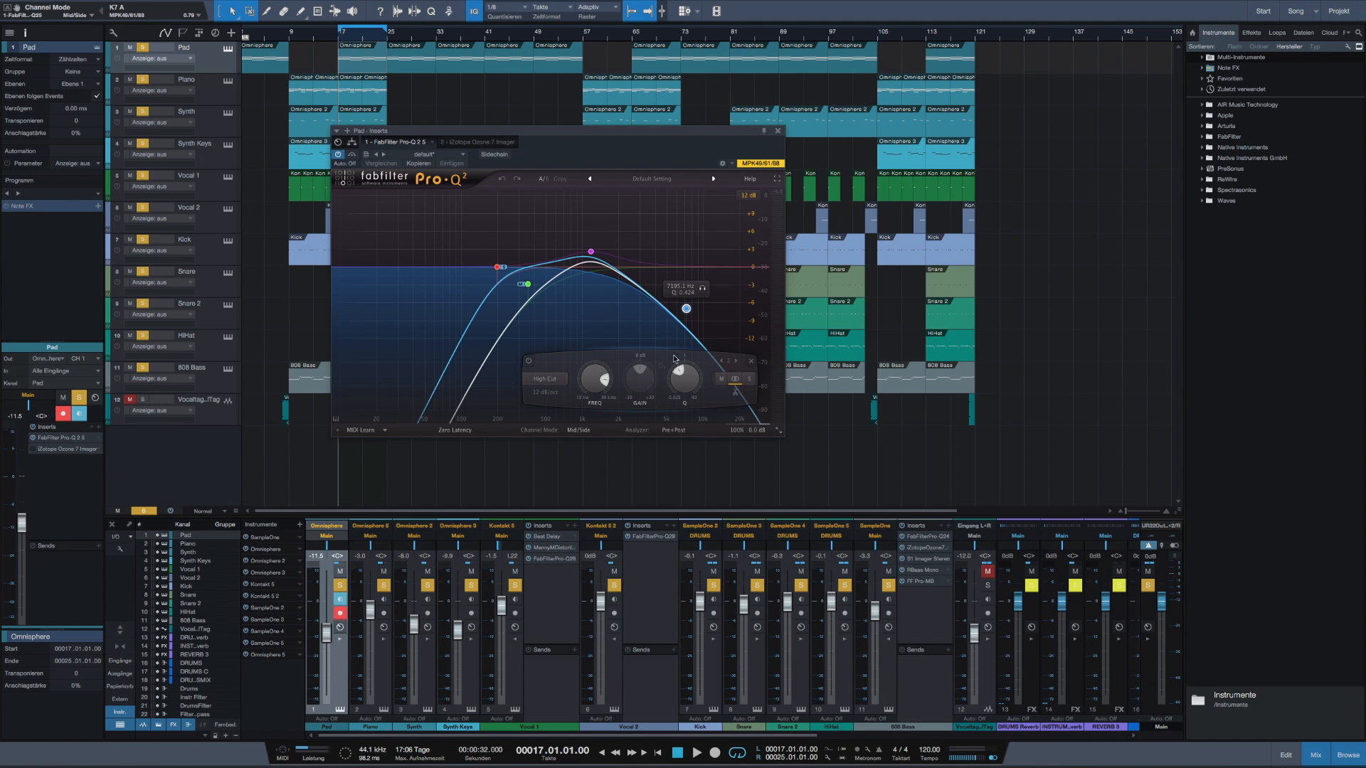
left_click(778, 131)
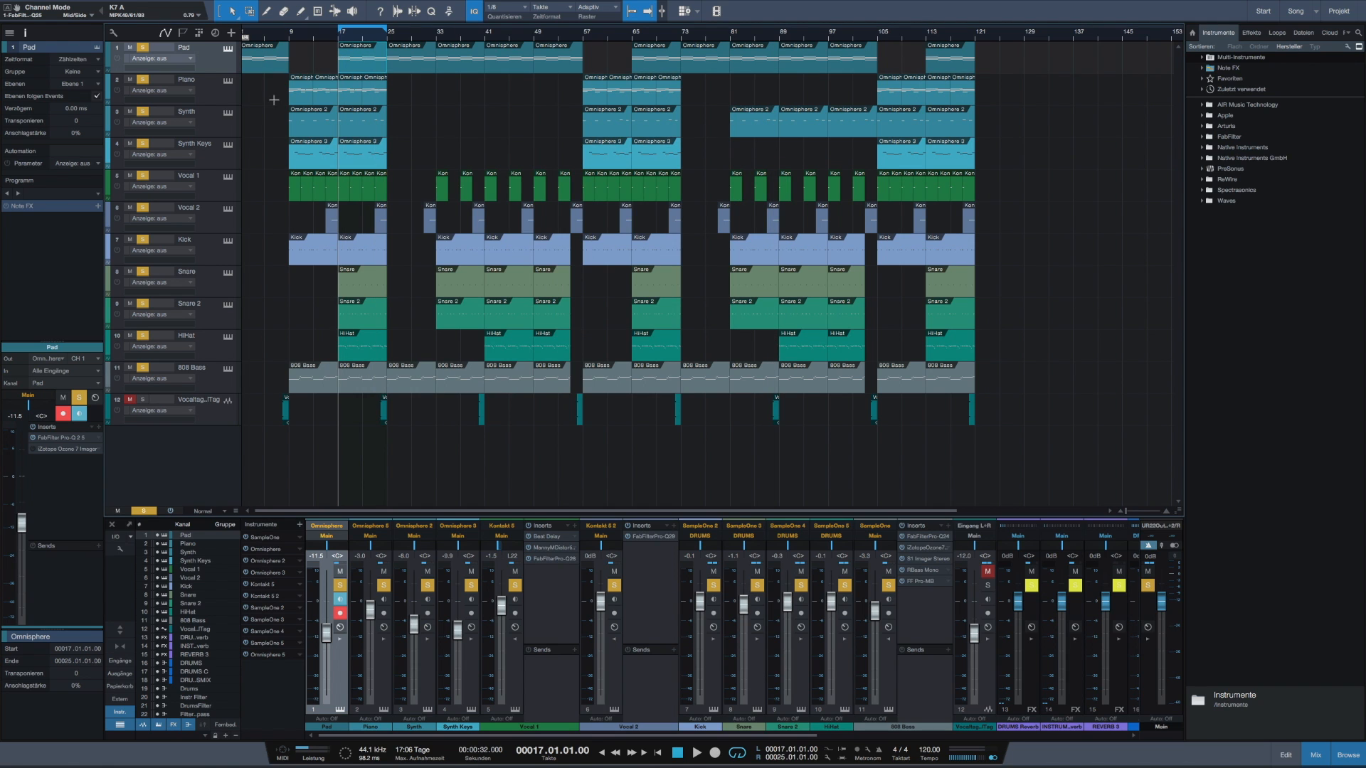
Look at the stereo width settings of the four bands in the Pad's iZotope Ozone 7 Imager.
left_click(65, 451)
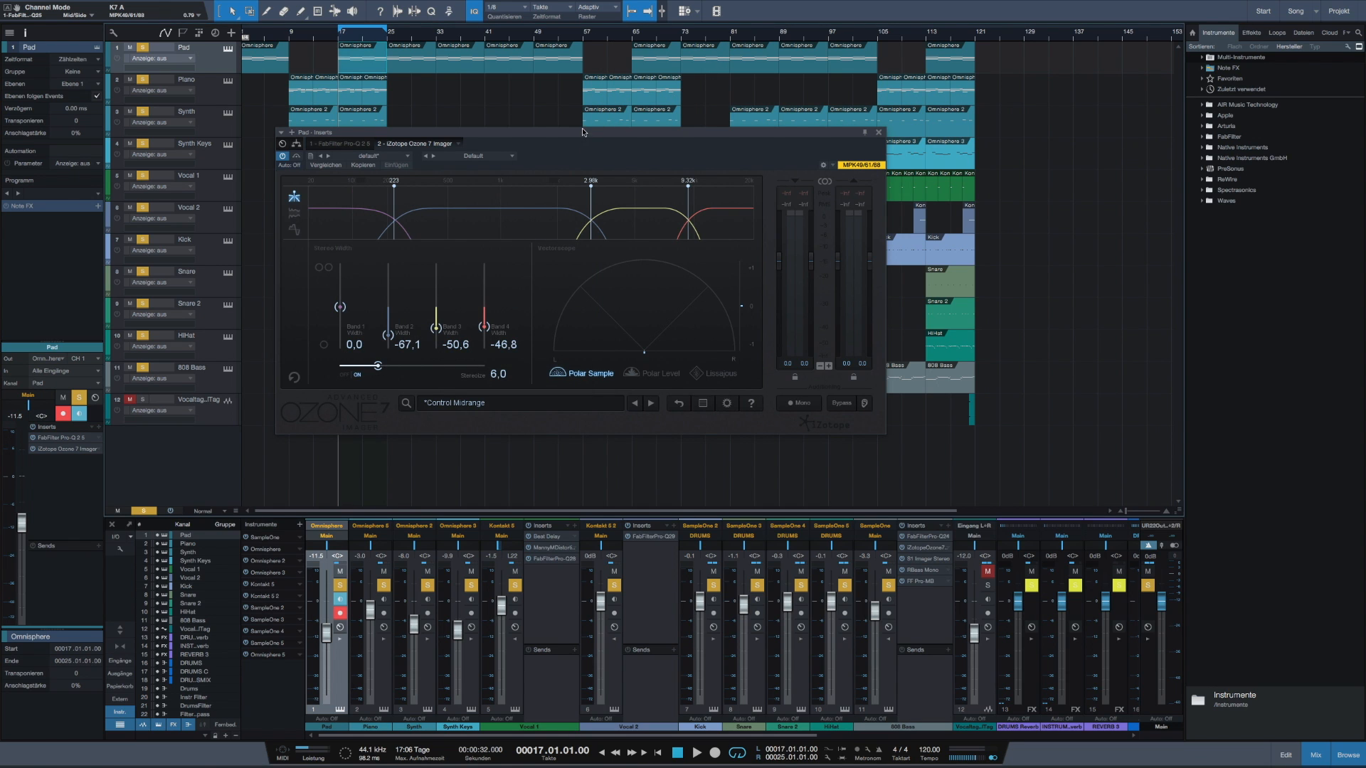
left_click_drag(583, 131, 622, 153)
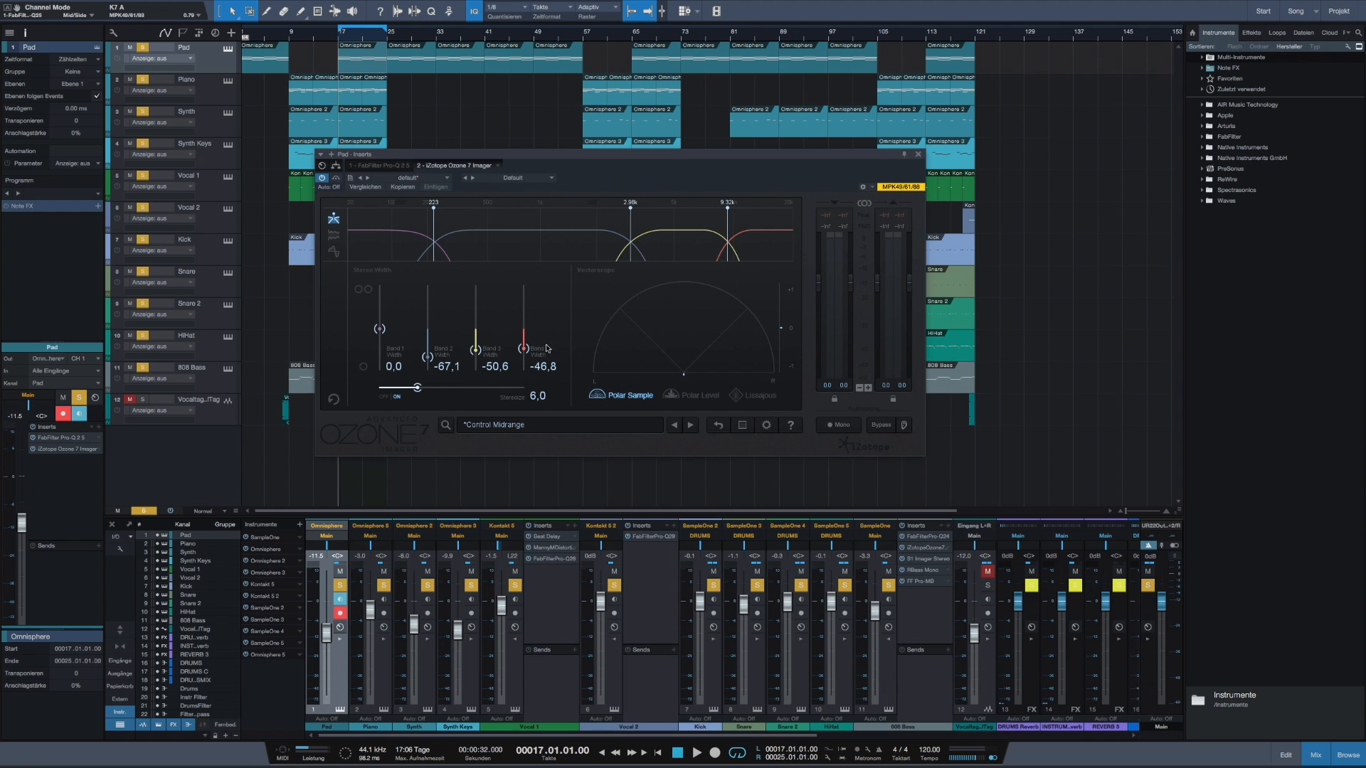
Select the Piano track and play the loop from bar 17 with its inserts bypassed and active for comparison.
left_click(375, 91)
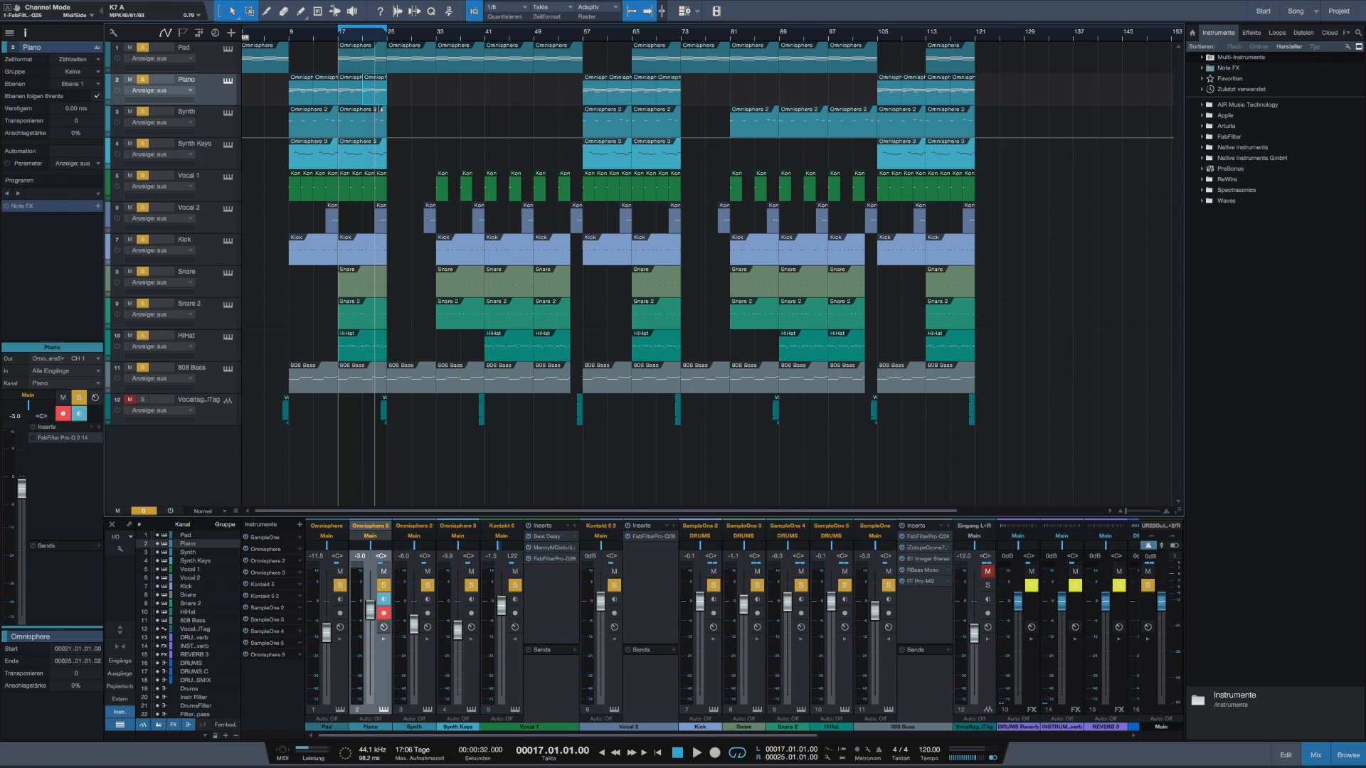
key("space")
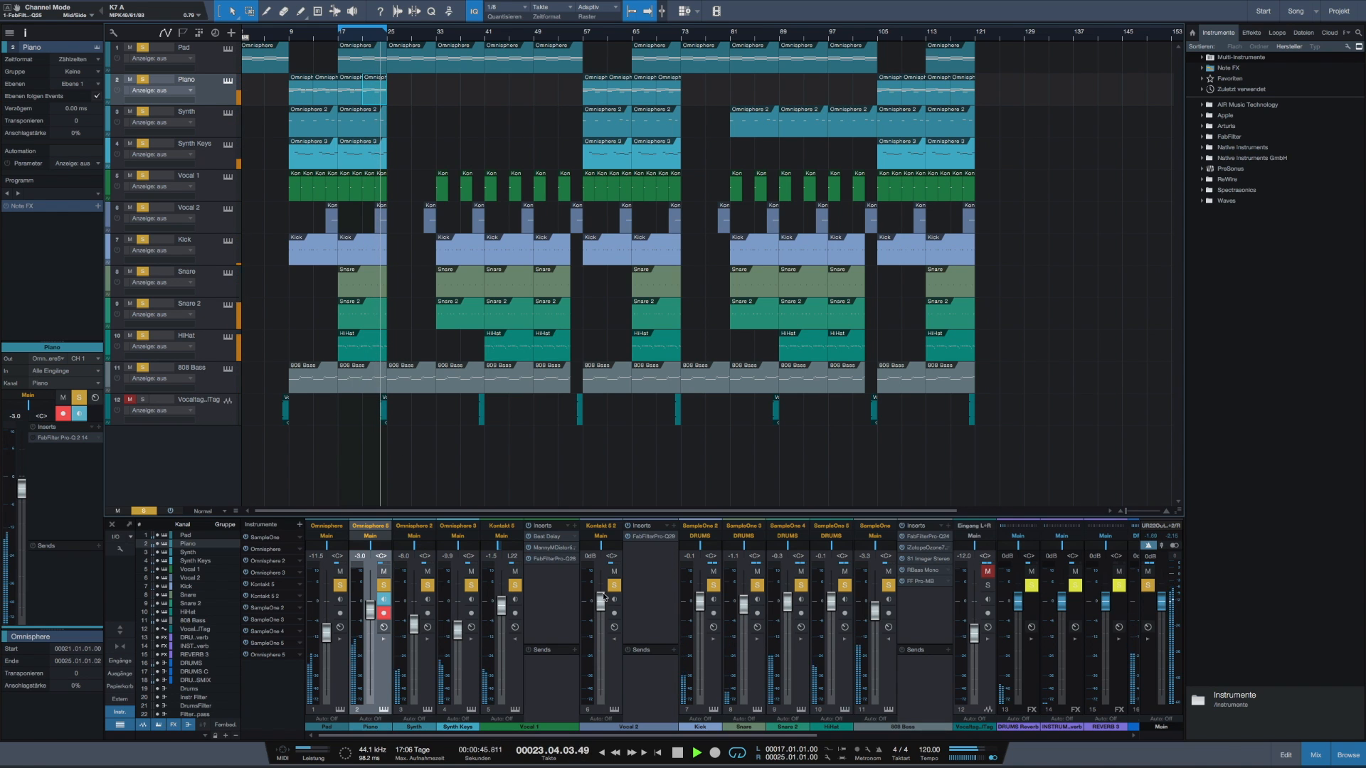
key("space")
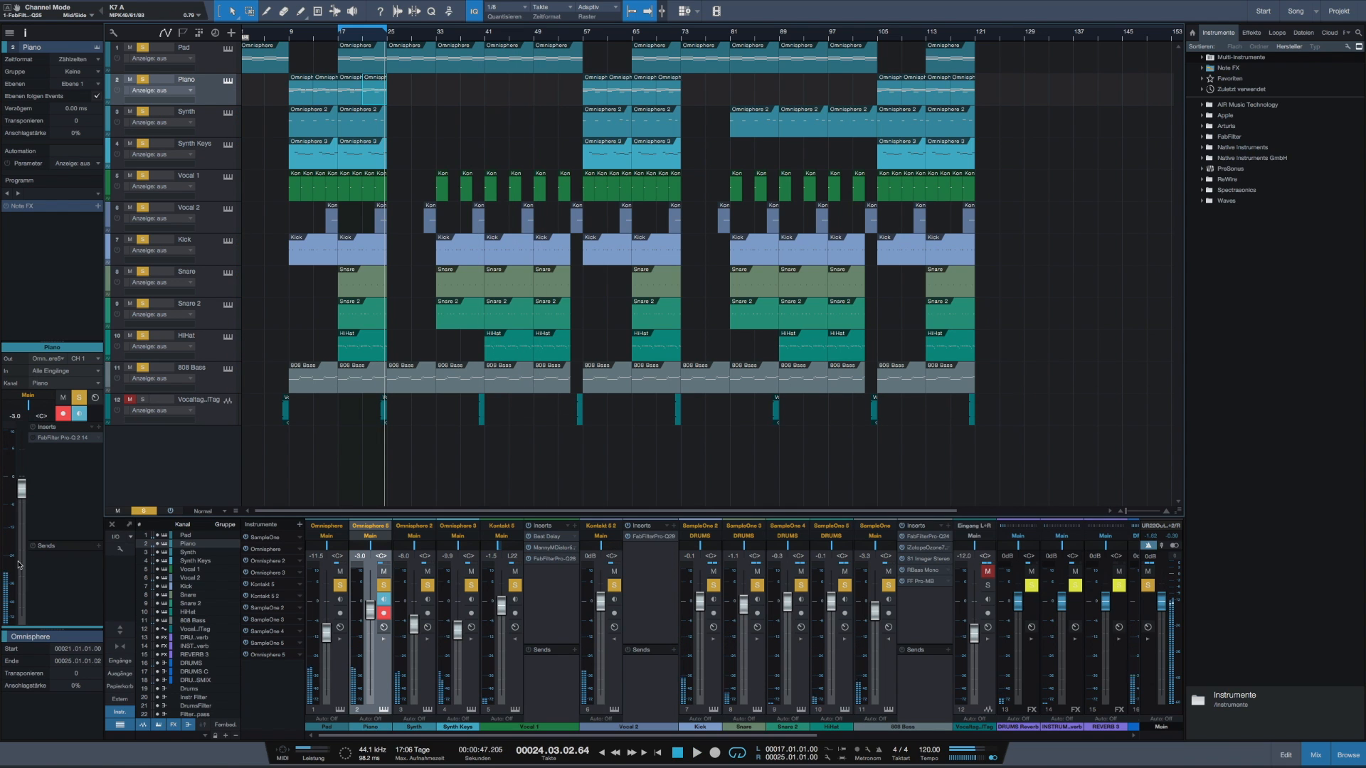
left_click(32, 427)
mouse_move(339, 3)
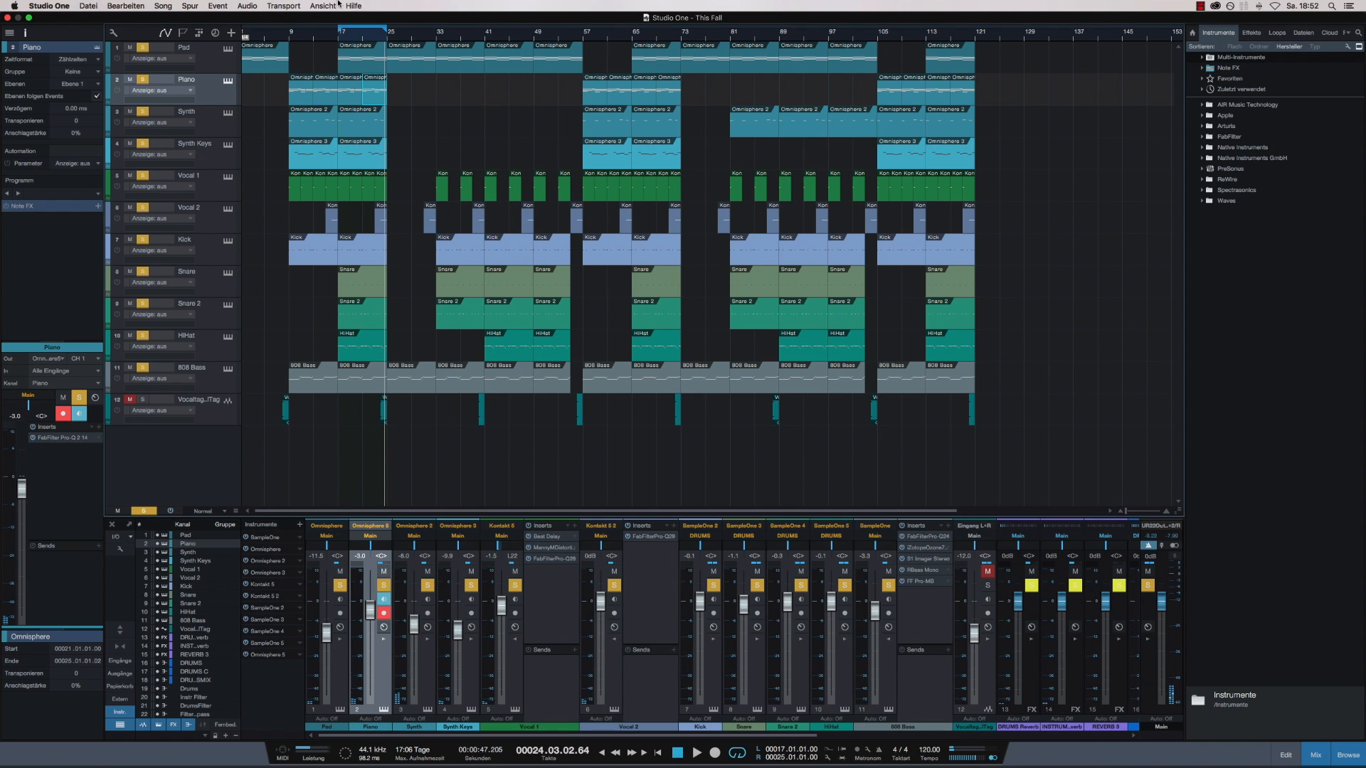
left_click(338, 39)
key("space")
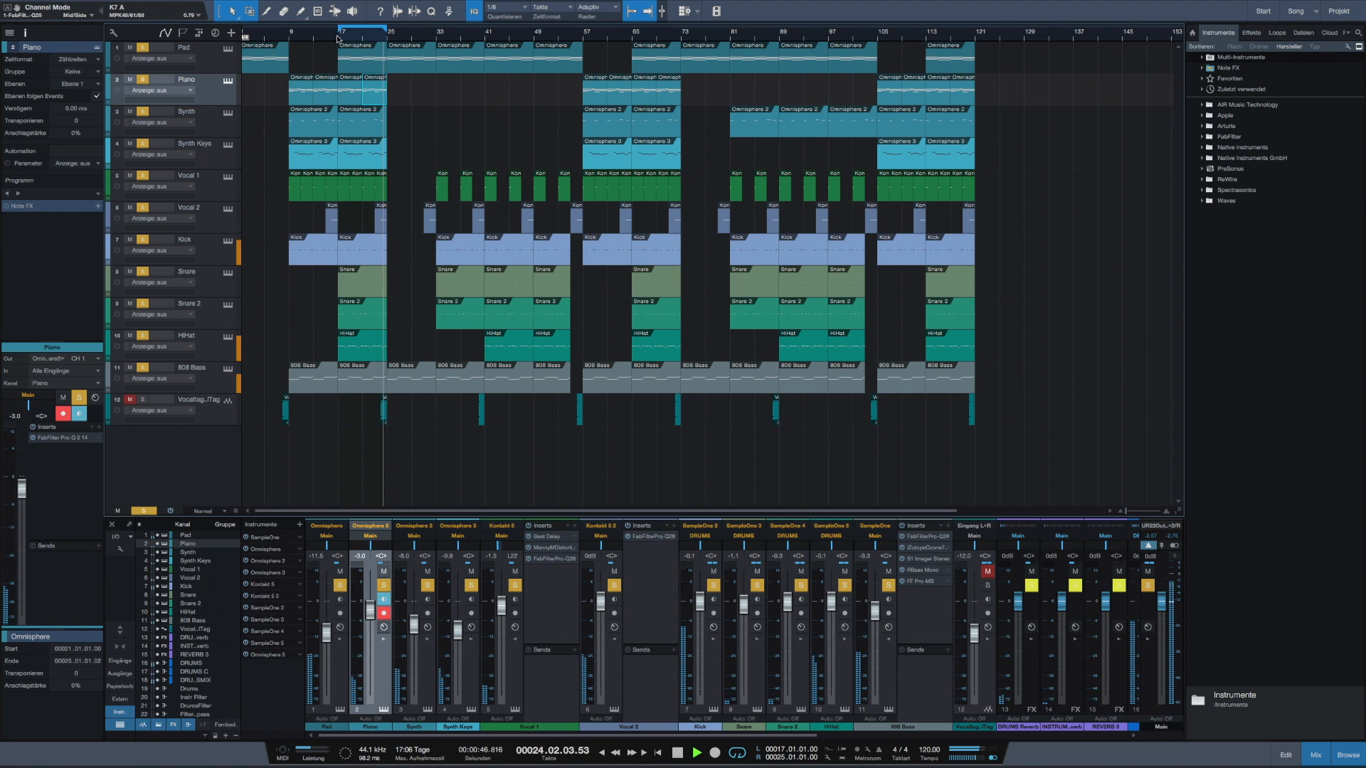
key("space")
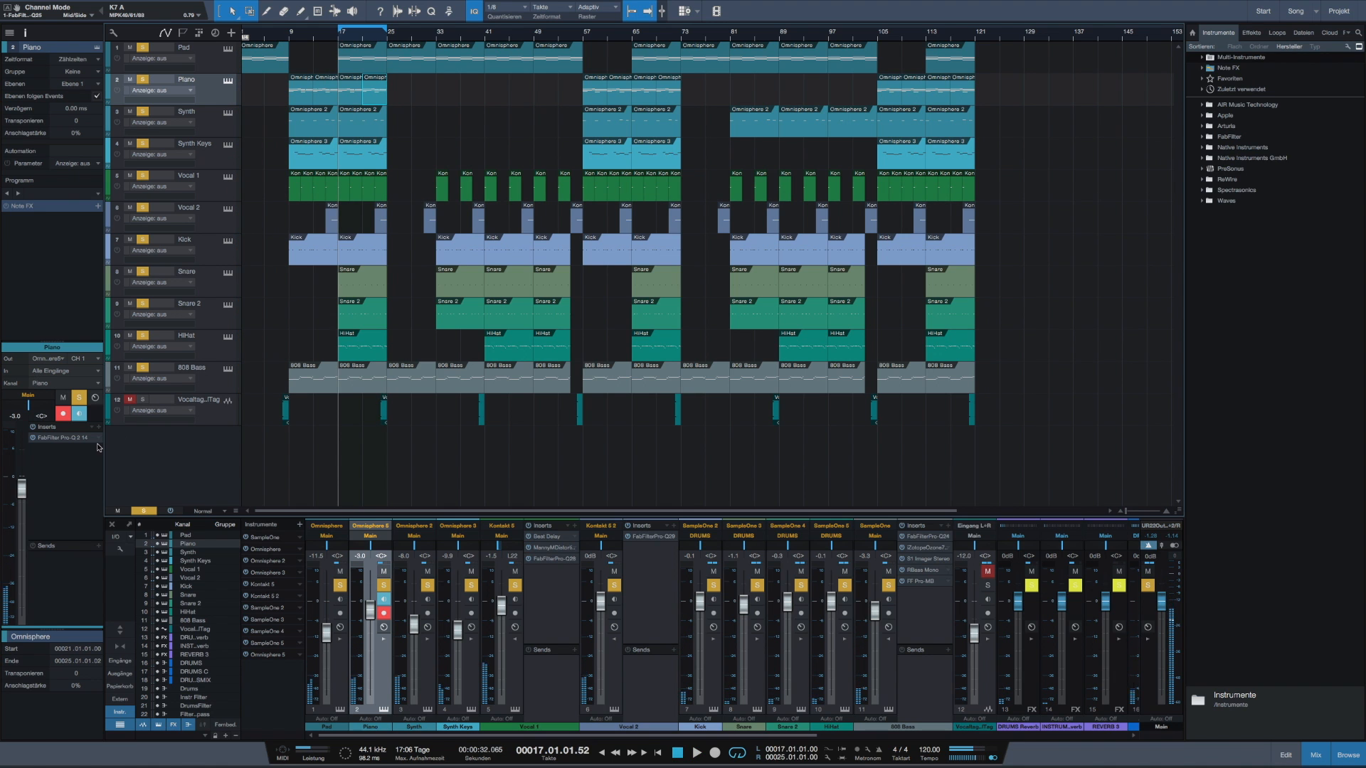
Examine the equalizer bands in the Piano track's FabFilter Pro-Q 2 and close the plug-in window.
double_click(81, 438)
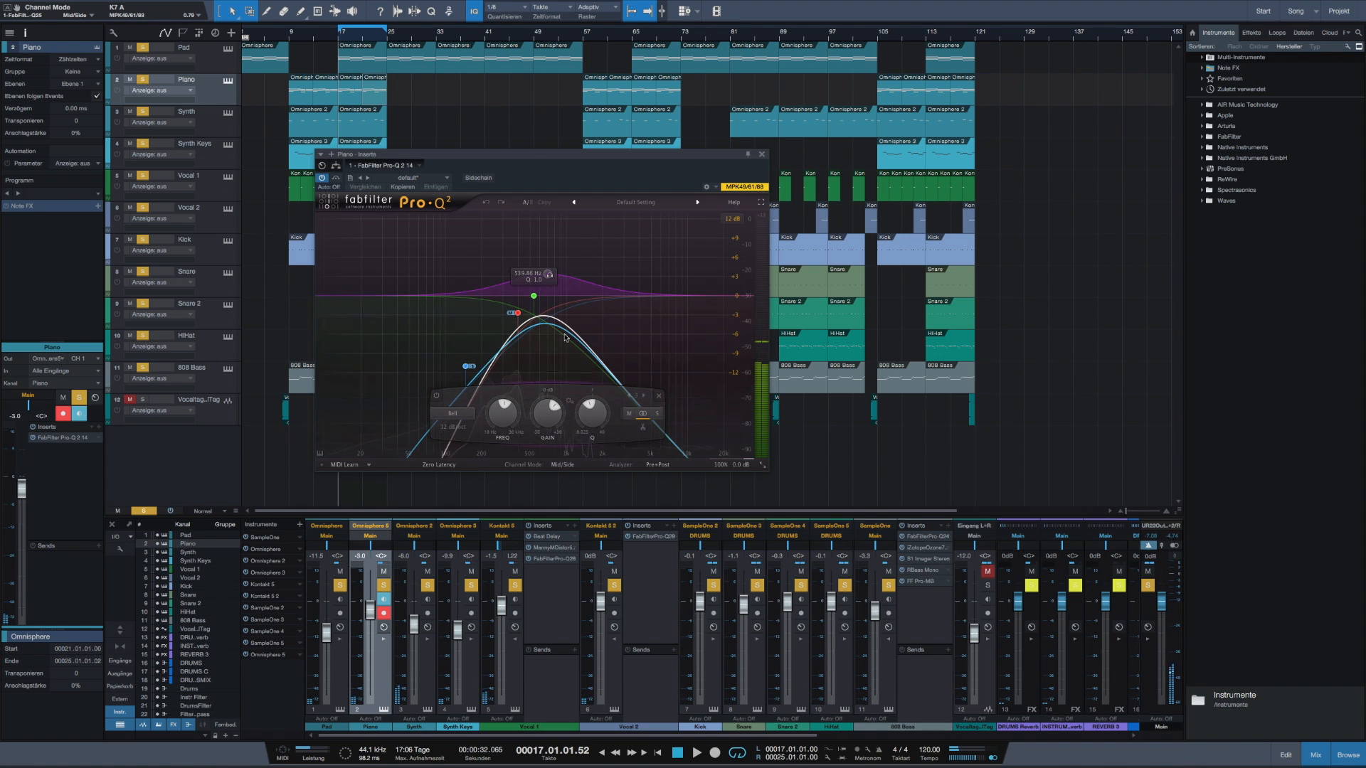
left_click_drag(544, 151, 601, 155)
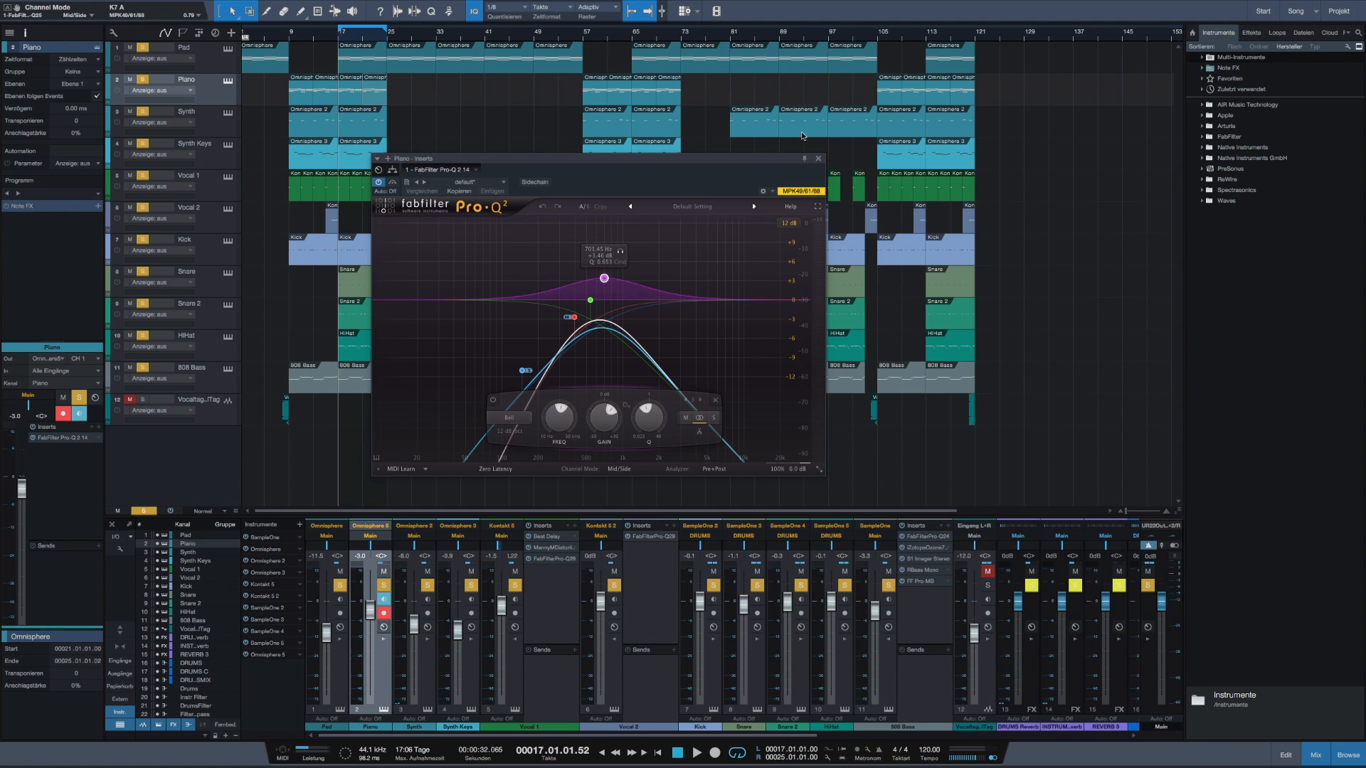
left_click(819, 160)
Select the Synth Keys track, examine the low-cut, bell and high-cut bands in its FabFilter Pro-Q 2, and close the equalizer.
key("Down")
key("Down")
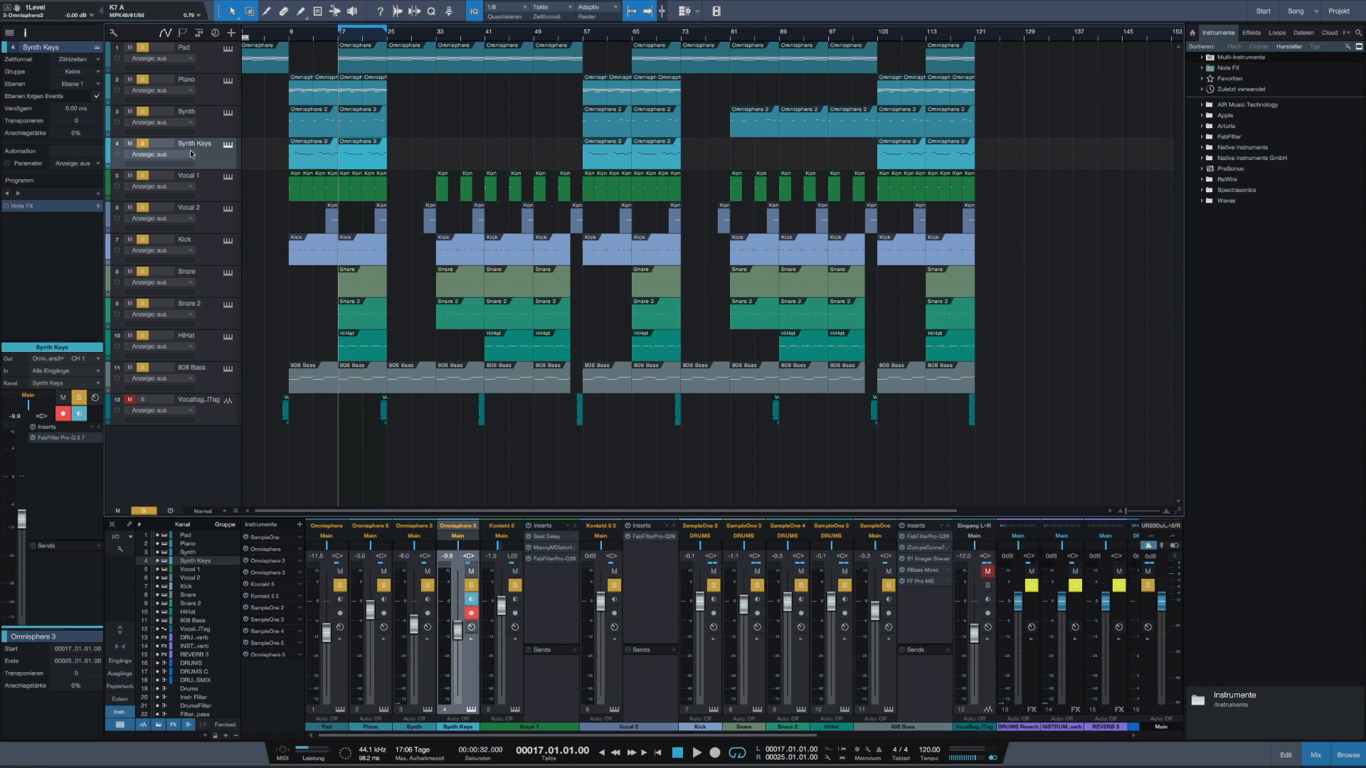
double_click(74, 439)
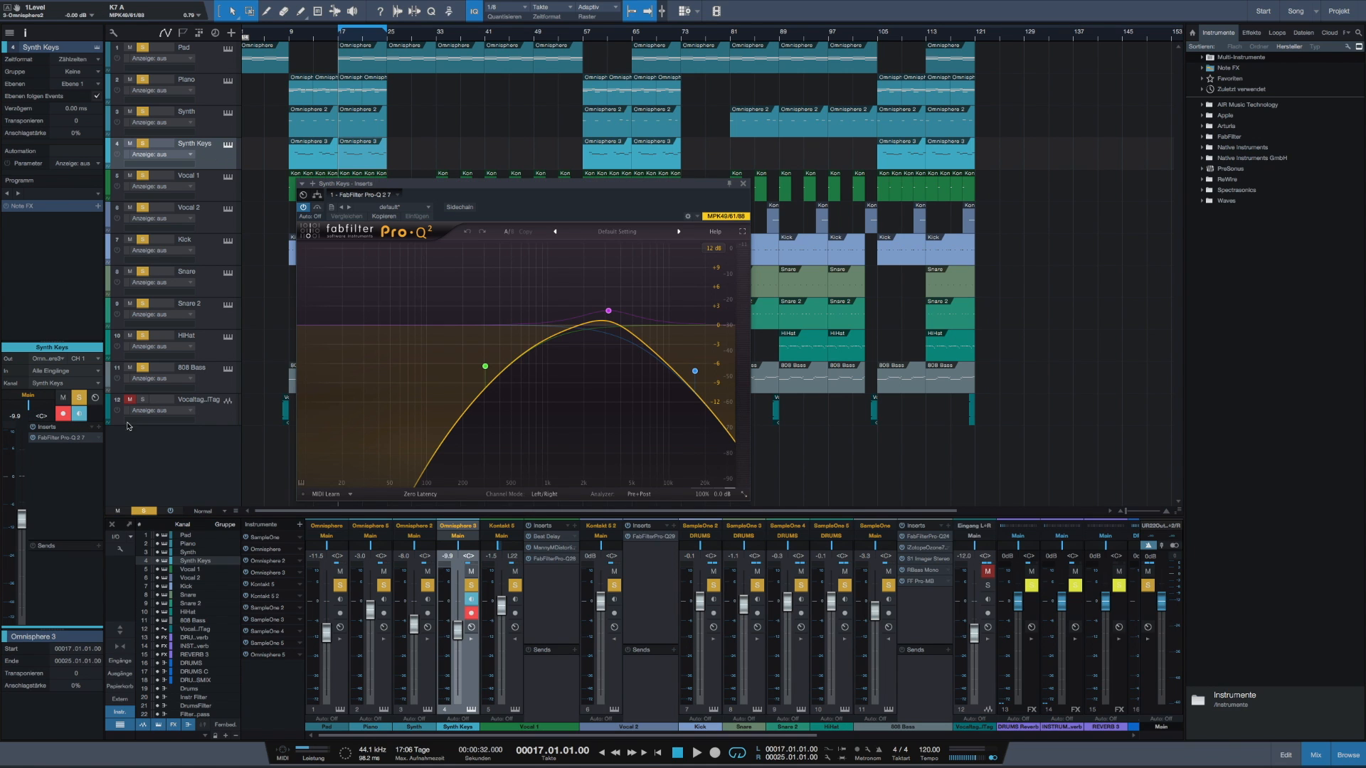
left_click(485, 367)
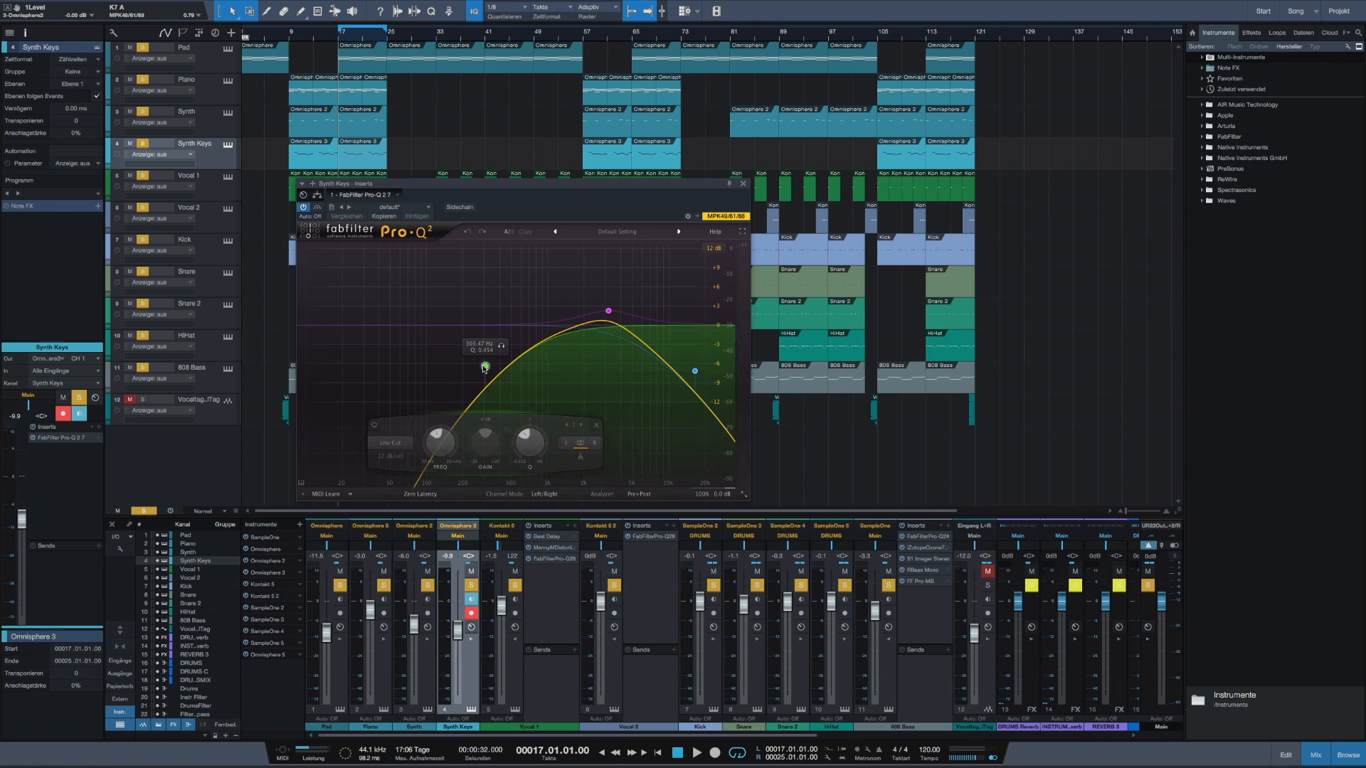
left_click(608, 312)
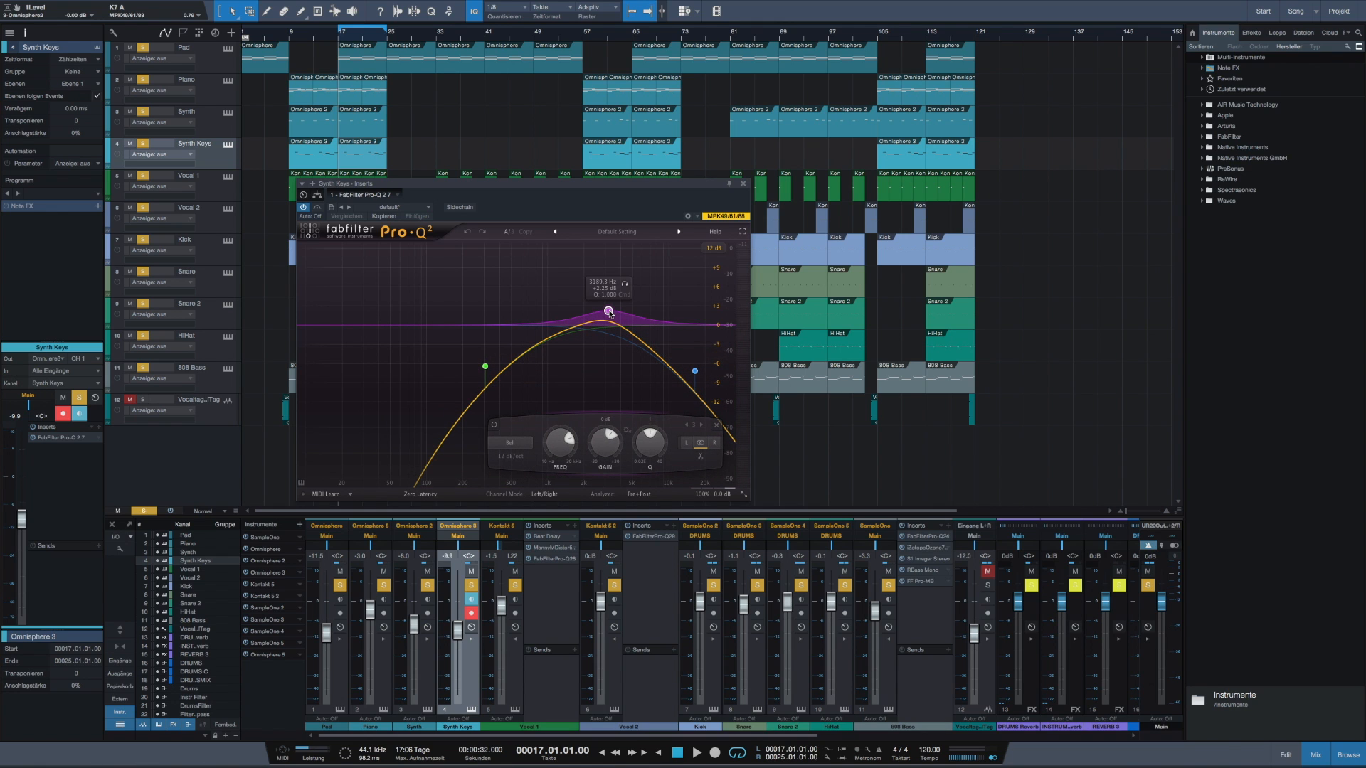
left_click(695, 371)
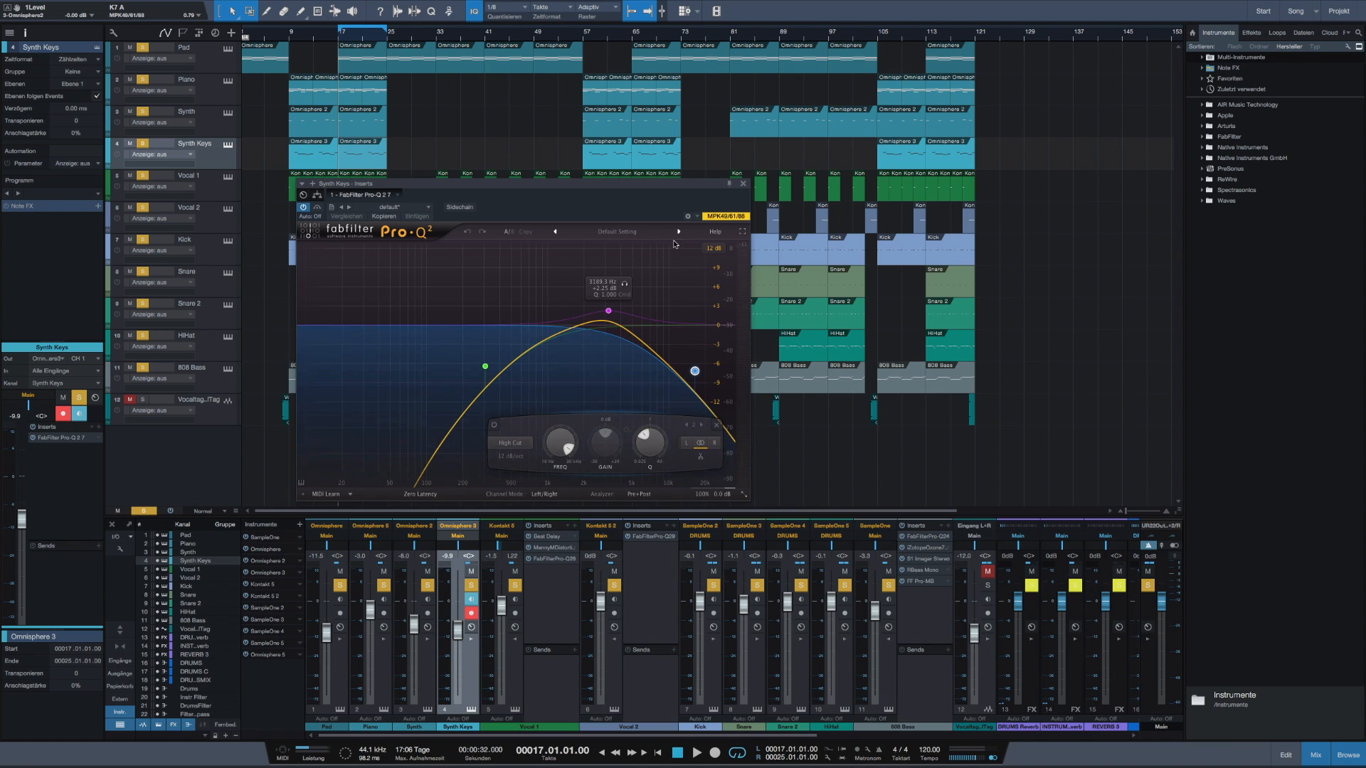
key("ctrl+w")
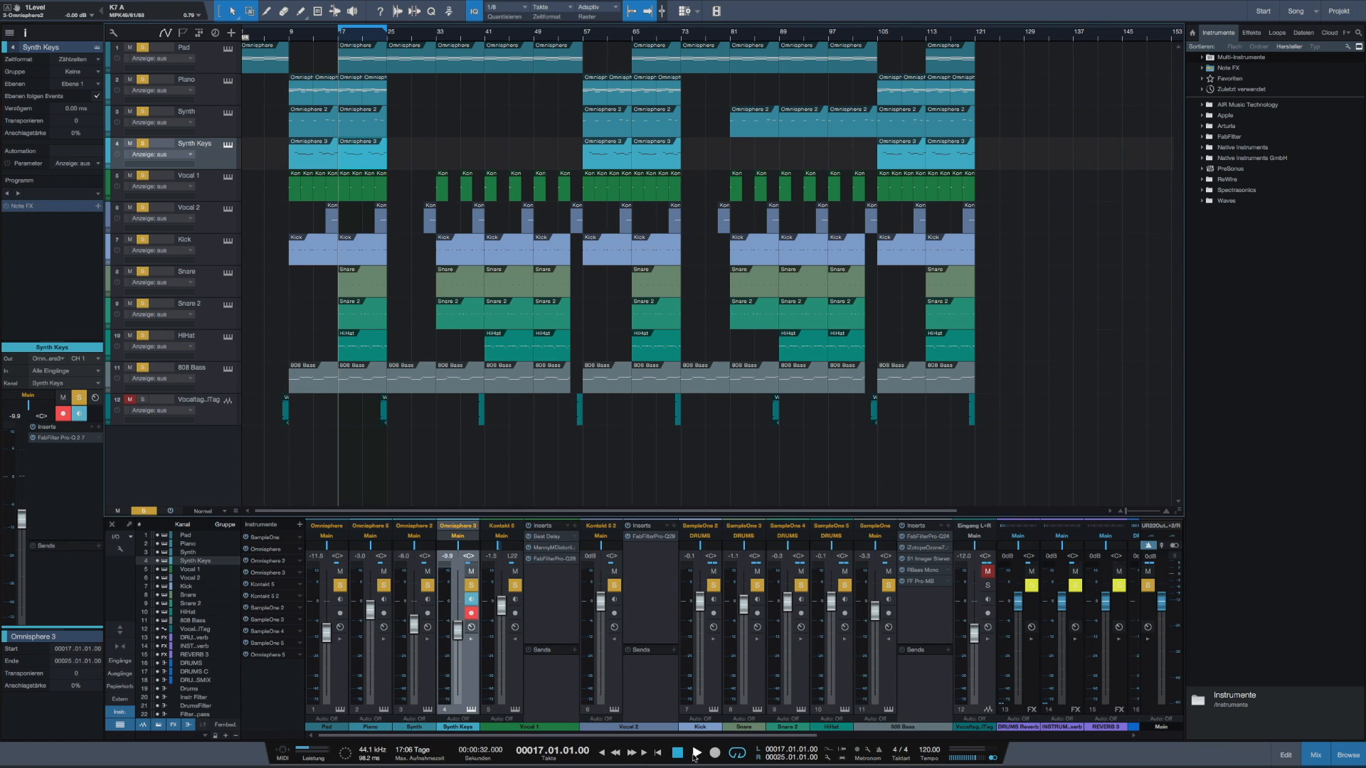
Play the loop from bar 17 to compare the Synth Keys inserts, recheck its FabFilter Pro-Q 2 curve, and close the equalizer.
left_click(696, 754)
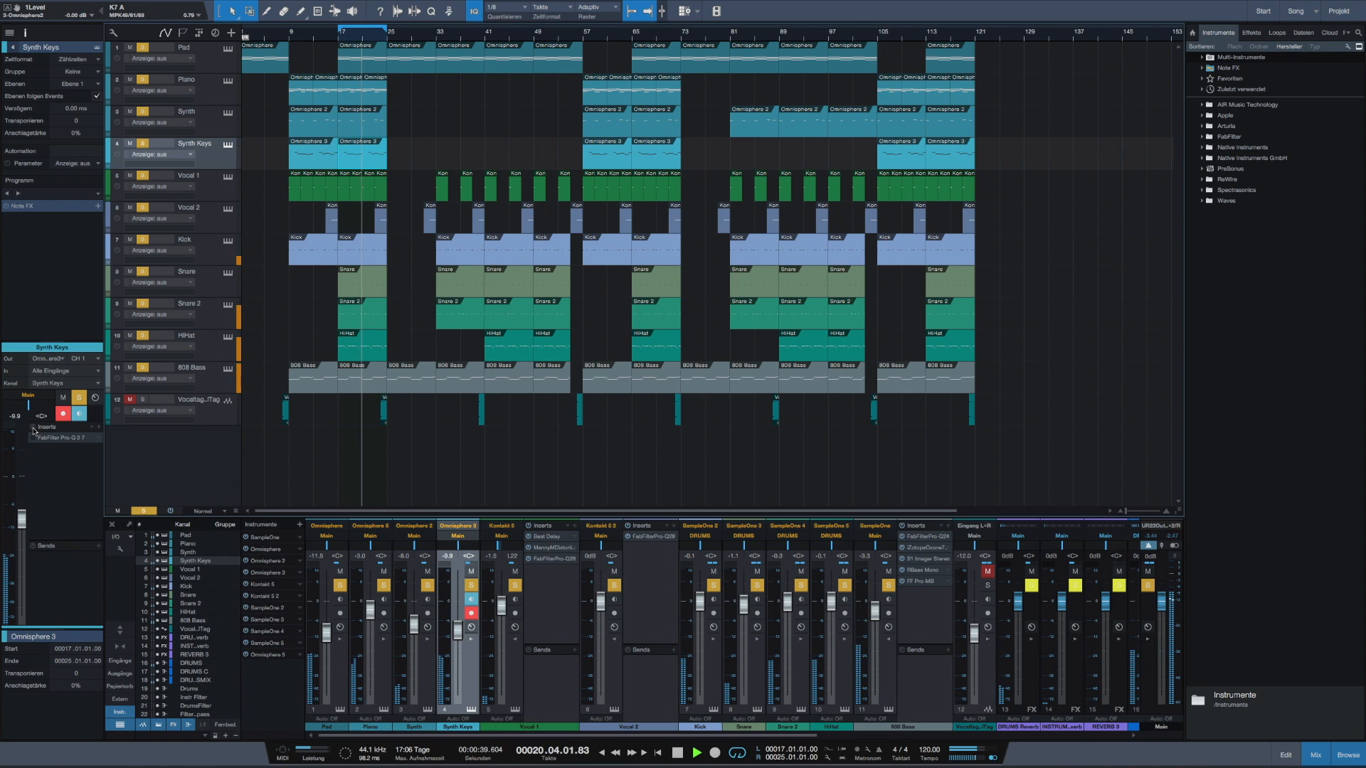
left_click(677, 753)
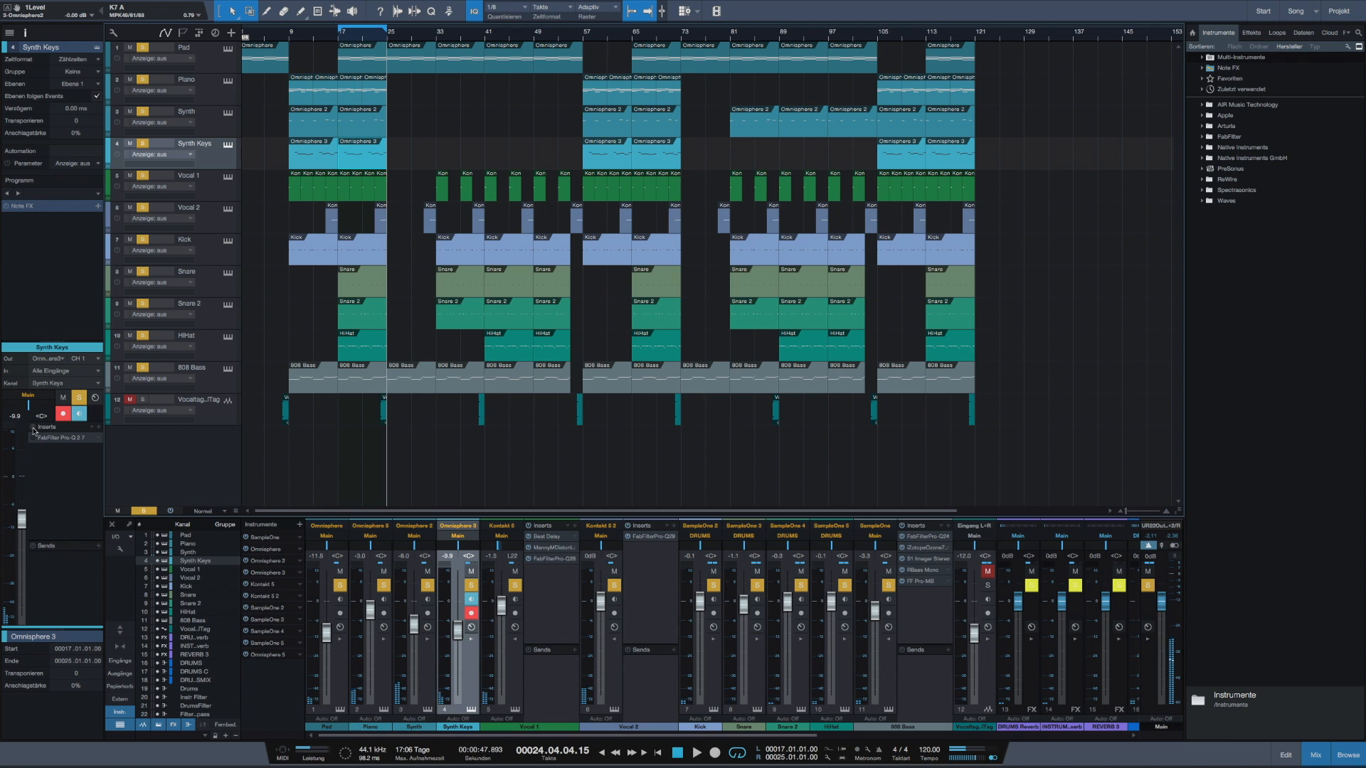
left_click(56, 438)
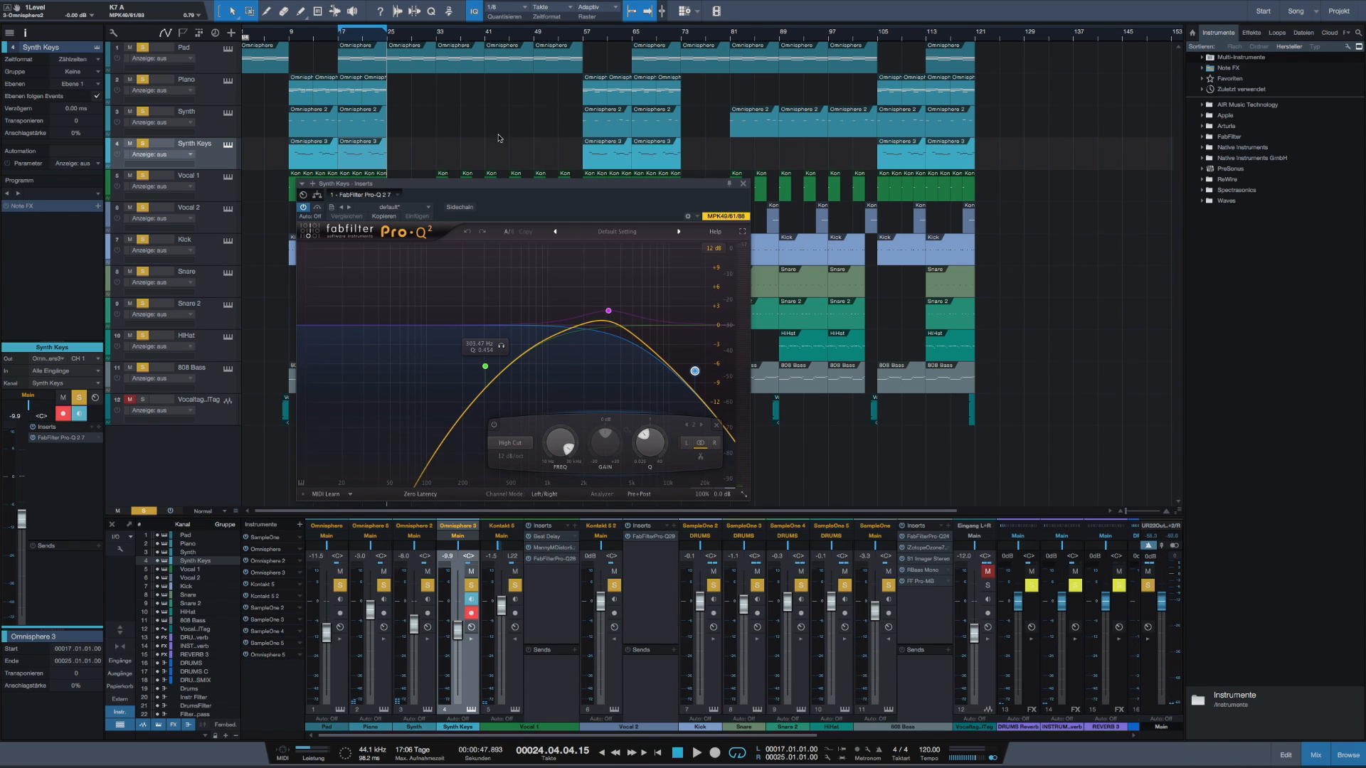
left_click_drag(380, 184, 559, 154)
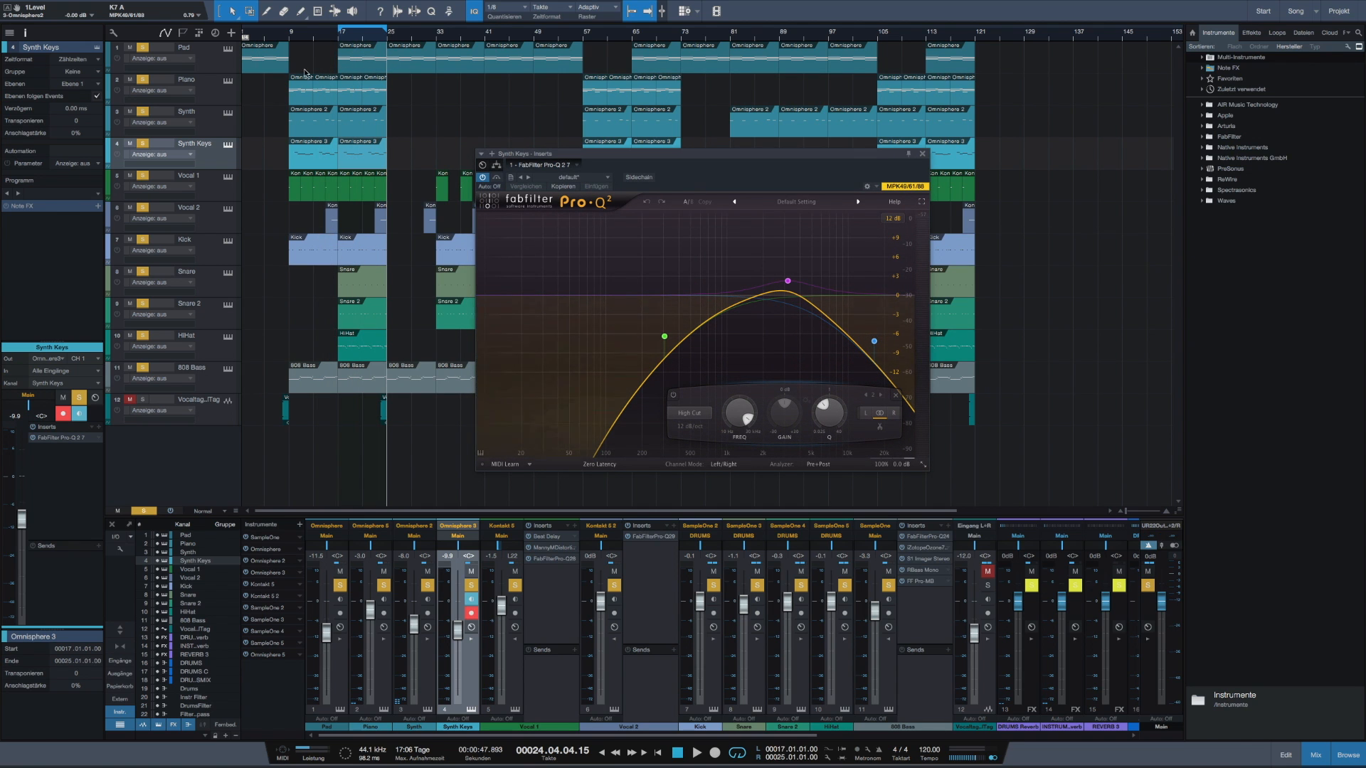
left_click(922, 155)
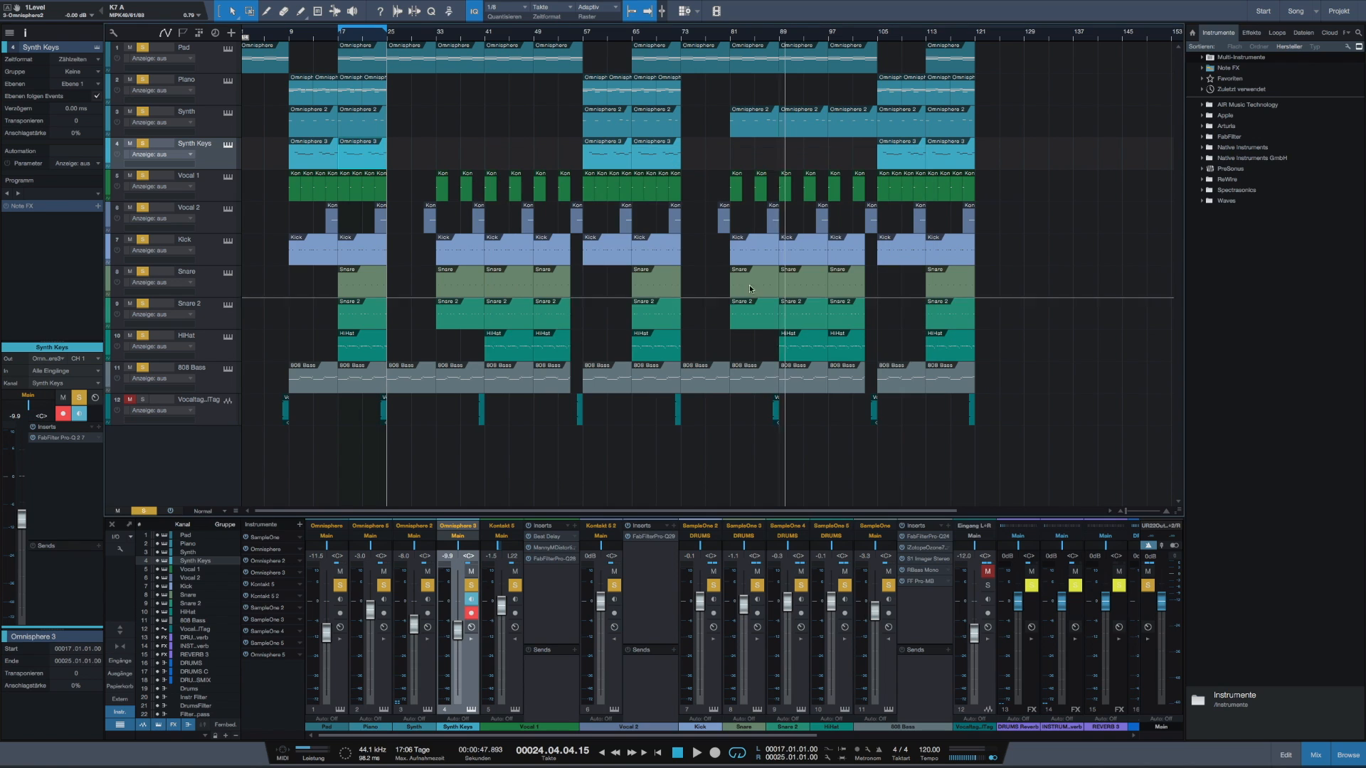
Select the Vocal 1 track and play the loop from bar 17 with its inserts bypassed and active for comparison.
left_click(221, 195)
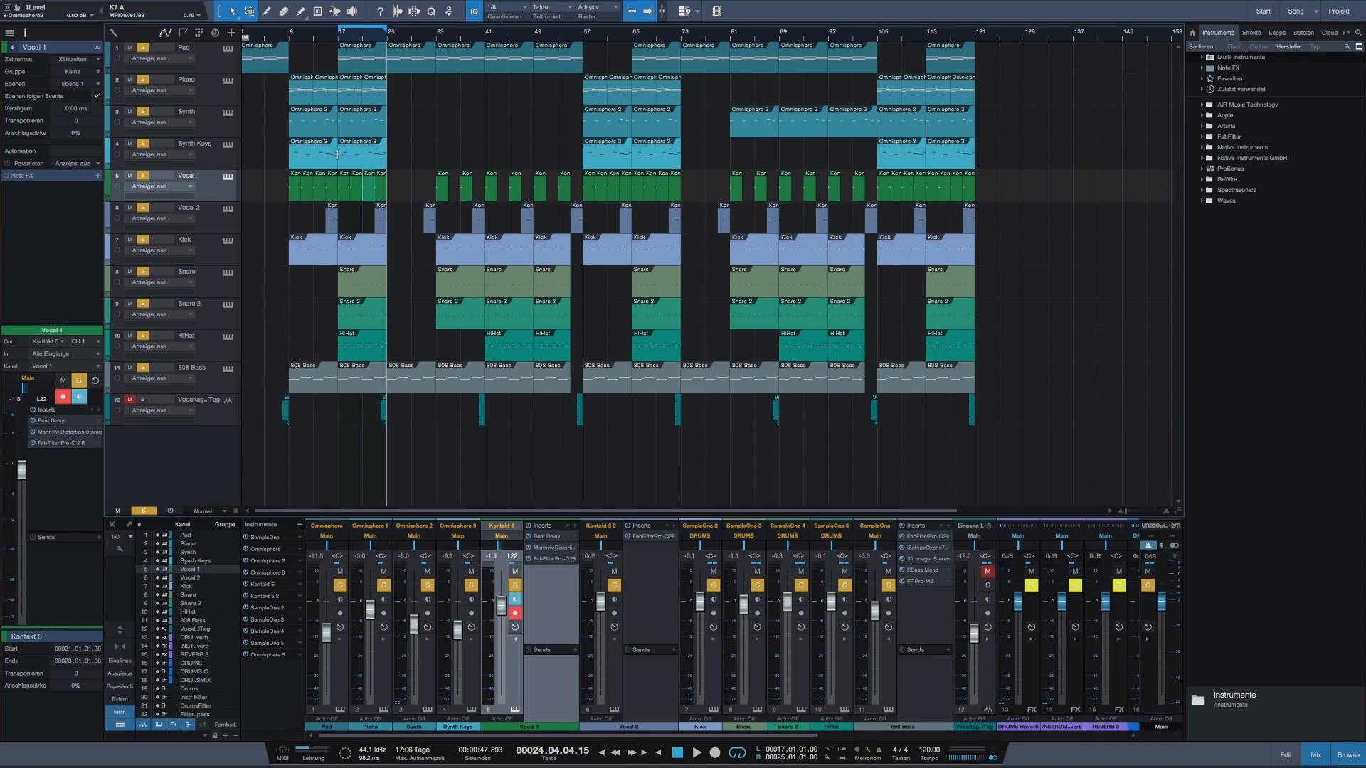
left_click(337, 37)
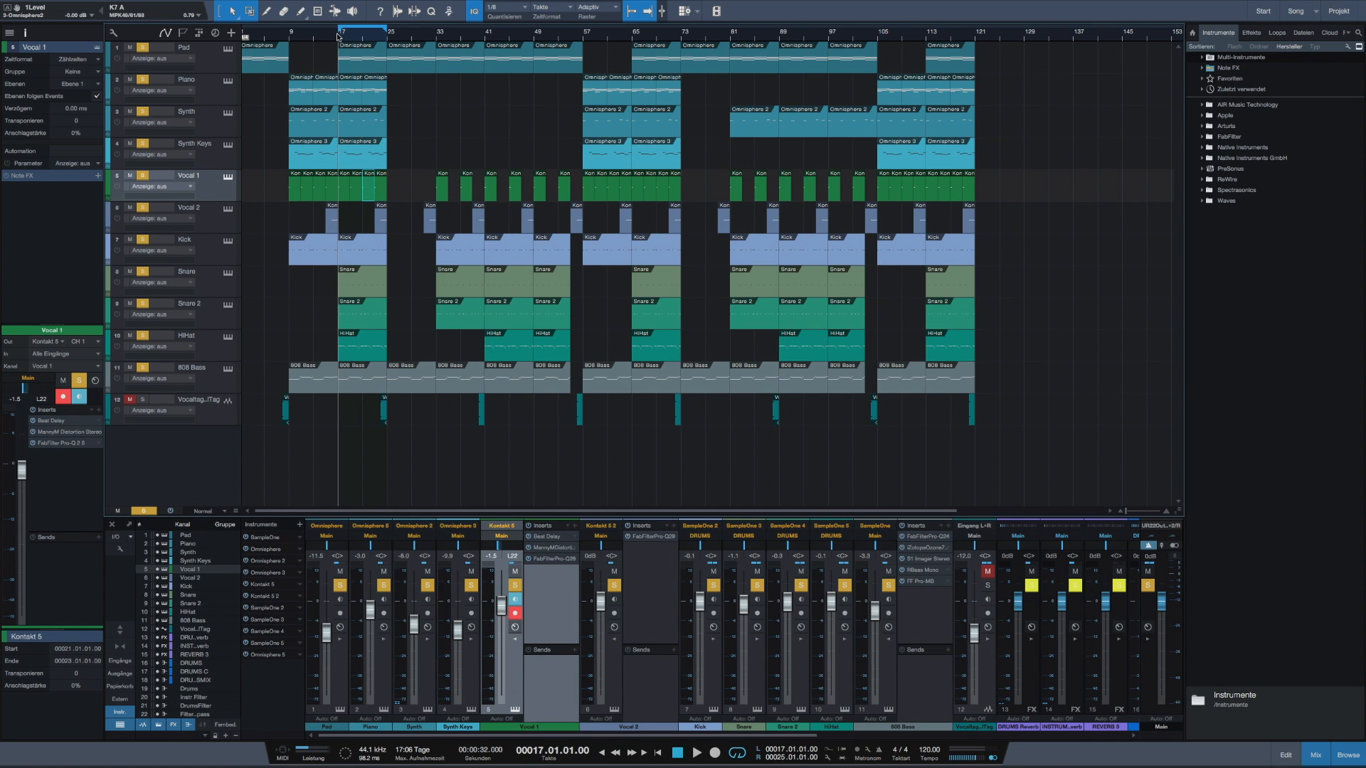
left_click(33, 410)
key("space")
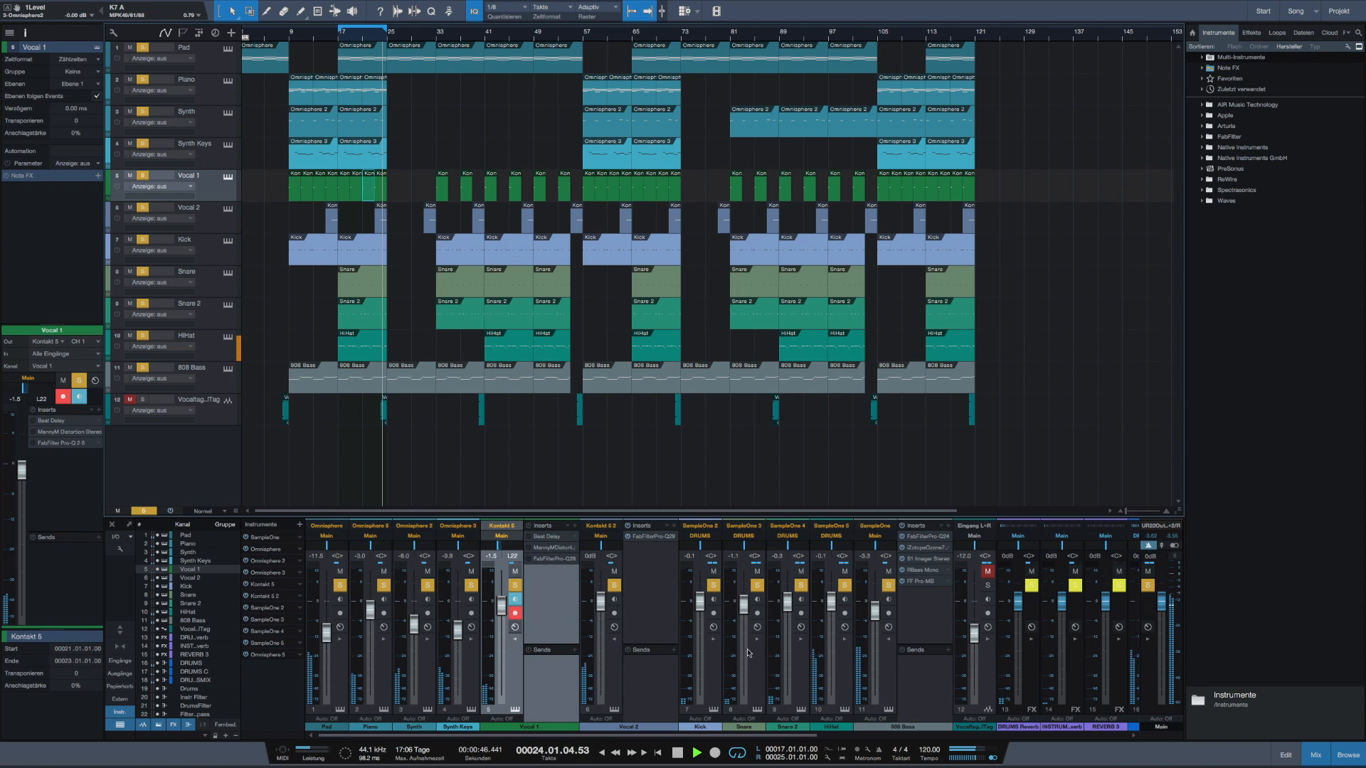
left_click(677, 754)
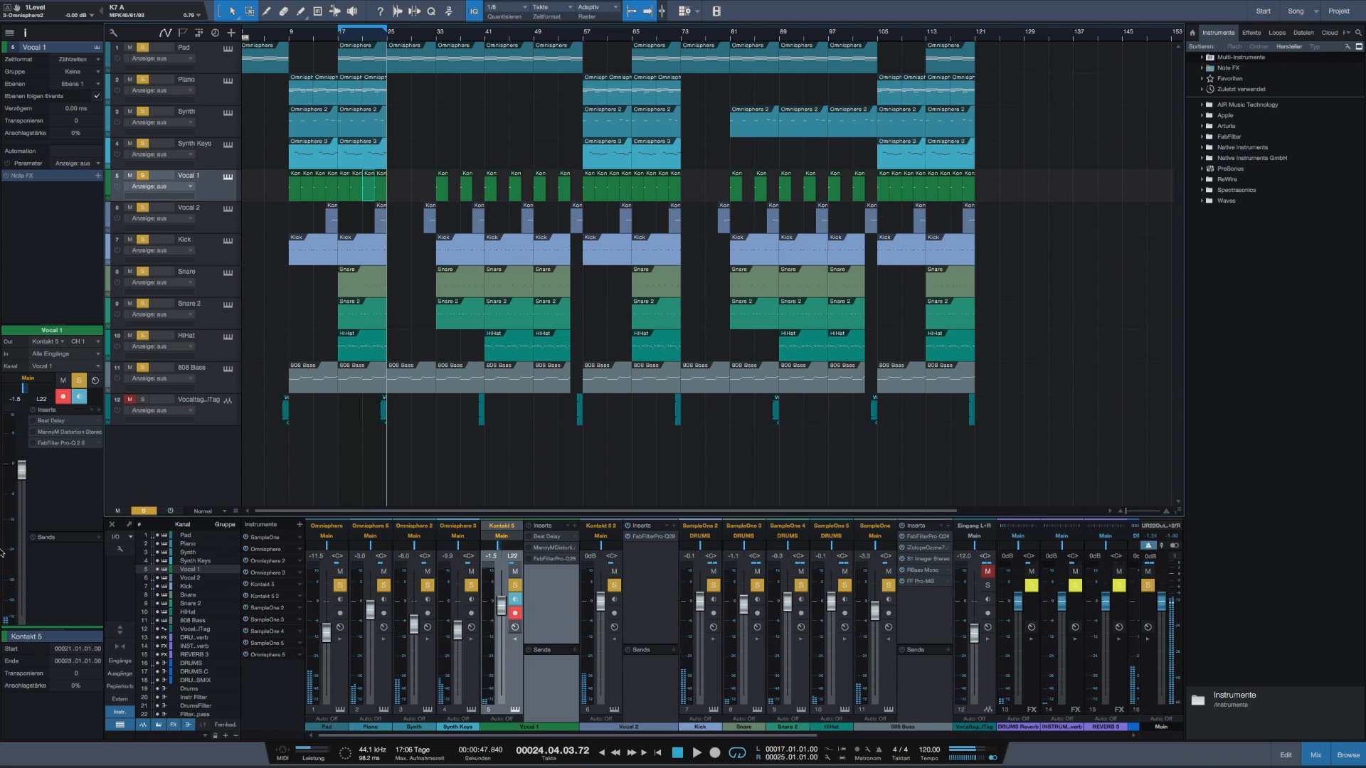
left_click(337, 40)
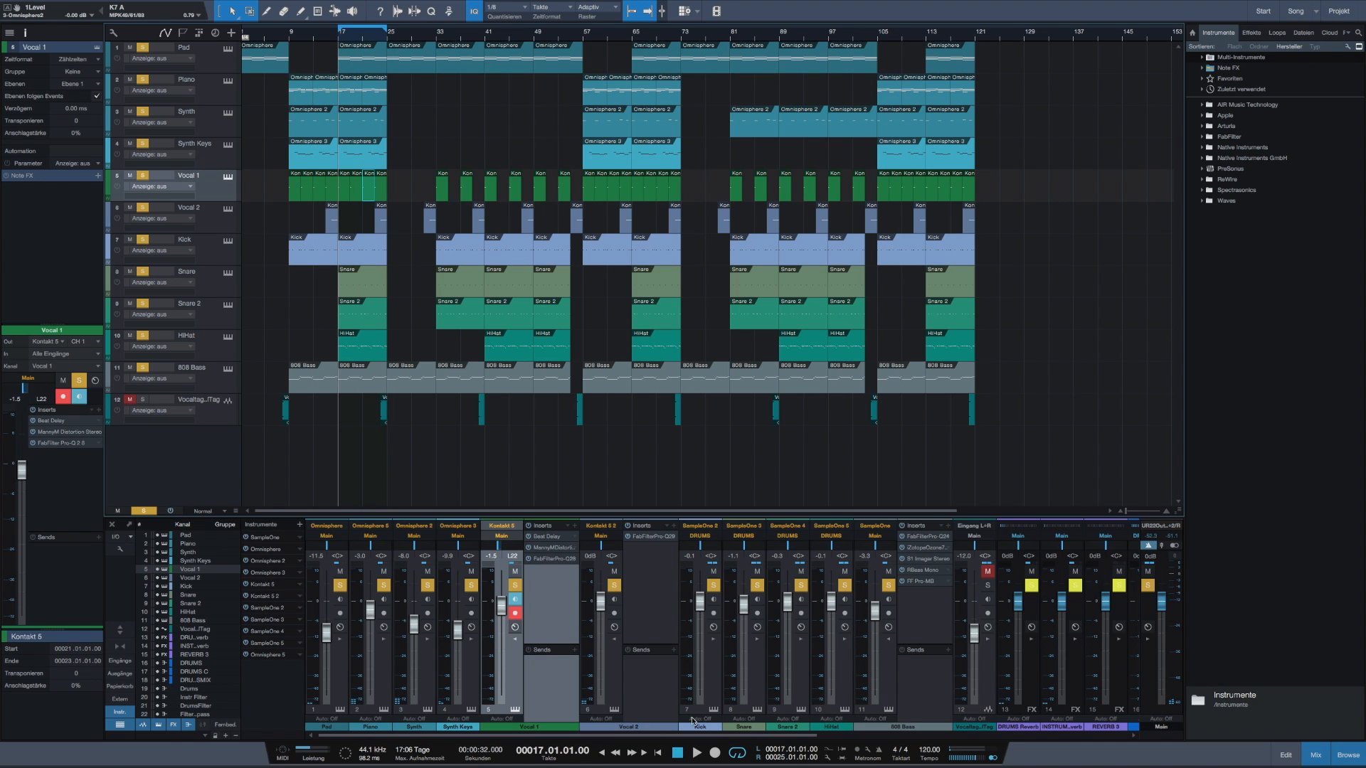
left_click(698, 754)
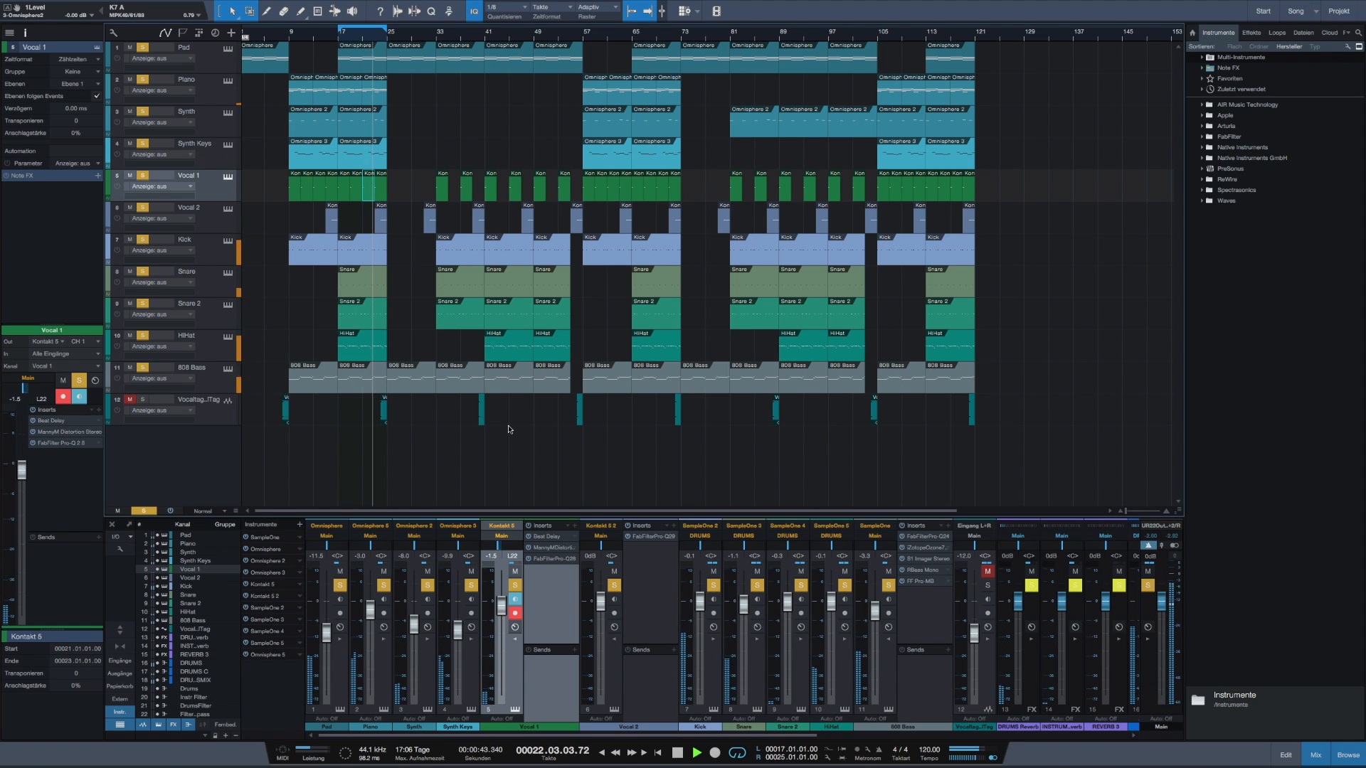
left_click(678, 752)
Examine the feedback, width, low-cut and high-cut settings of the Vocal 1 track's Beat Delay and close the plug-in window.
left_click(64, 421)
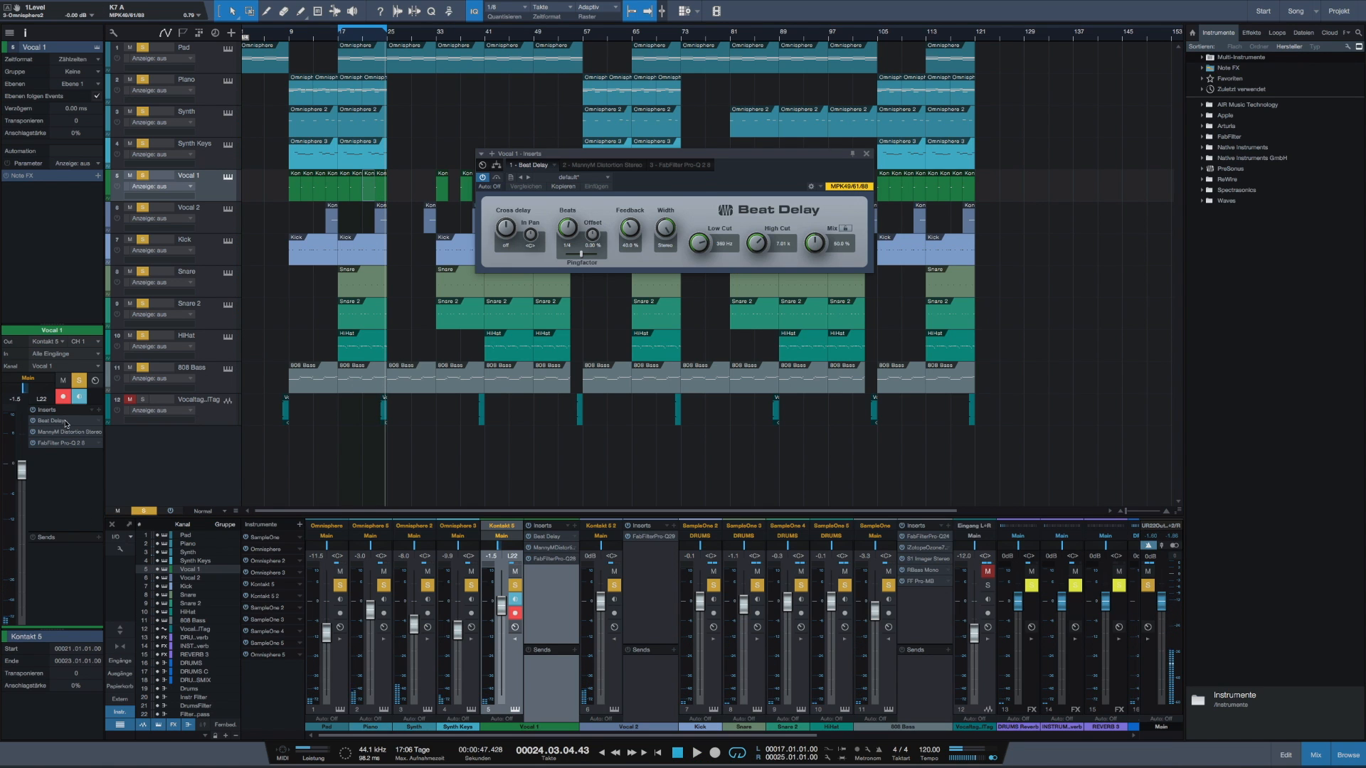
left_click_drag(594, 156, 405, 276)
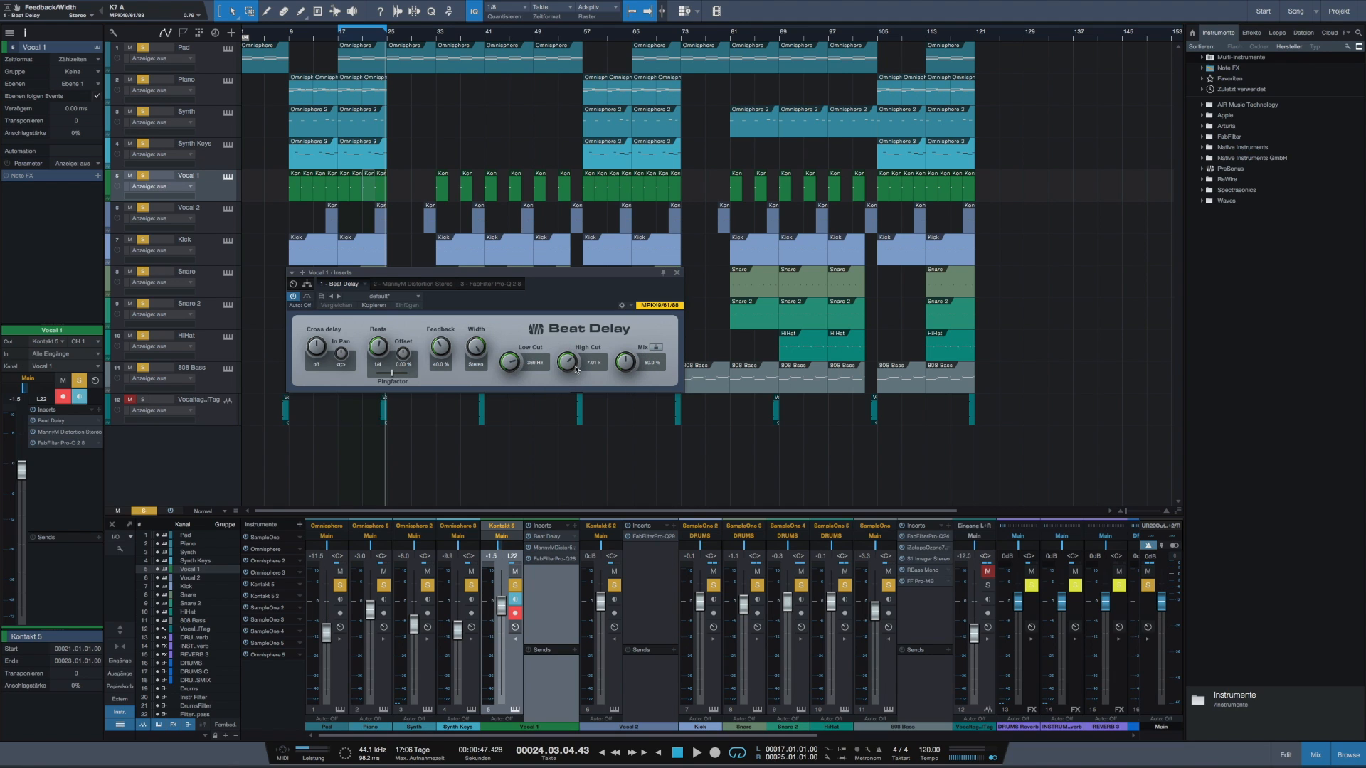
left_click(677, 273)
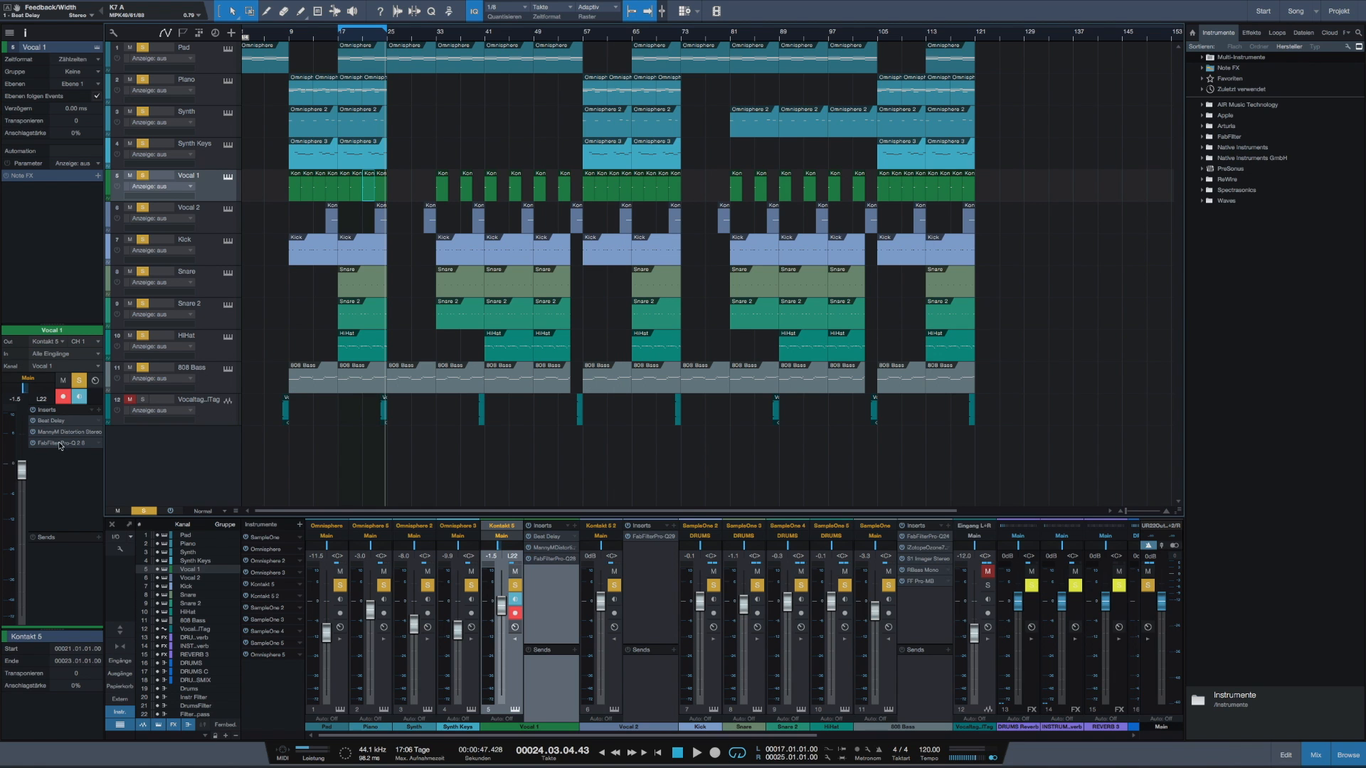
Look through the factory presets of the Vocal 1 track's MannyM Distortion as far as MM Distorted Vocal, and close the plug-in window.
left_click(76, 436)
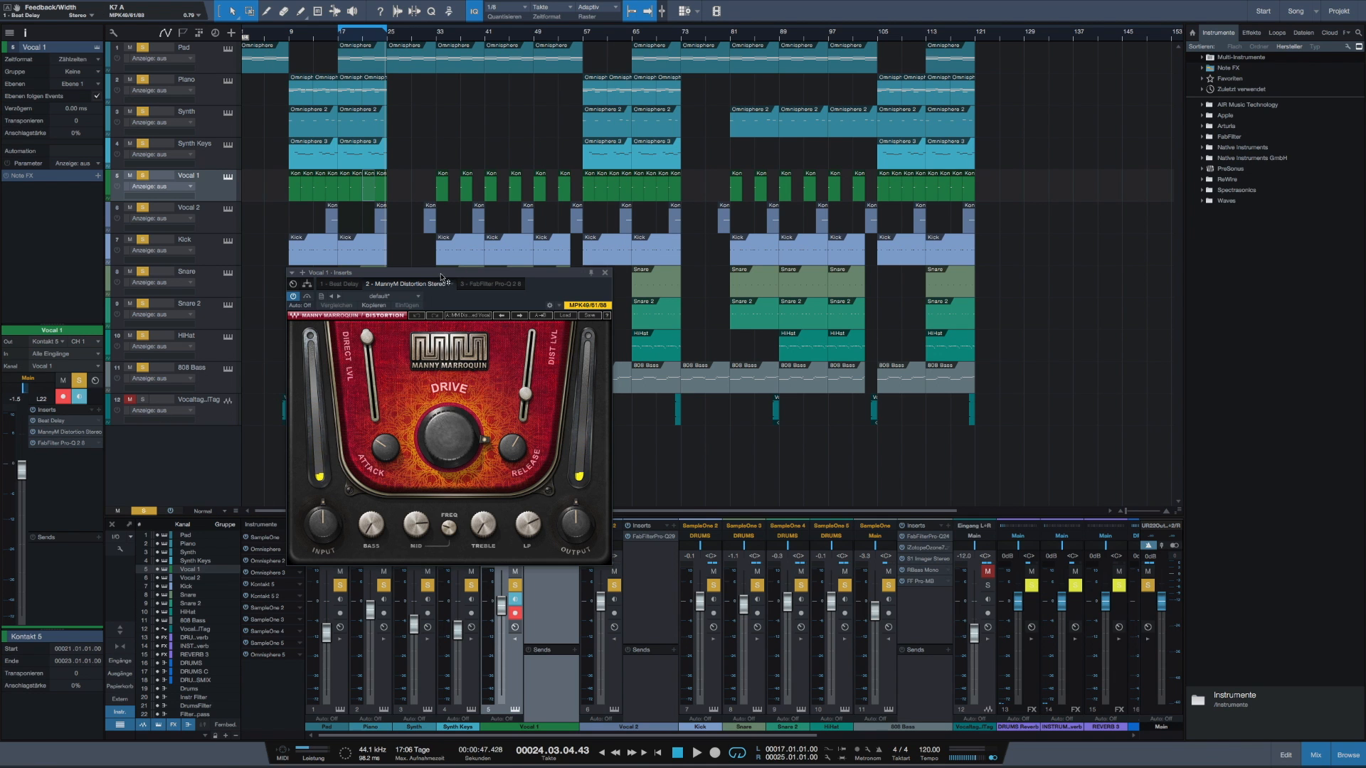
left_click_drag(446, 275, 523, 211)
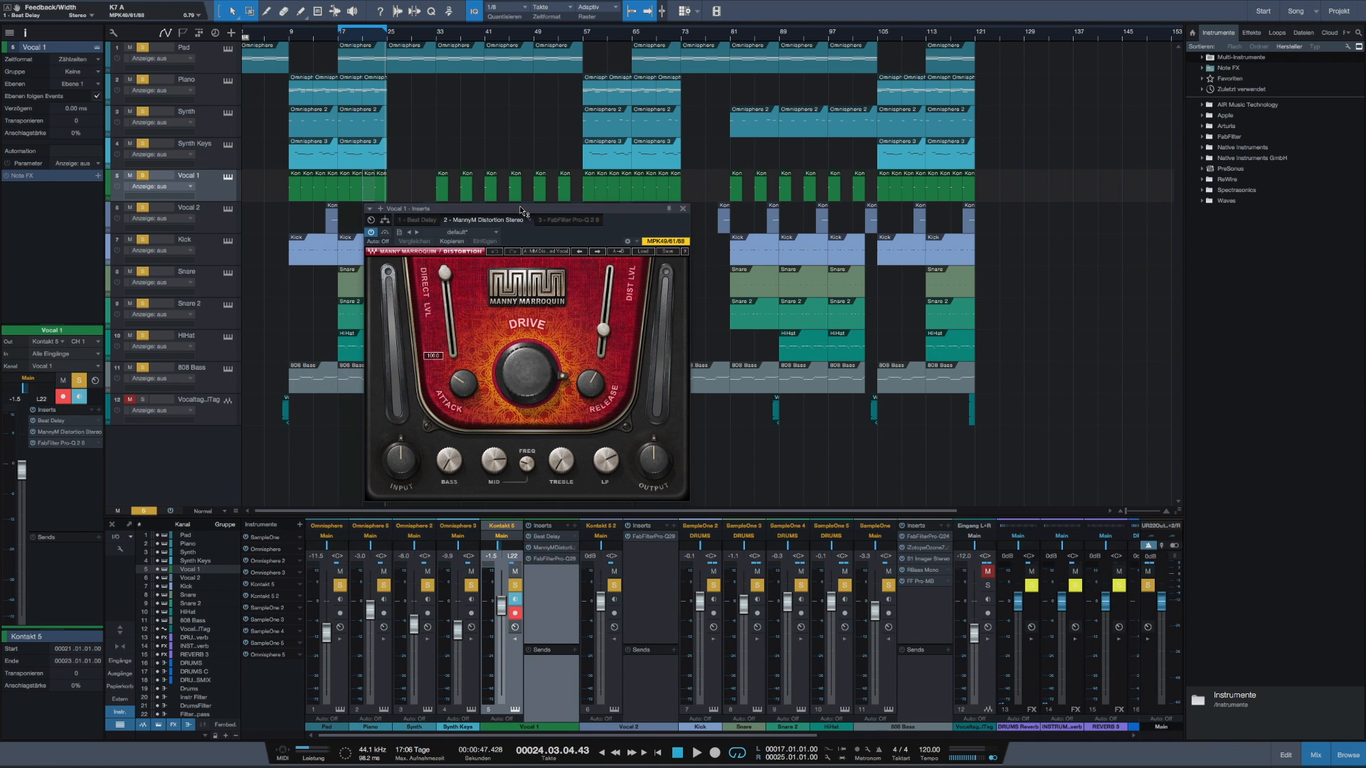
left_click(644, 252)
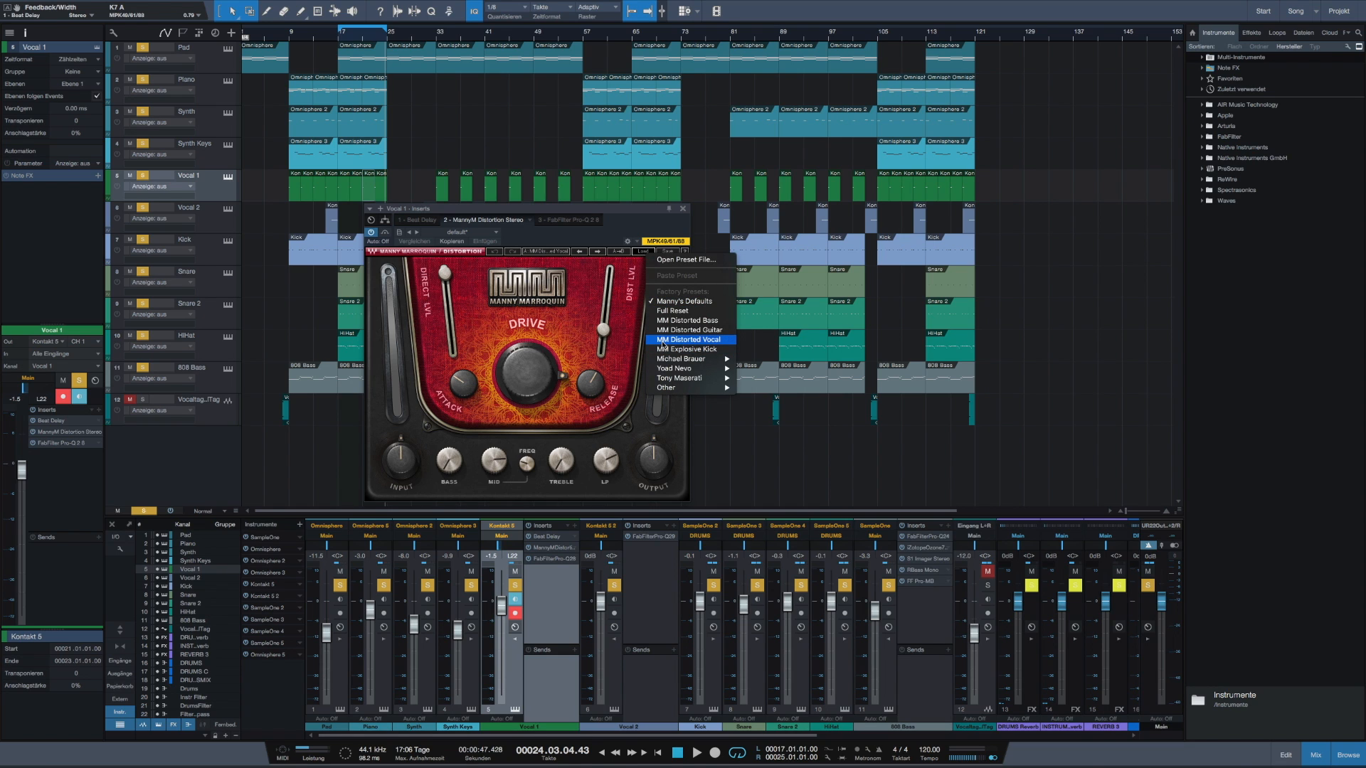
left_click(688, 341)
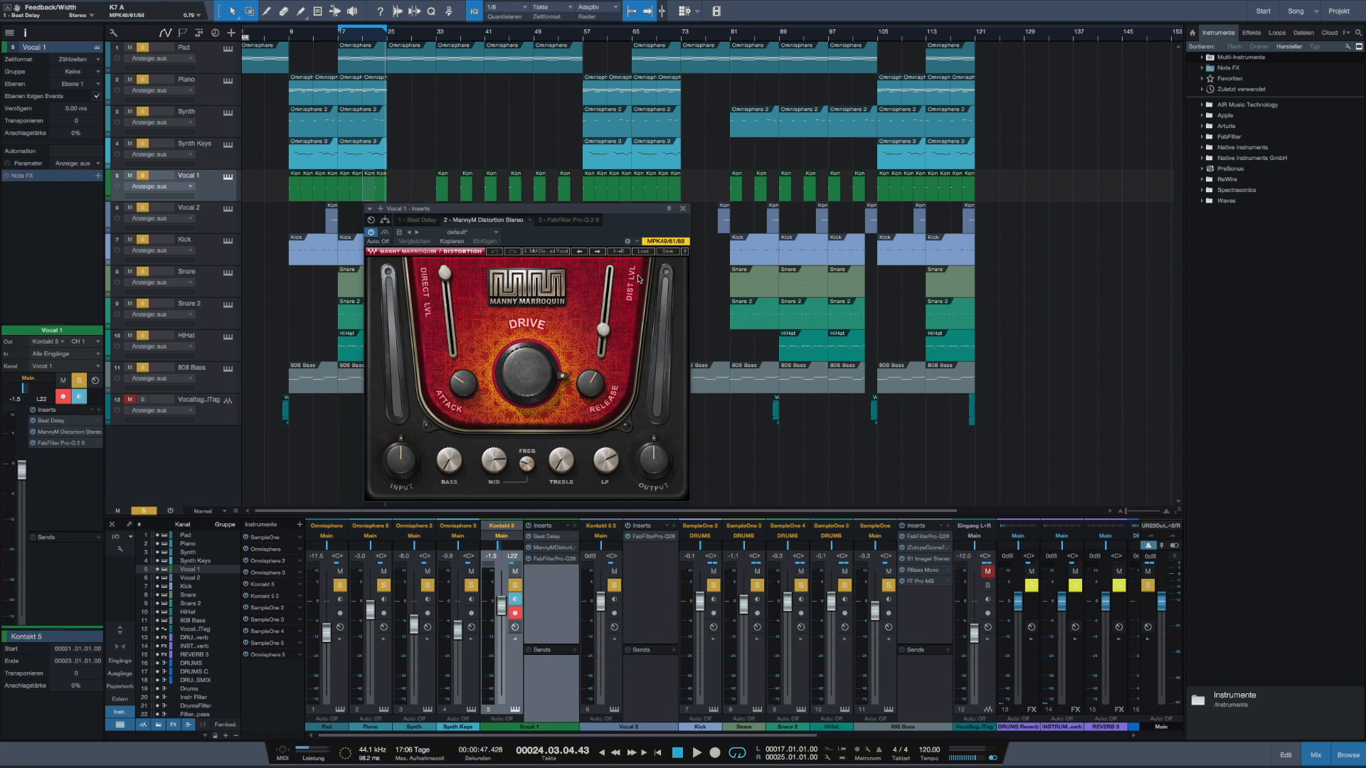
left_click(681, 211)
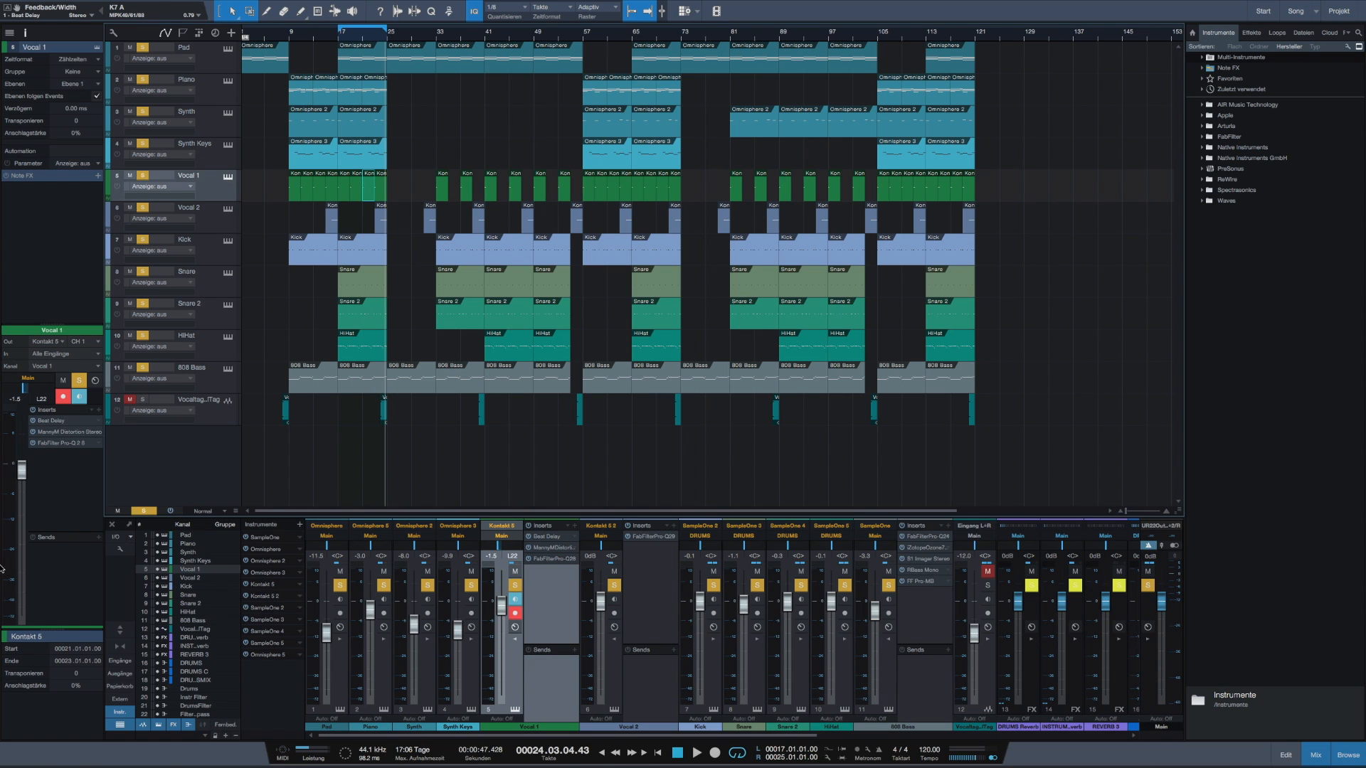
Examine the bell and cut bands in the Vocal 1 track's FabFilter Pro-Q 2 and close the equalizer.
left_click(72, 443)
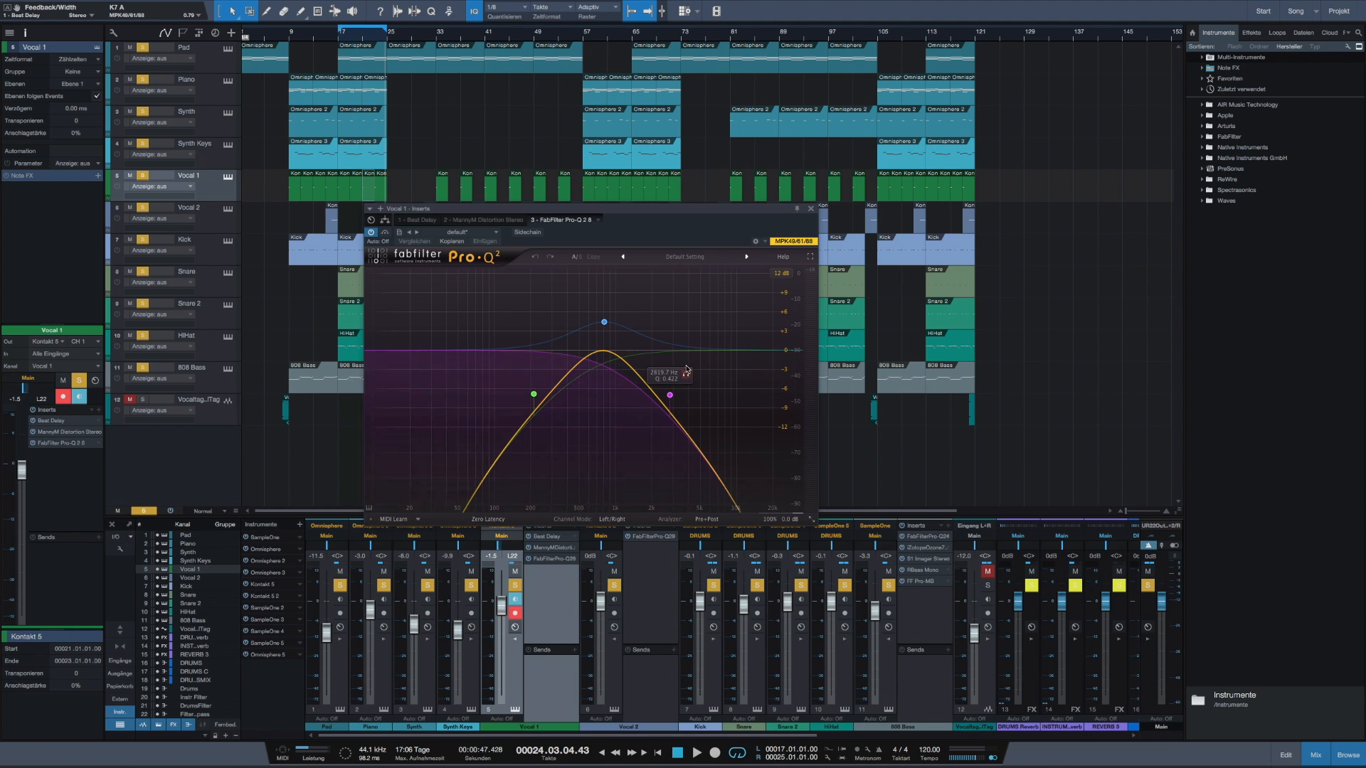
left_click(603, 324)
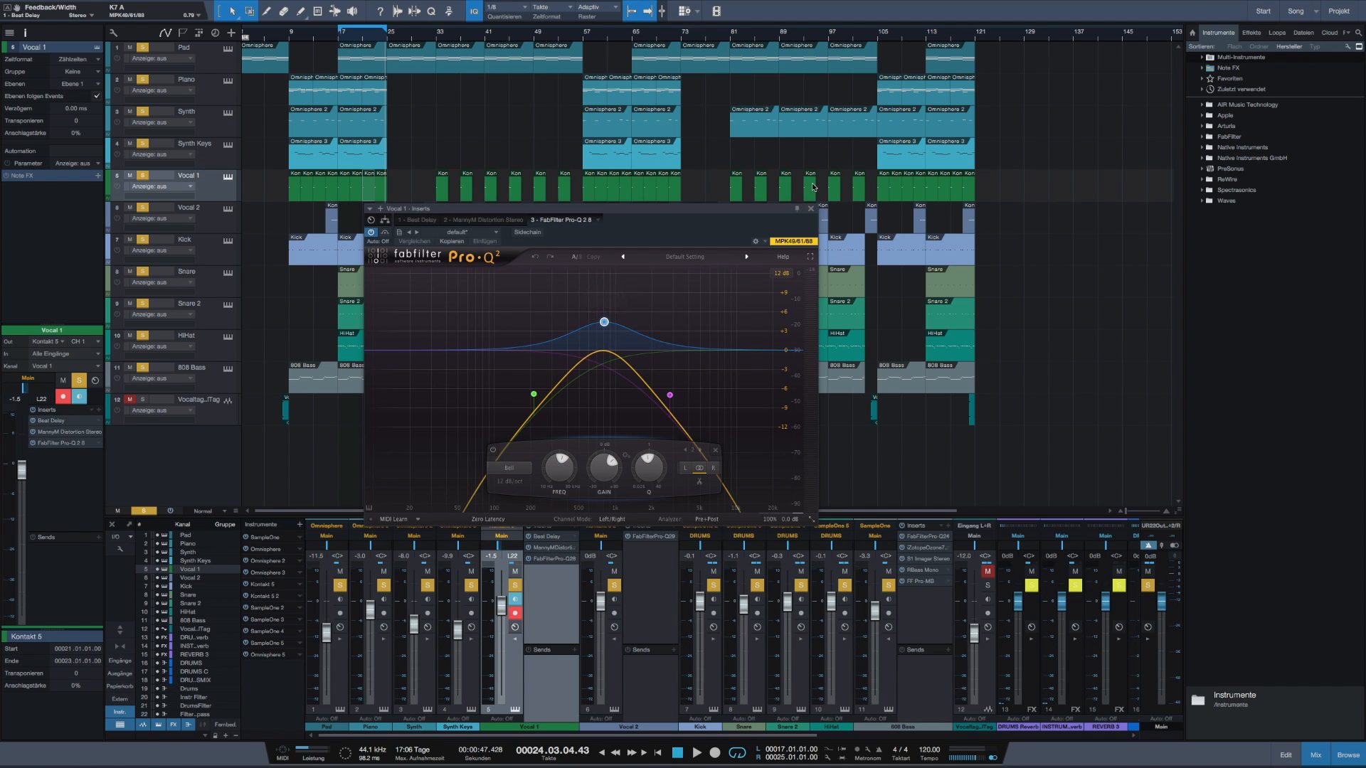
left_click(810, 210)
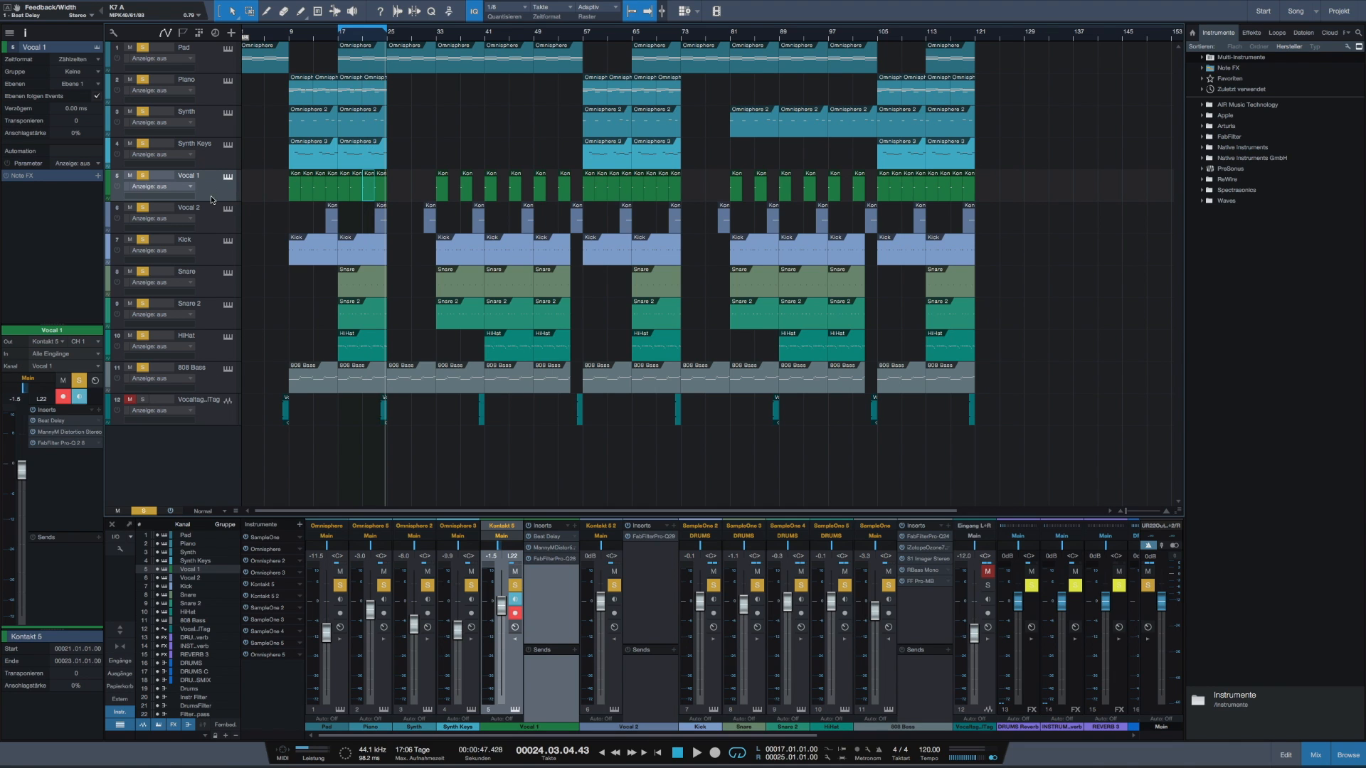
Select the Vocal 2 track, examine the low-cut and high-cut bands in its FabFilter Pro-Q 2, and close the equalizer.
left_click(219, 225)
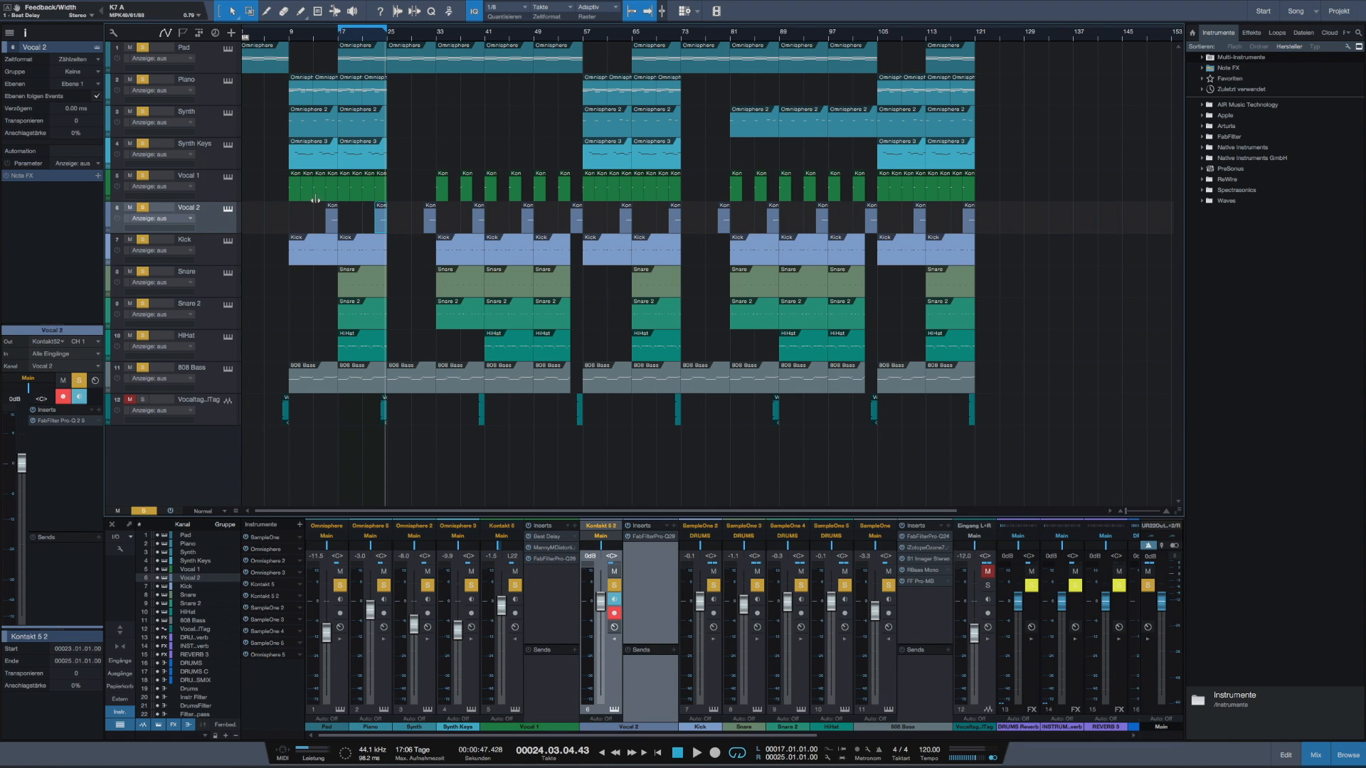
left_click(340, 38)
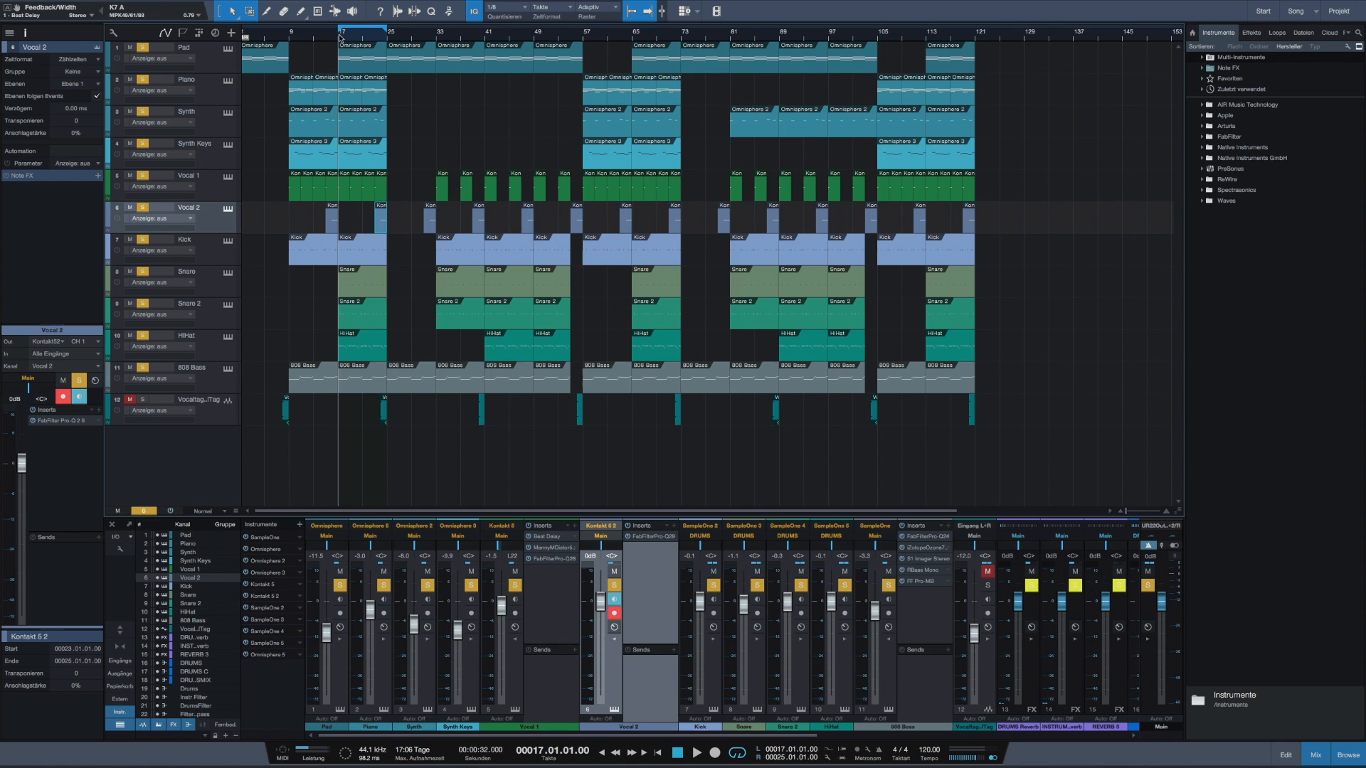
left_click(61, 421)
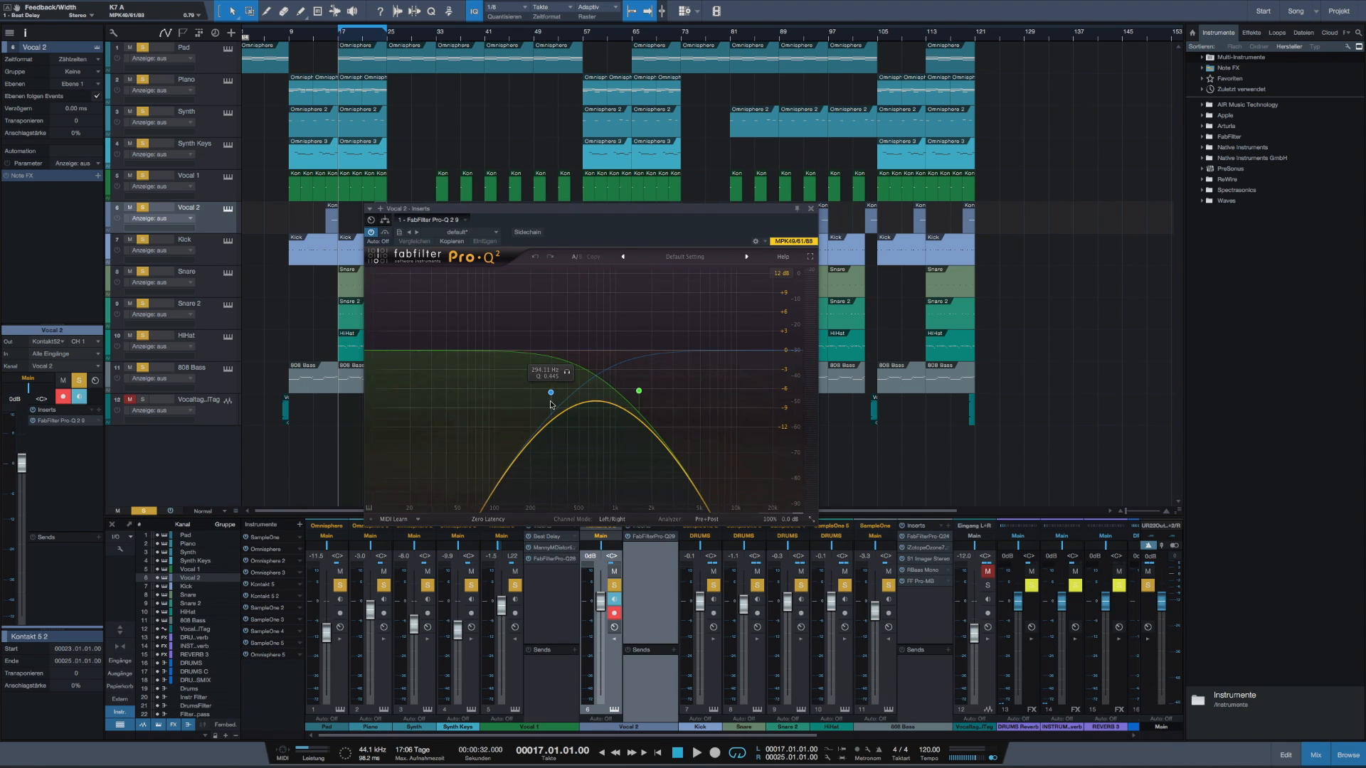
left_click(550, 392)
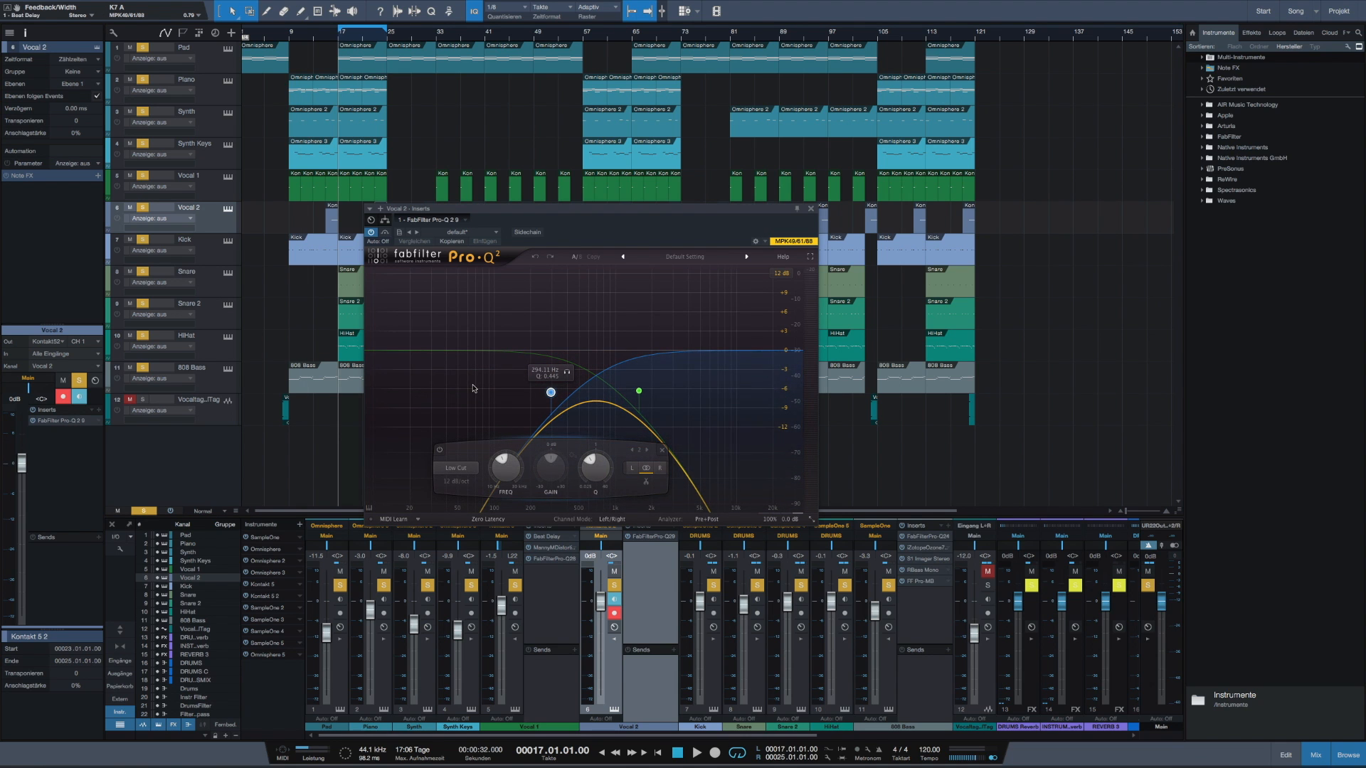
left_click(638, 390)
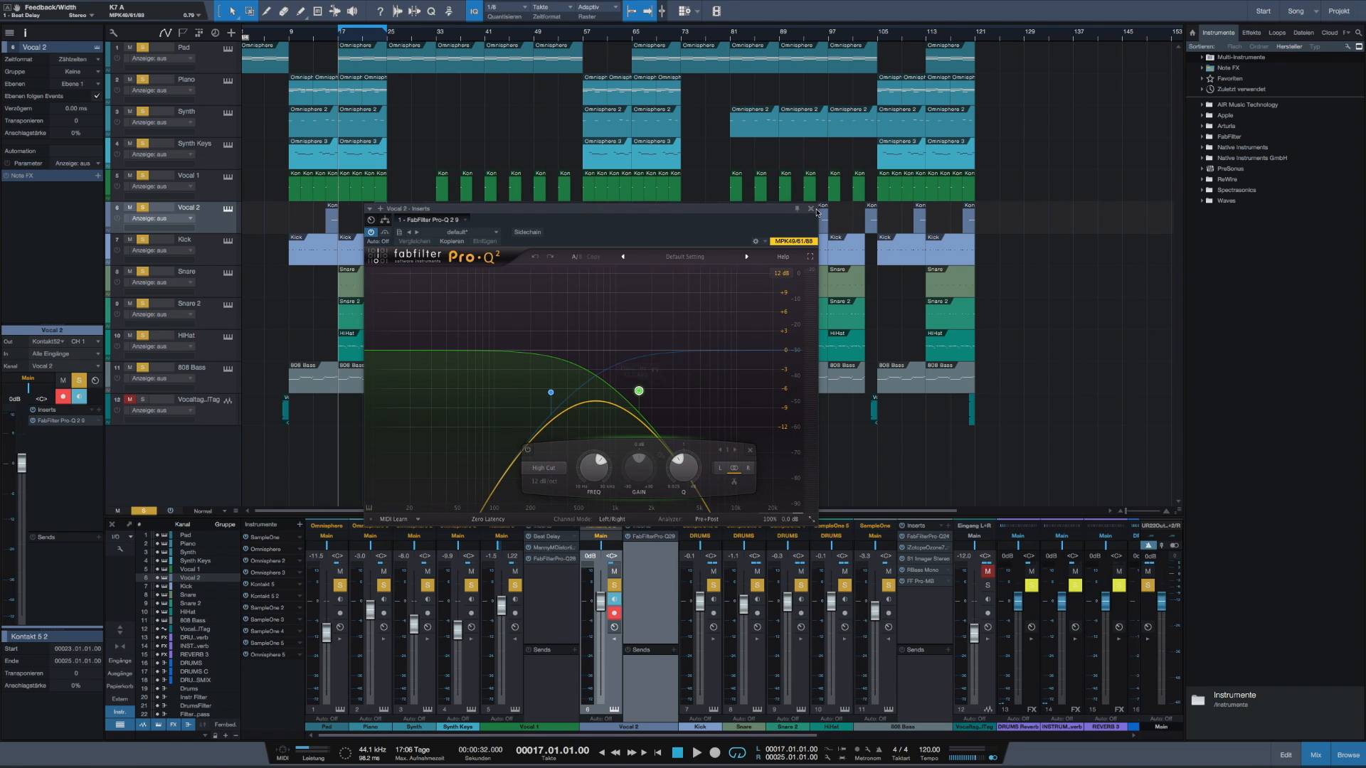
left_click(811, 209)
Play the loop from bar 17 to hear the Vocal 2 track, skip ahead toward the loop's end, and stop playback.
key("space")
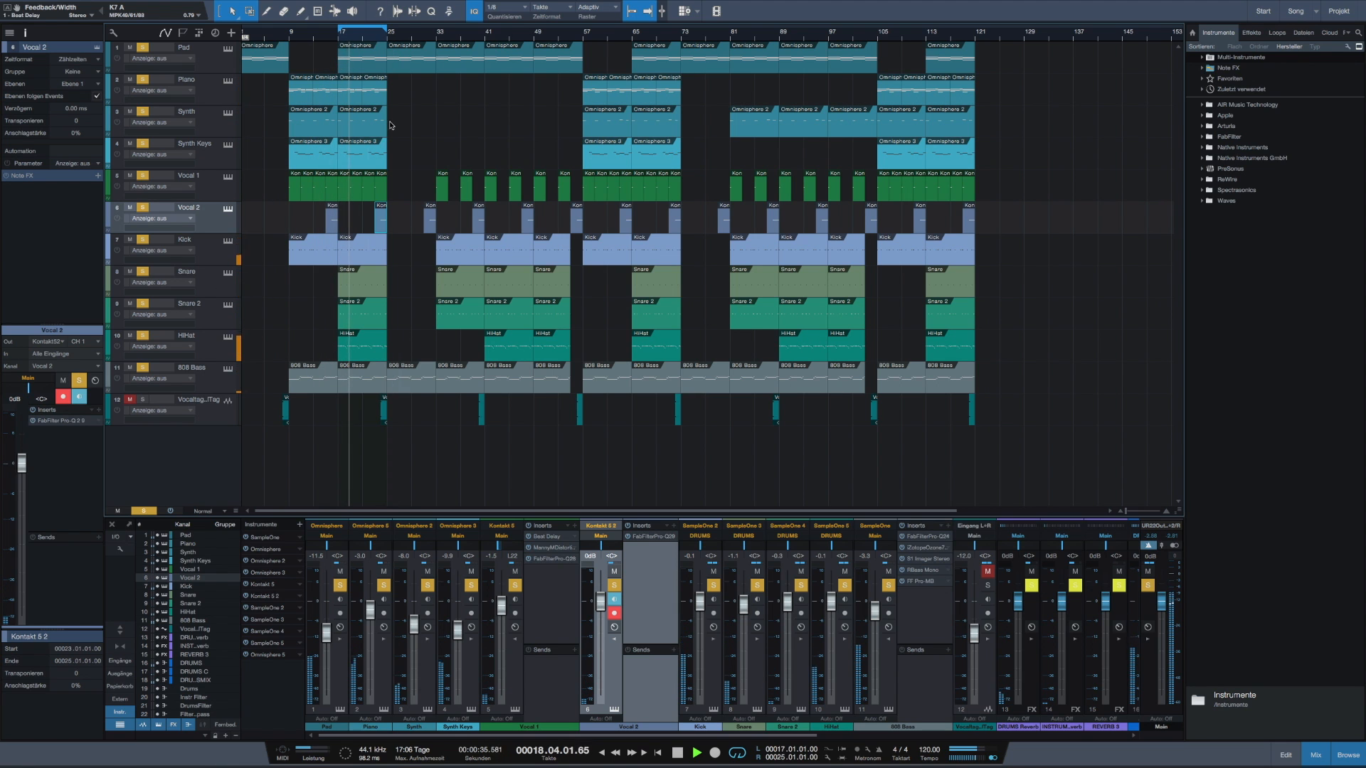
left_click(369, 37)
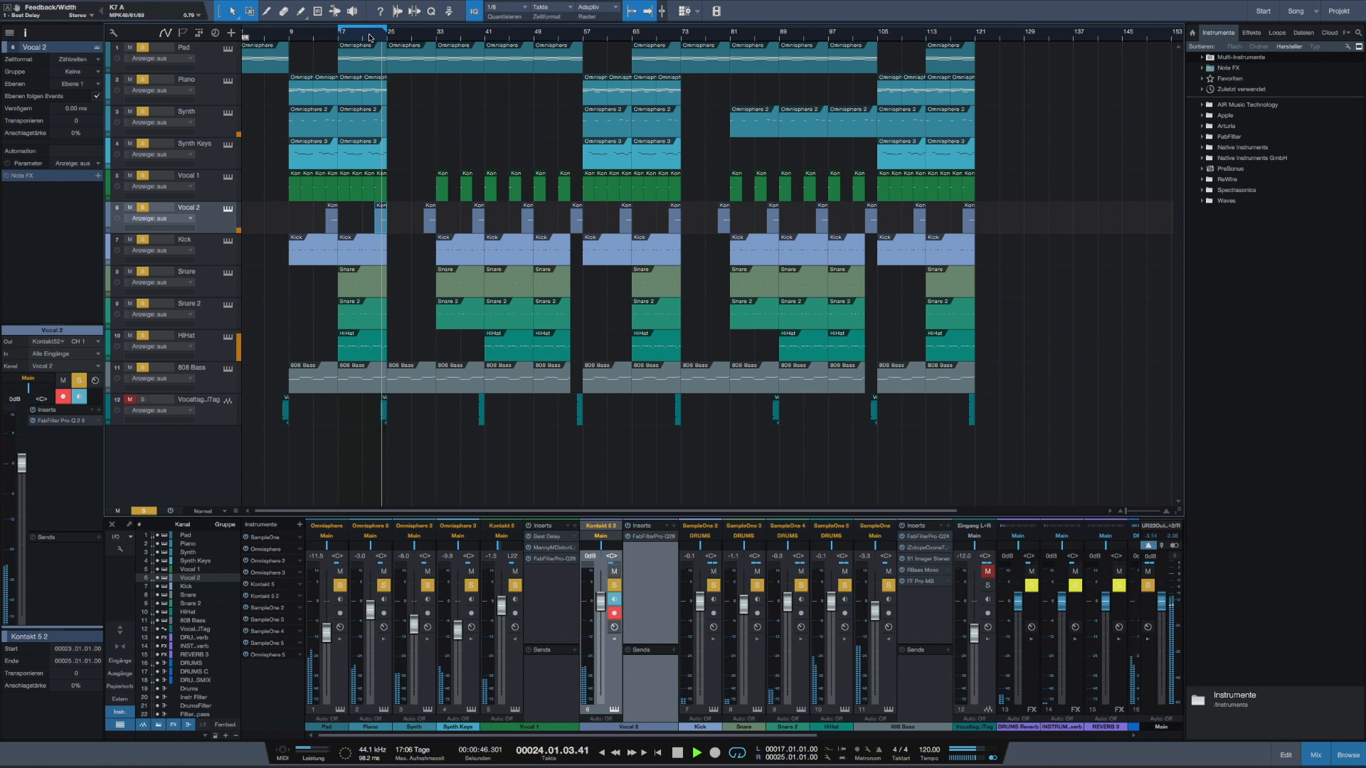
left_click(678, 752)
Select the Kick track and play the loop from bar 17 with its inserts bypassed and active for comparison.
left_click(207, 249)
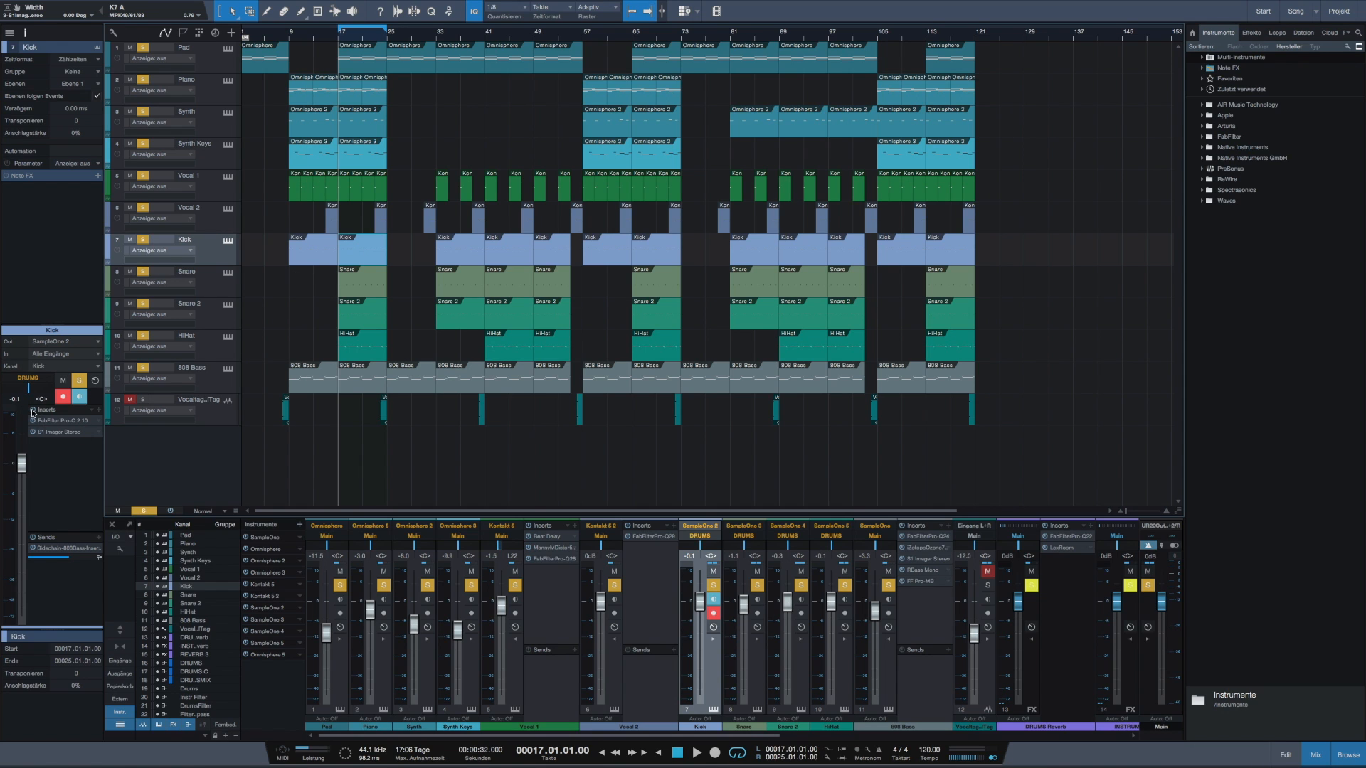
key("space")
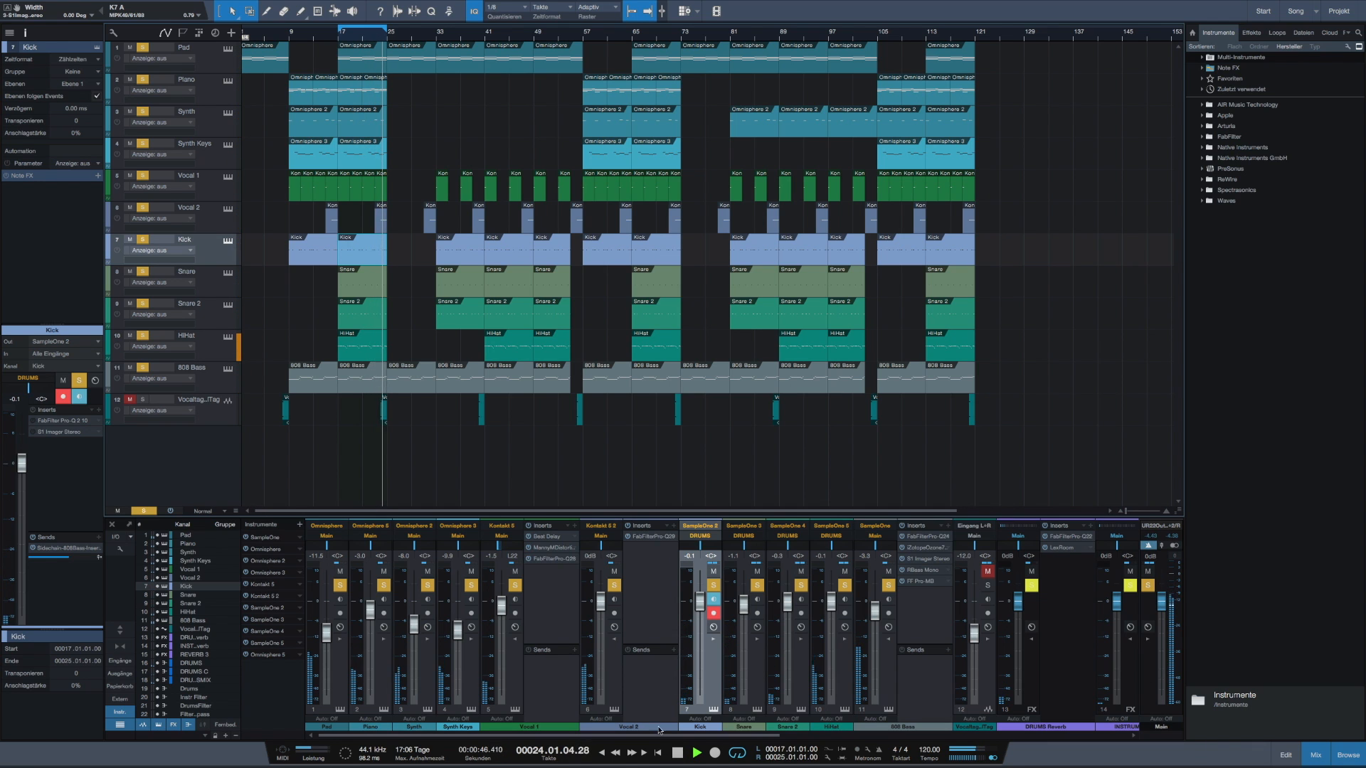
left_click(677, 753)
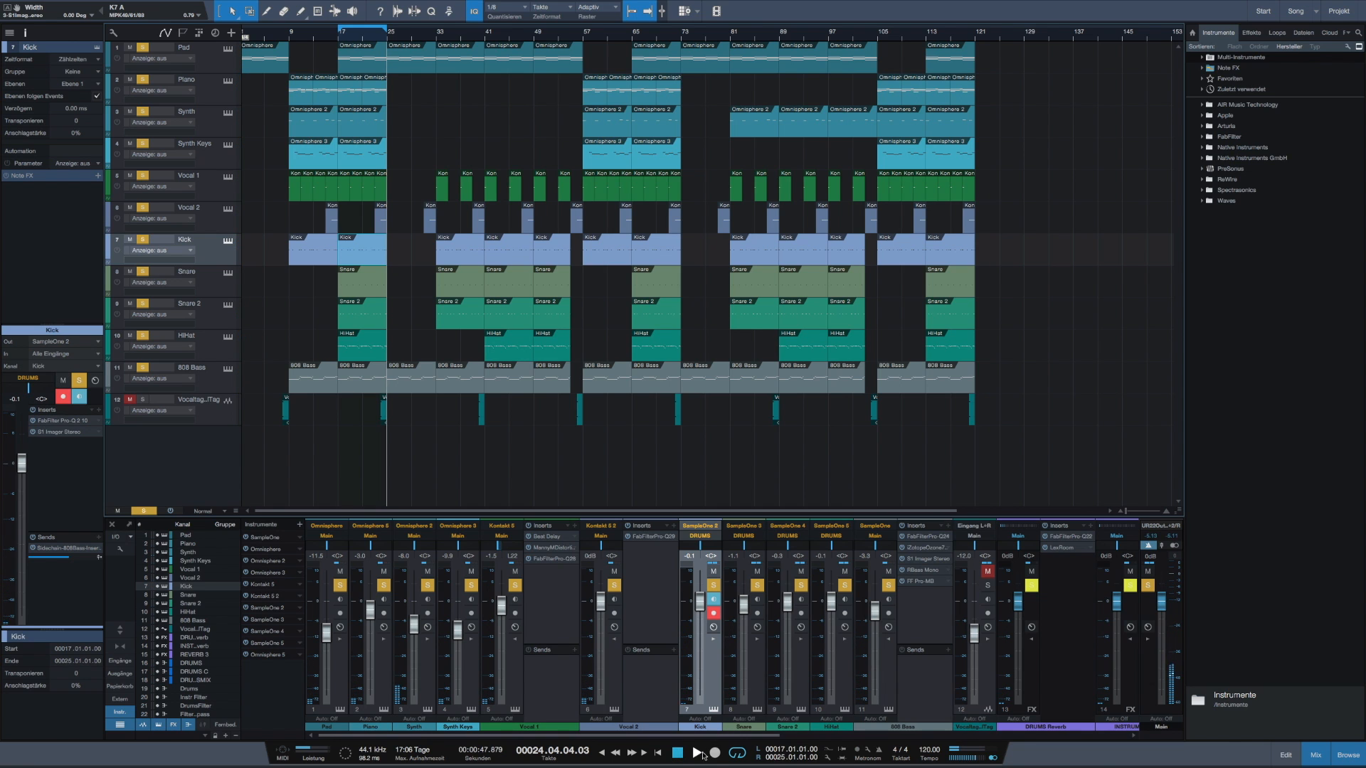
left_click(697, 753)
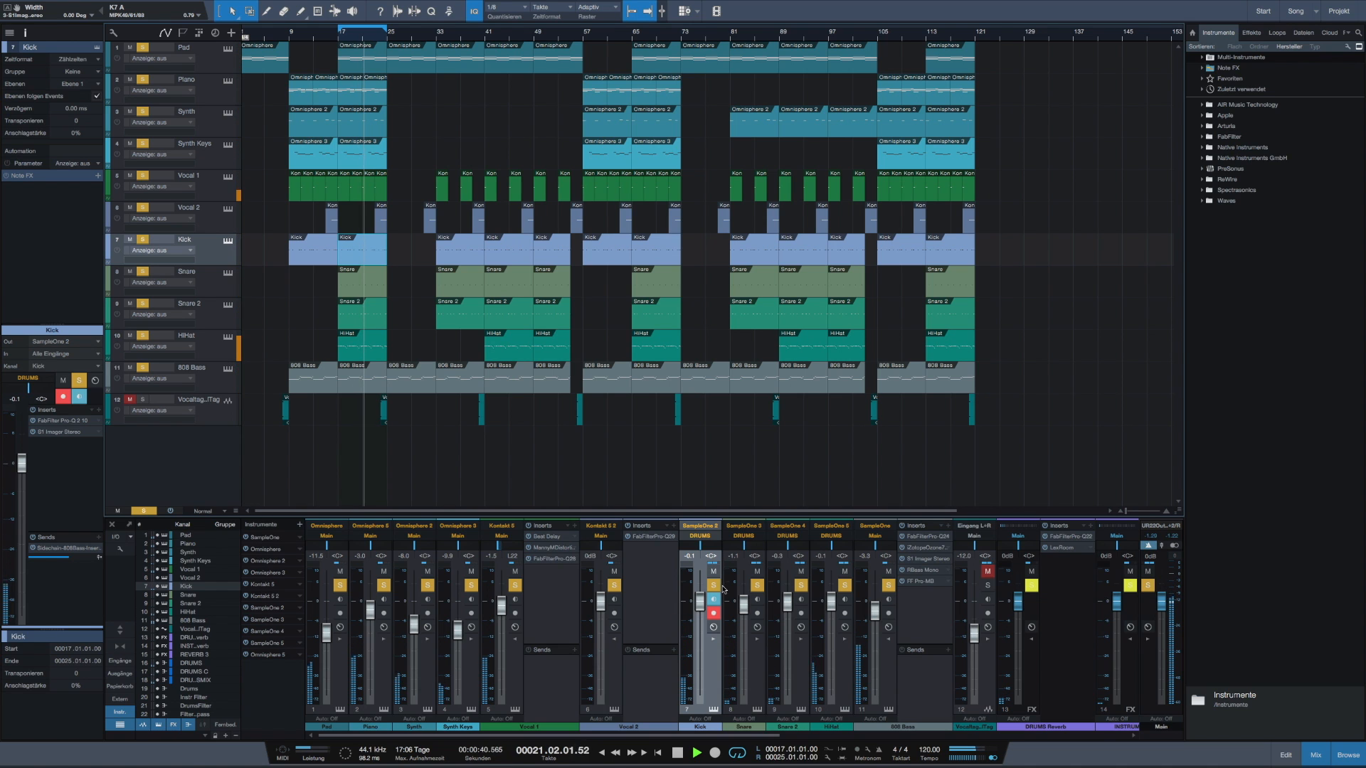
left_click(677, 752)
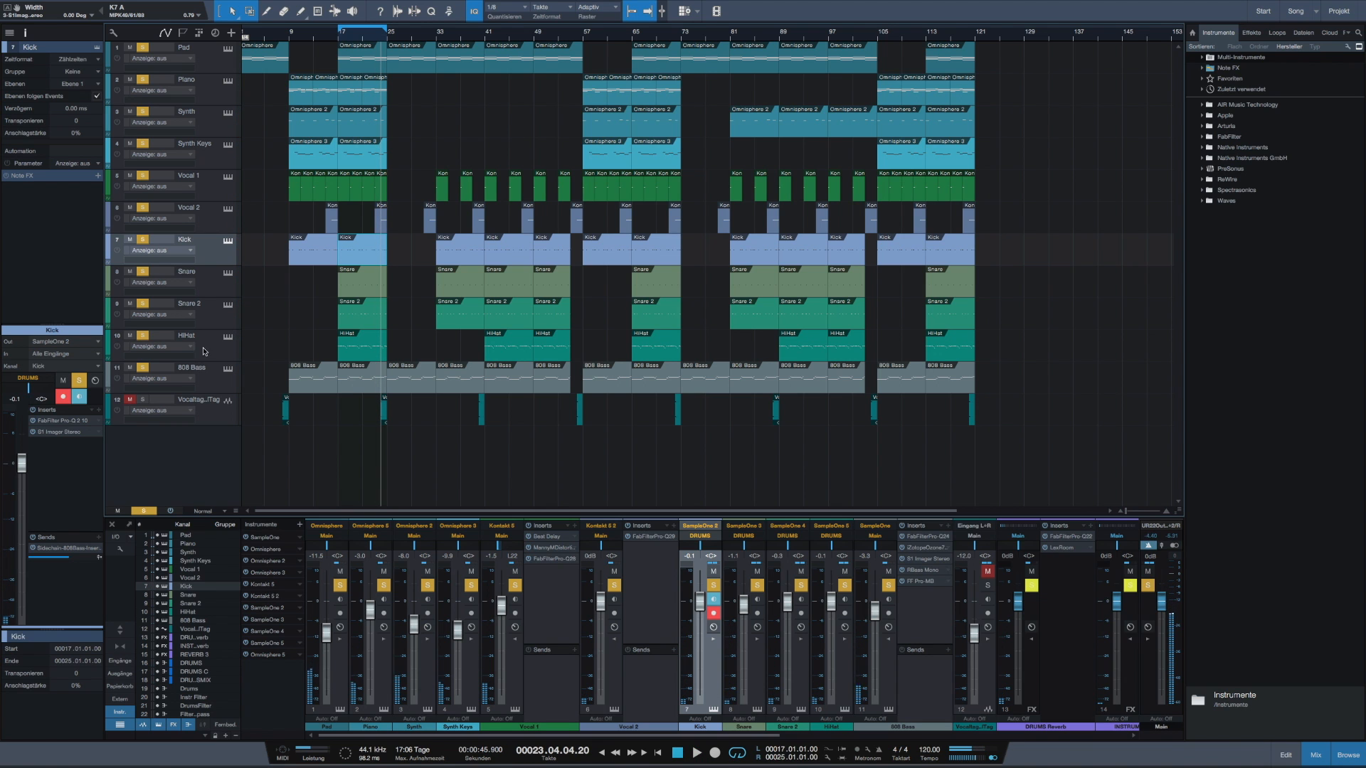
Open the Kick track's FabFilter Pro-Q 2 and examine its low-cut and high-cut bands.
left_click(64, 421)
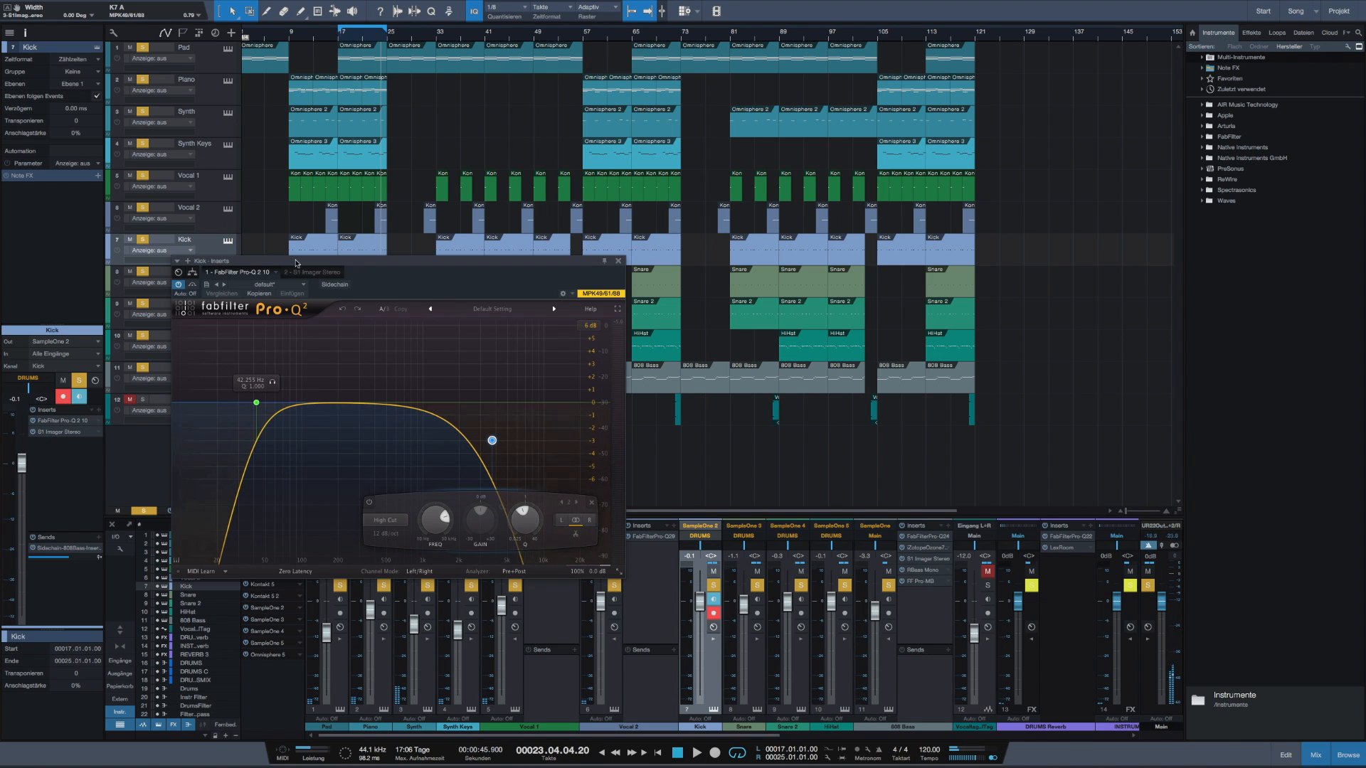
left_click_drag(304, 266, 487, 268)
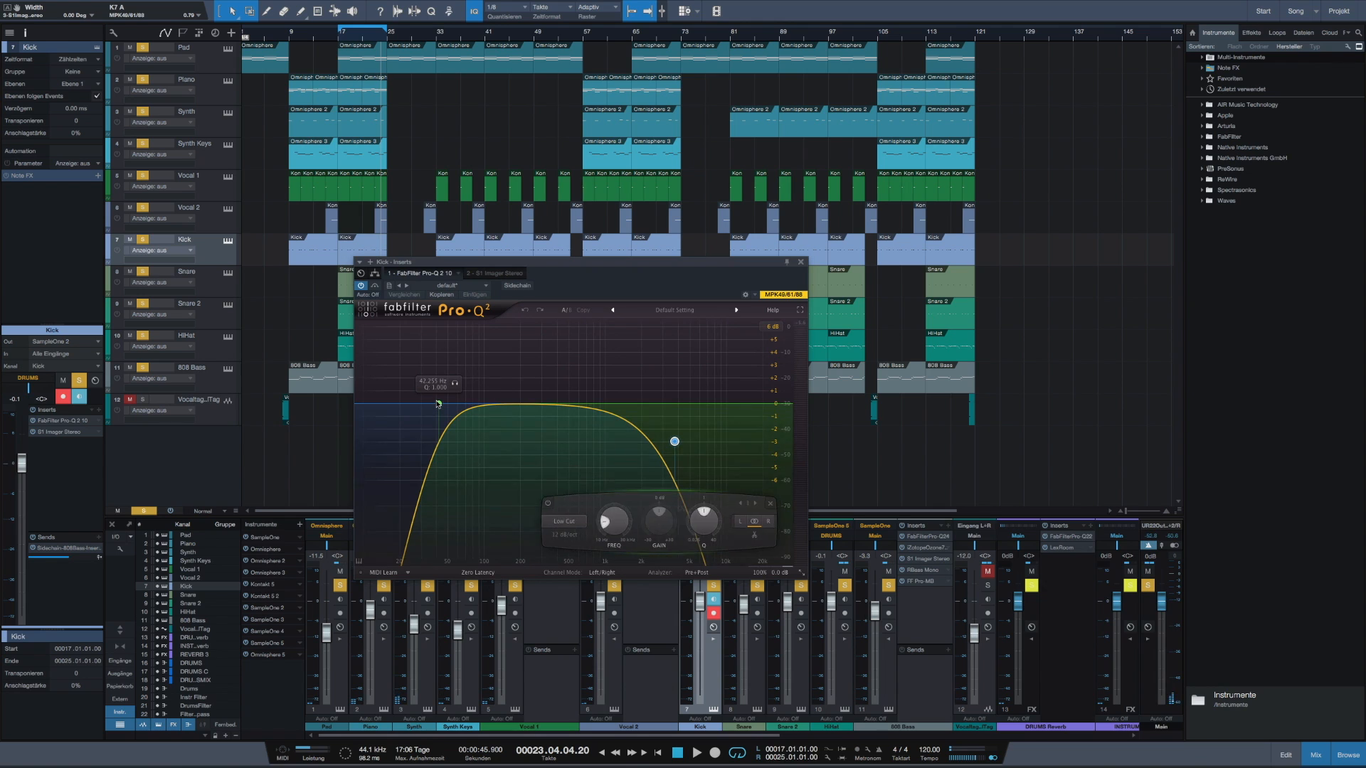
left_click(438, 403)
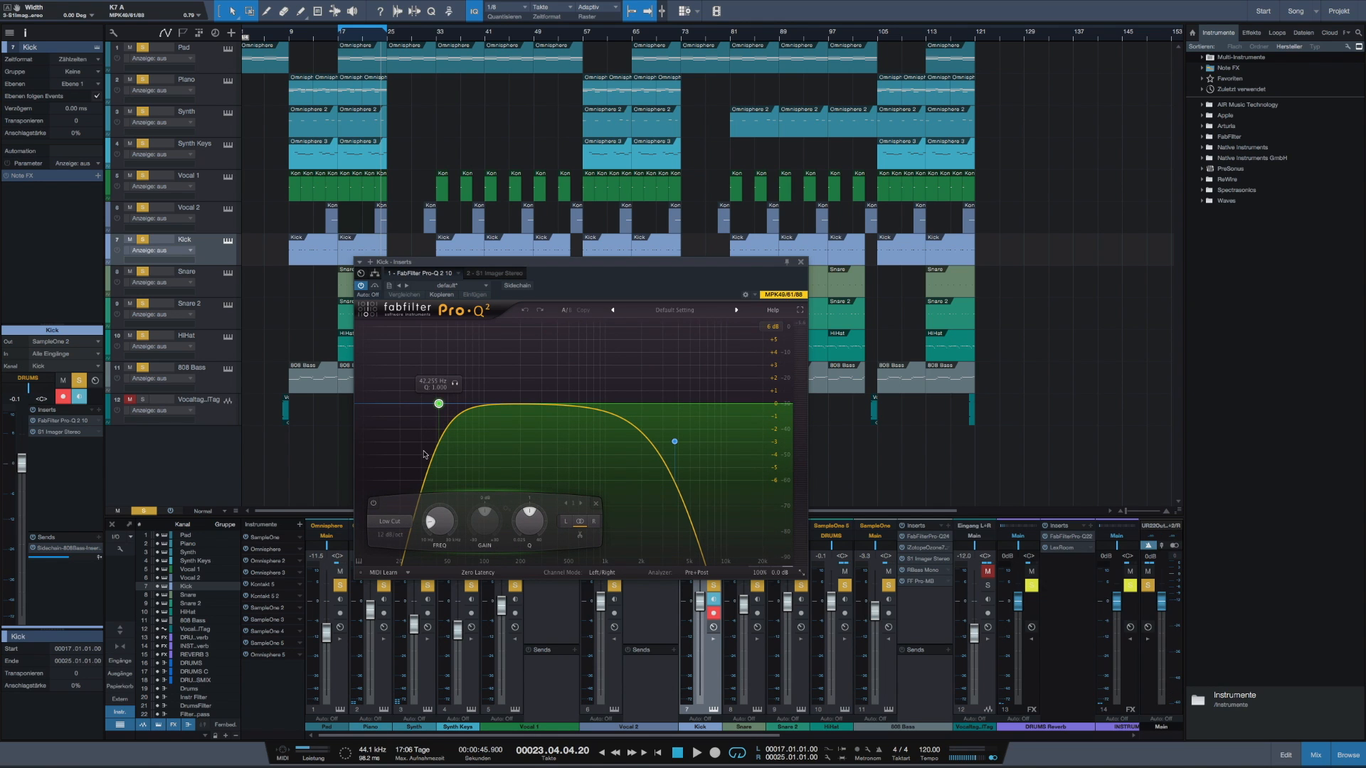
left_click(674, 441)
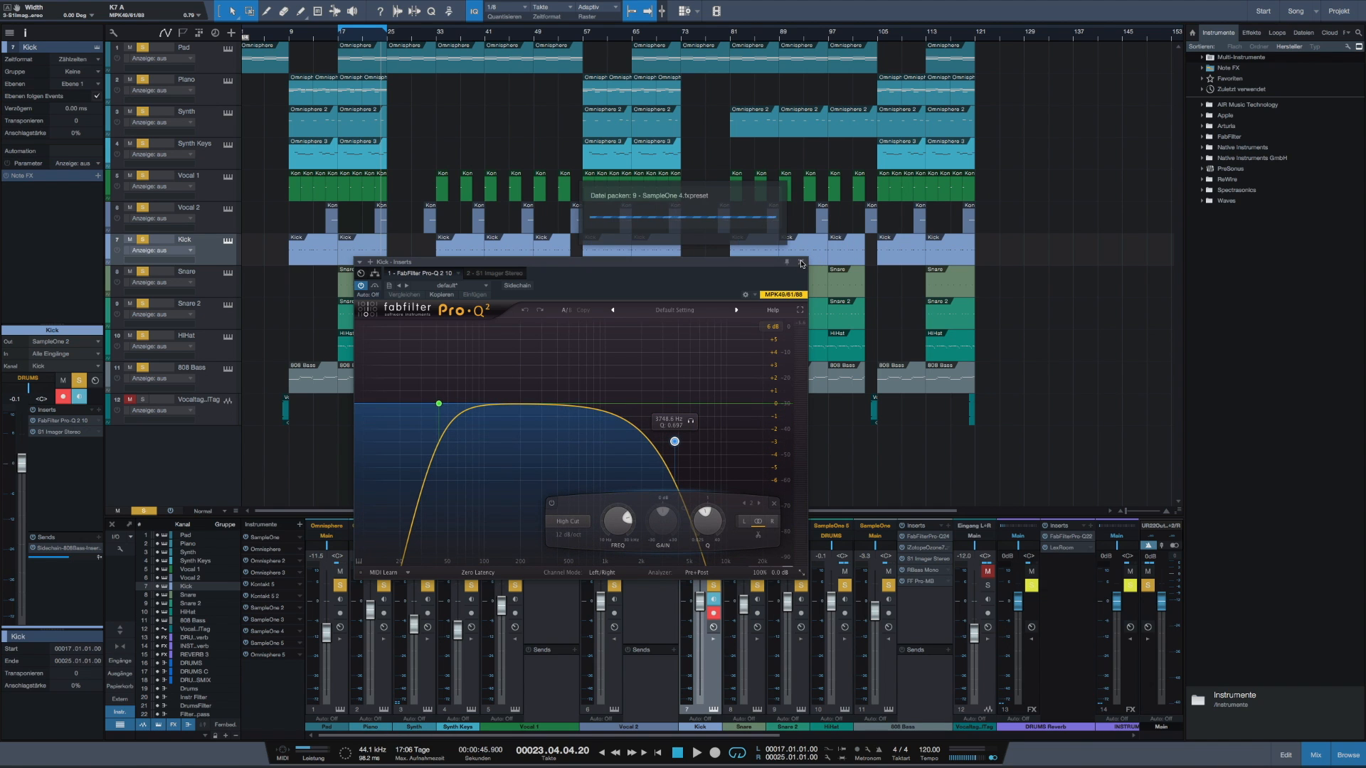
Open the Kick track's S1 Imager Stereo and examine its Width setting.
double_click(58, 431)
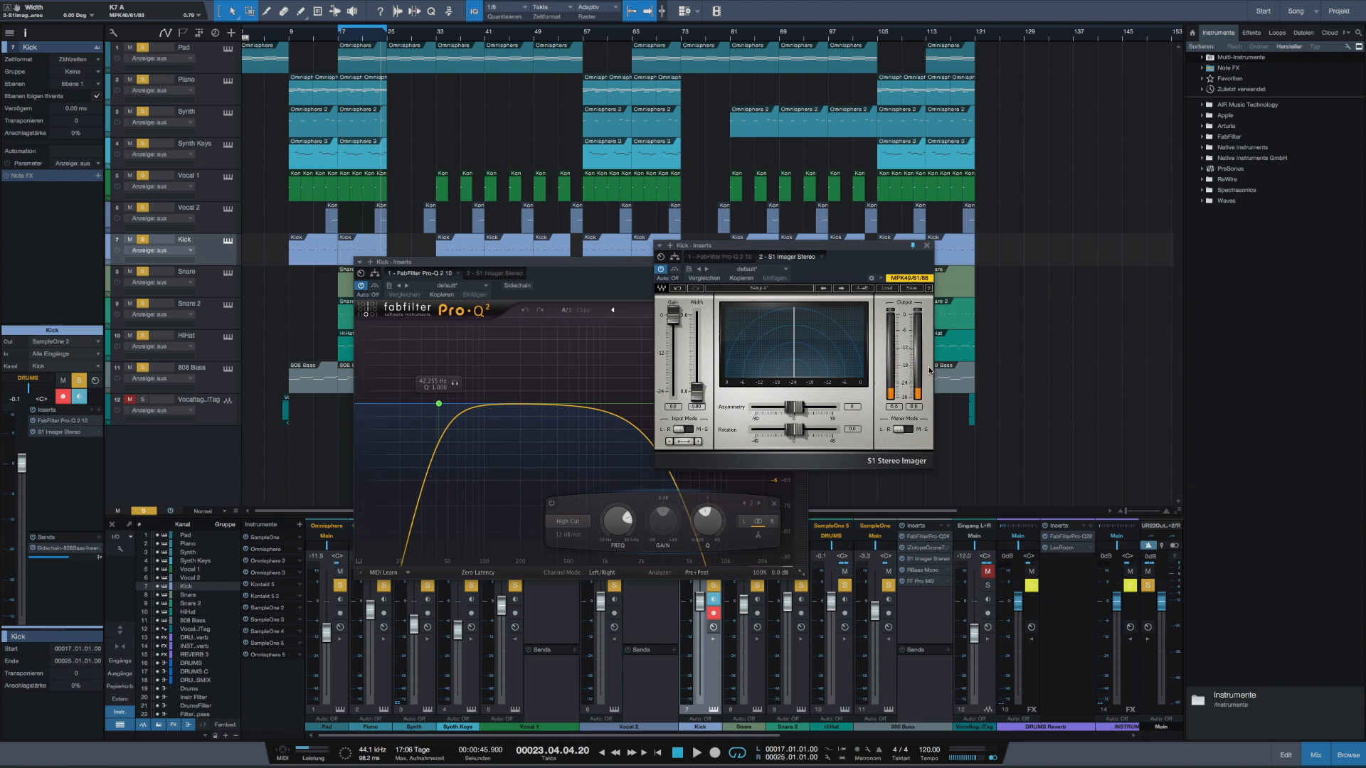
left_click_drag(798, 245, 870, 228)
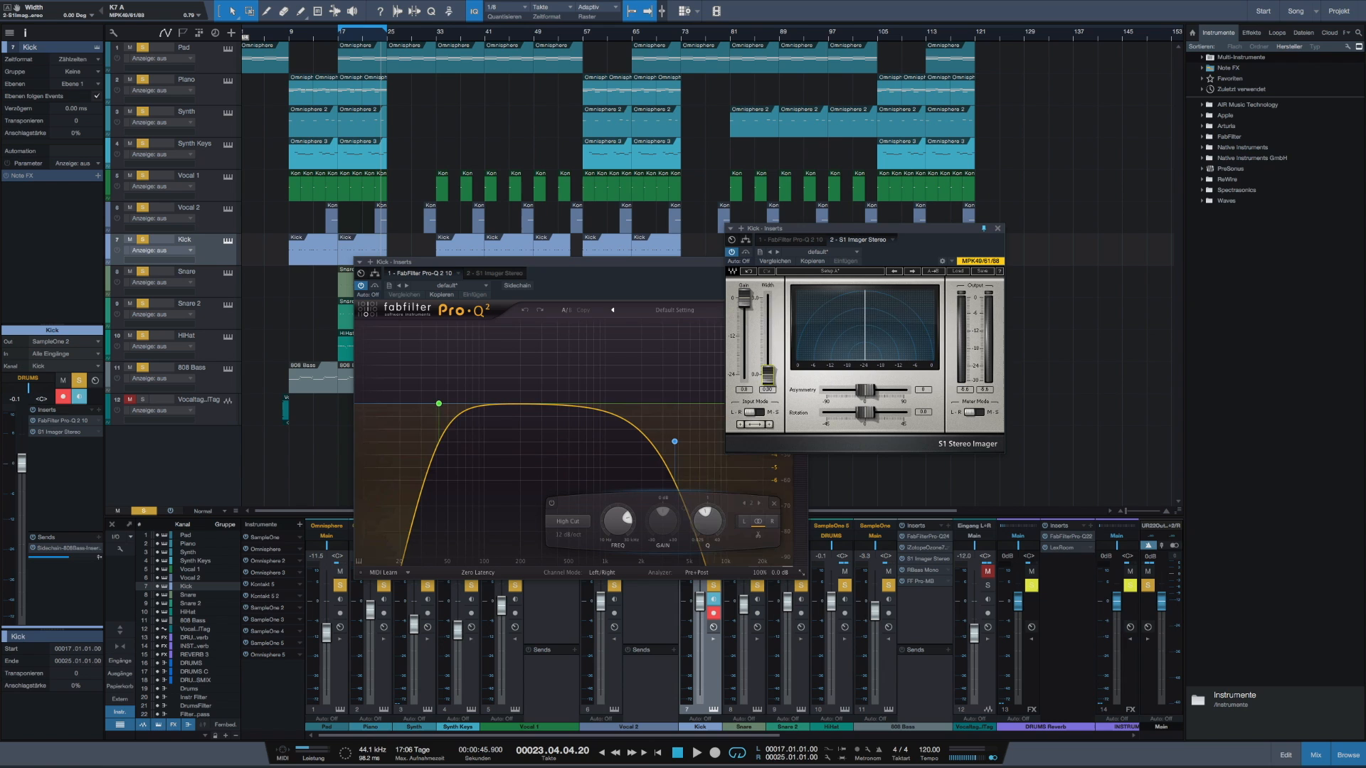
mouse_move(769, 379)
left_mouse_down()
mouse_move(768, 299)
mouse_move(767, 374)
left_mouse_up()
Select the Snare track and play the loop from bar 17 with its FabFilter Pro-Q 2 bypassed and active for comparison.
key("Down")
key("space")
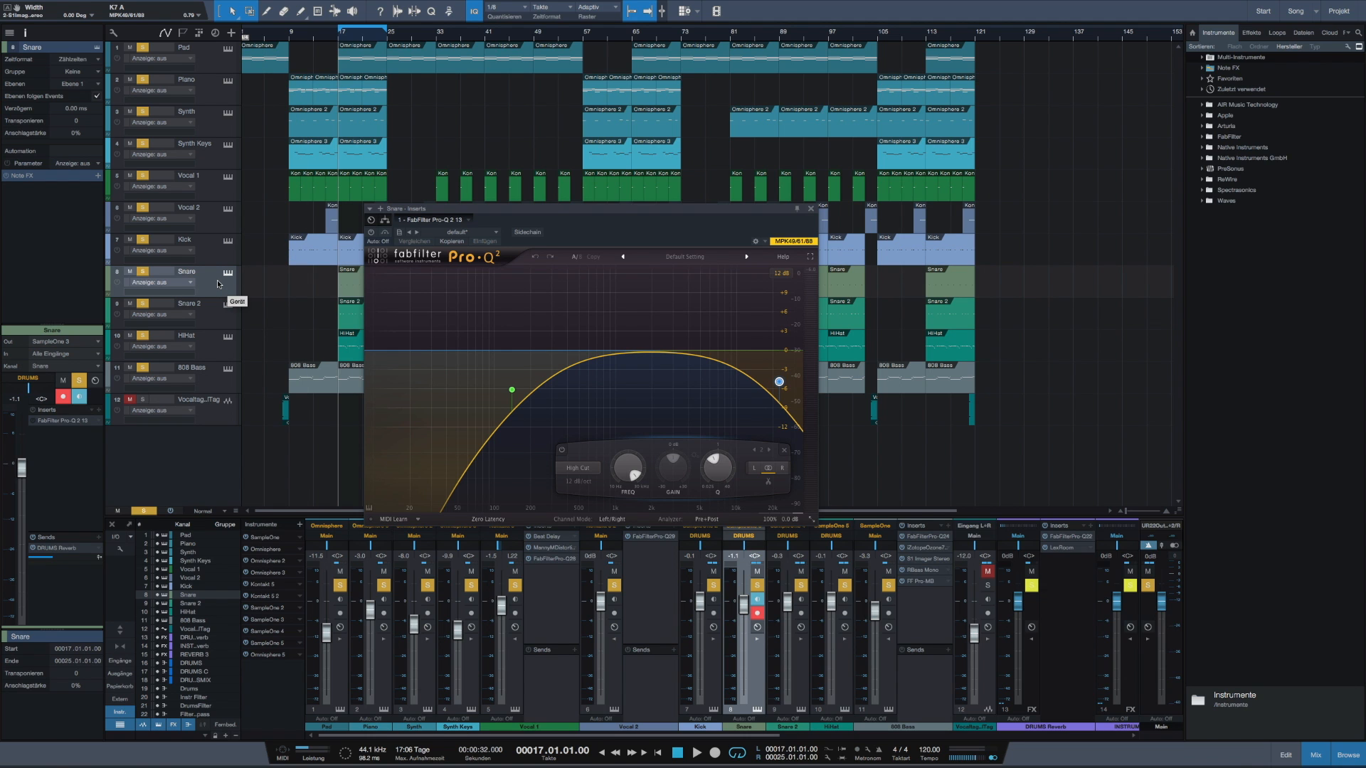
key("space")
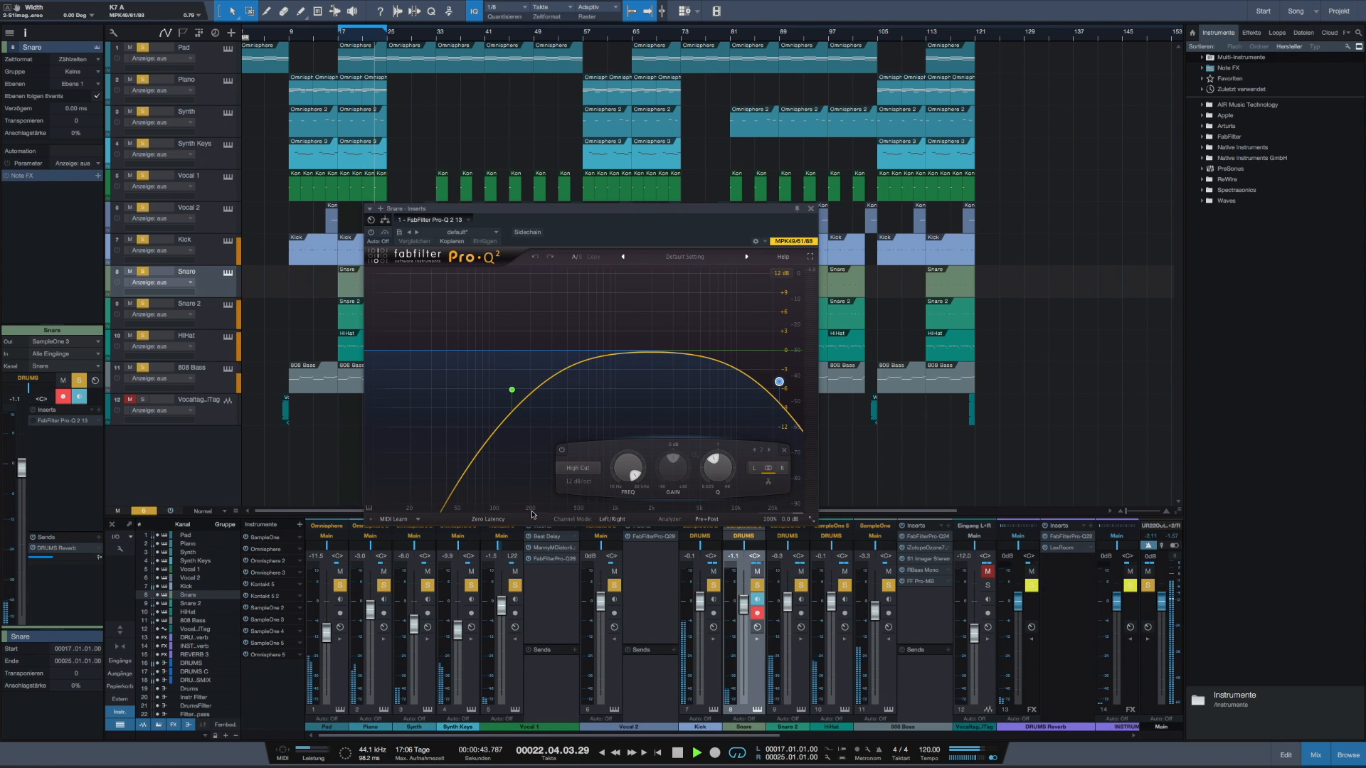
left_click(370, 232)
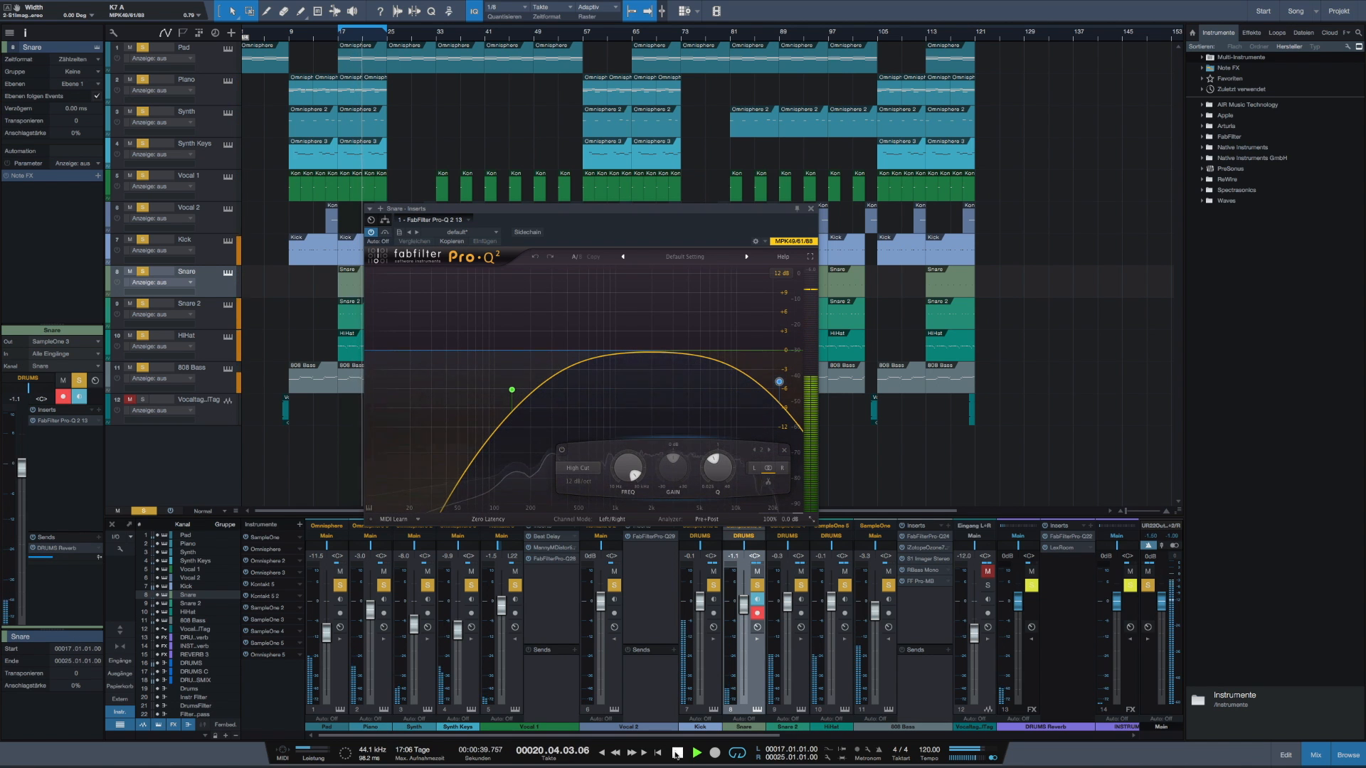
left_click(677, 754)
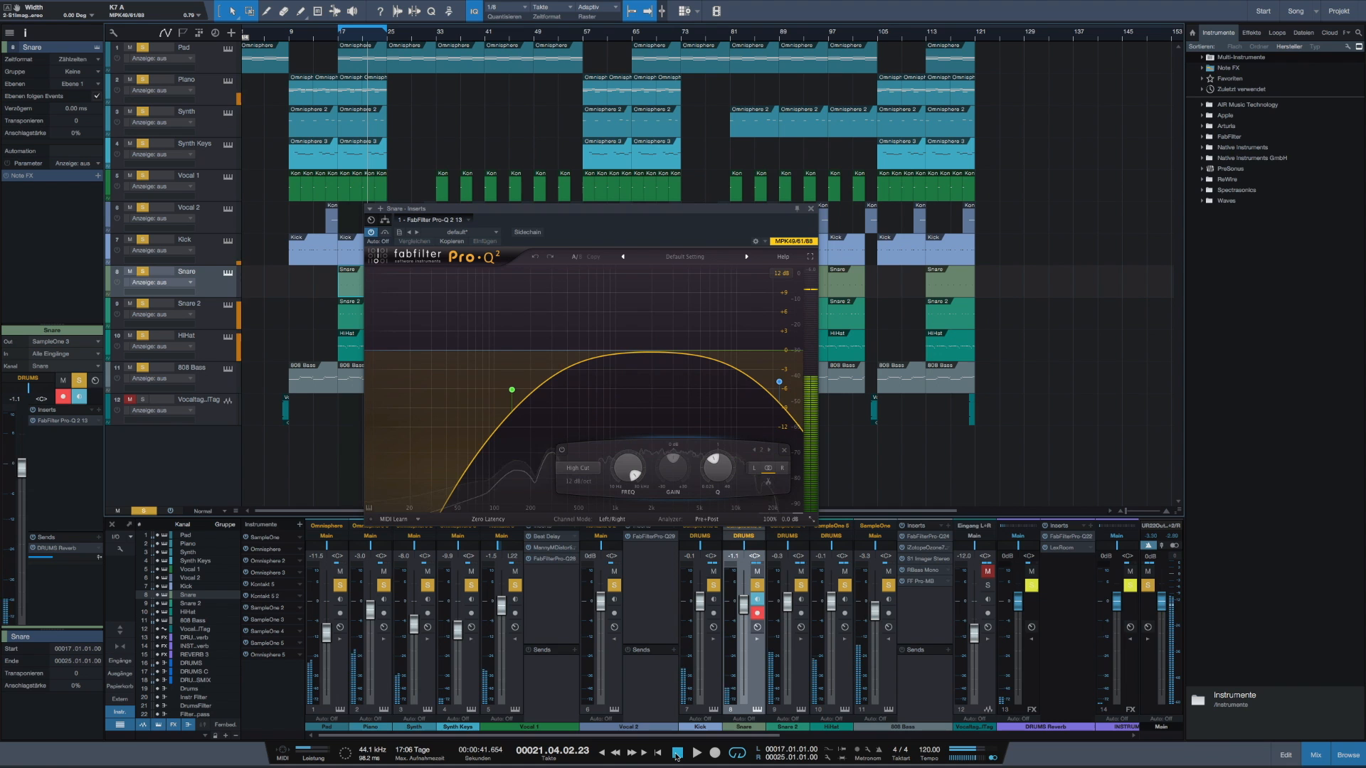
Open LexRoom on the DRUMS Reverb channel, examine its room reverb settings, and close the plug-in.
left_click(1062, 547)
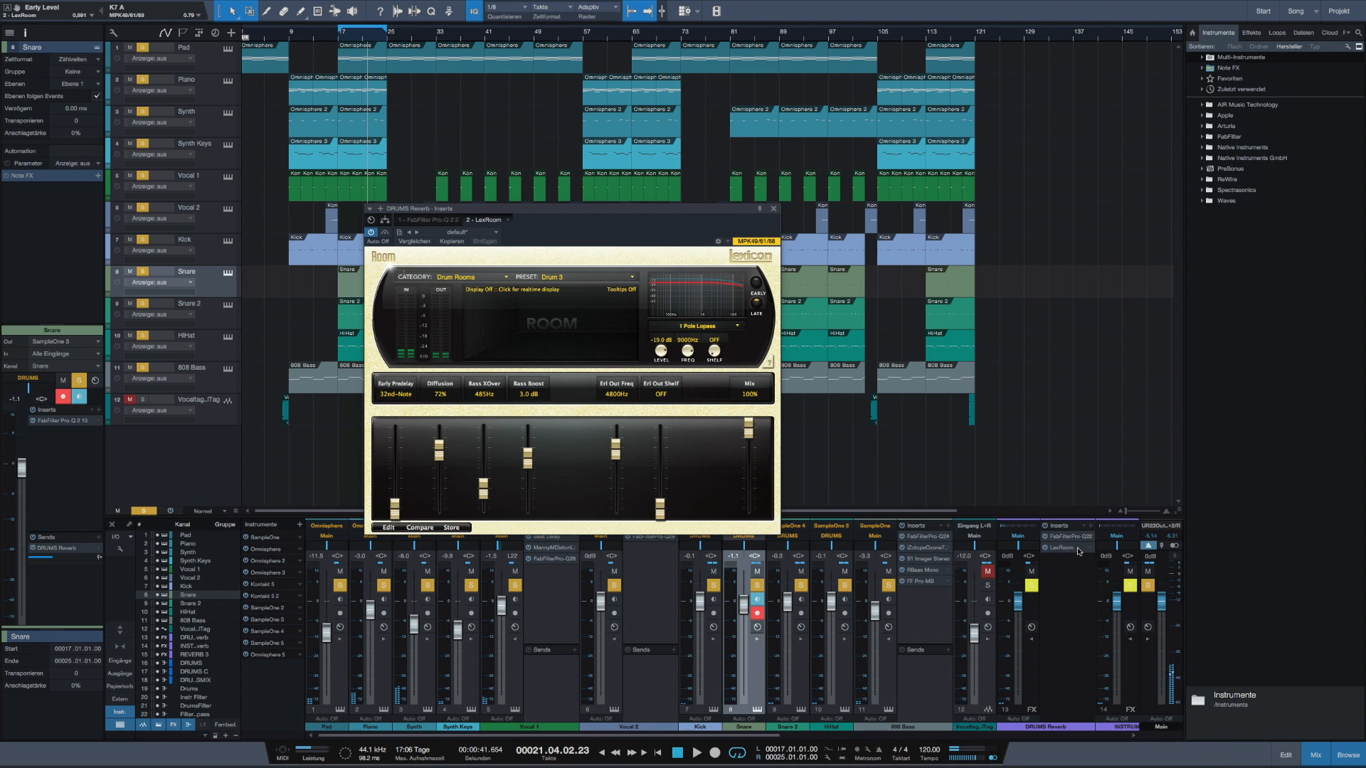
left_click_drag(543, 217, 725, 233)
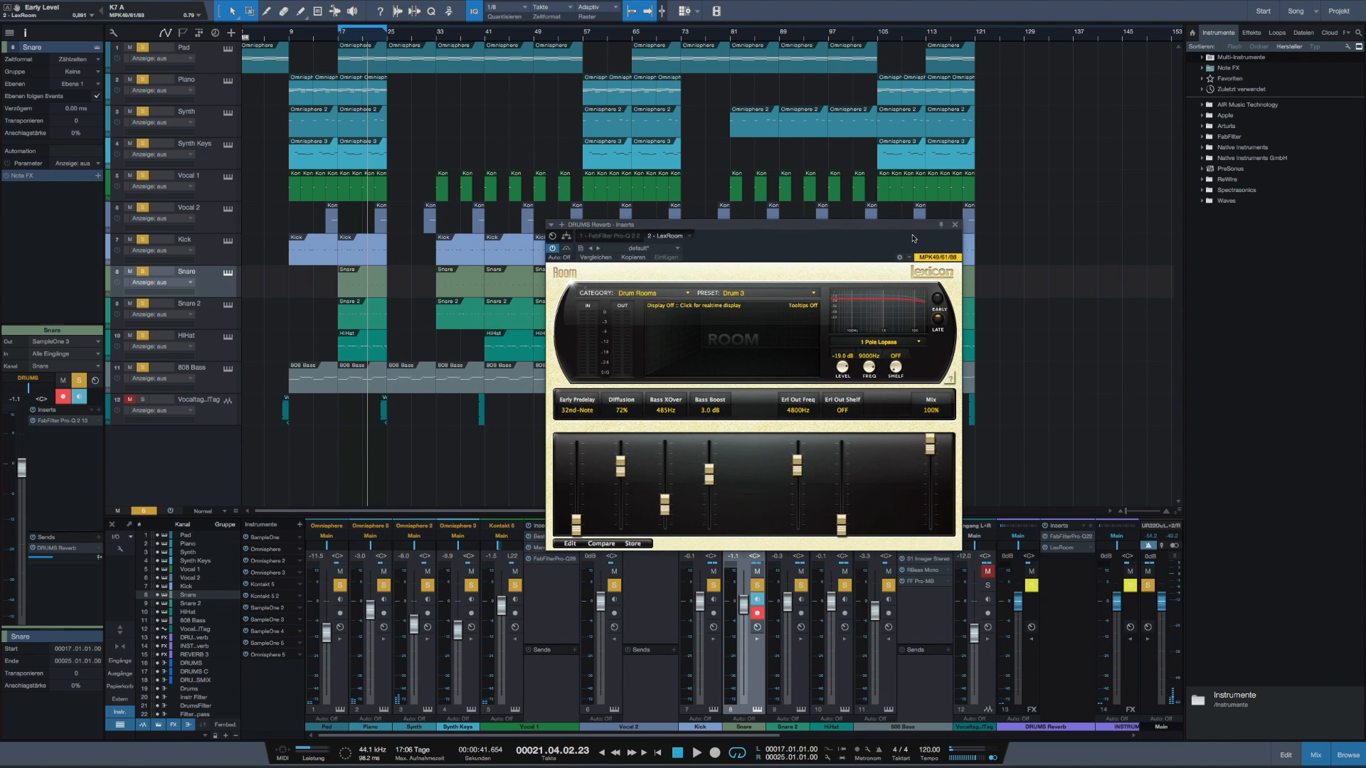
left_click(954, 224)
Select the Snare 2 track, review its FabFilter Pro-Q 2 curve, and play the loop from bar 17 to hear it.
key("Down")
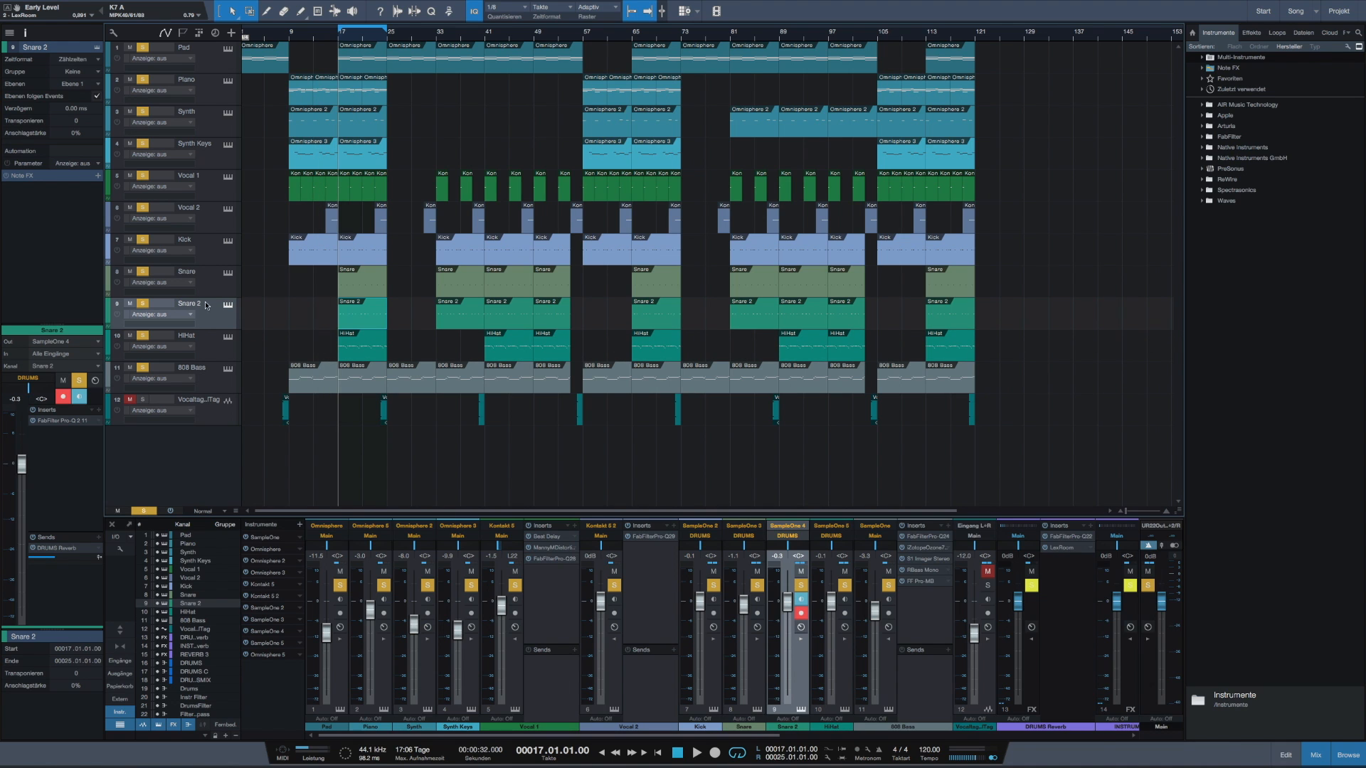
left_click(64, 420)
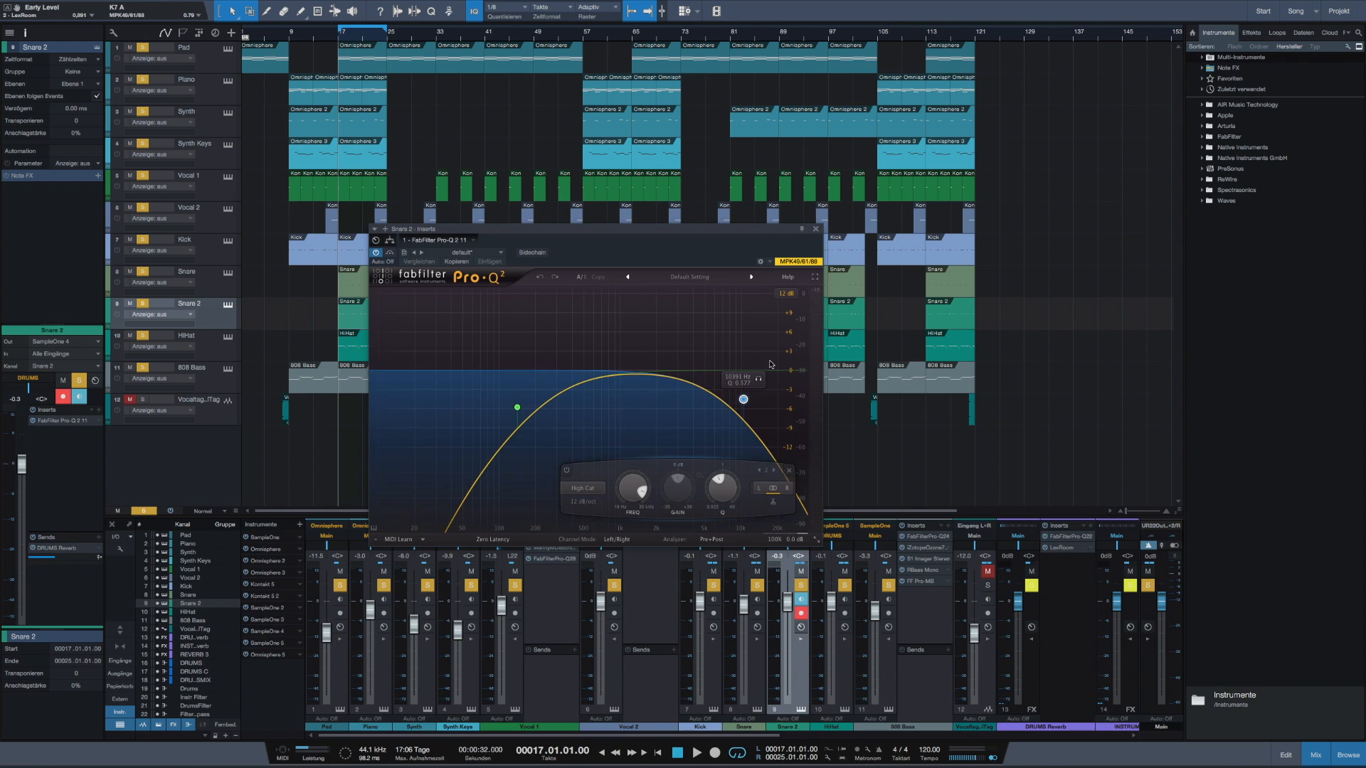
left_click(815, 228)
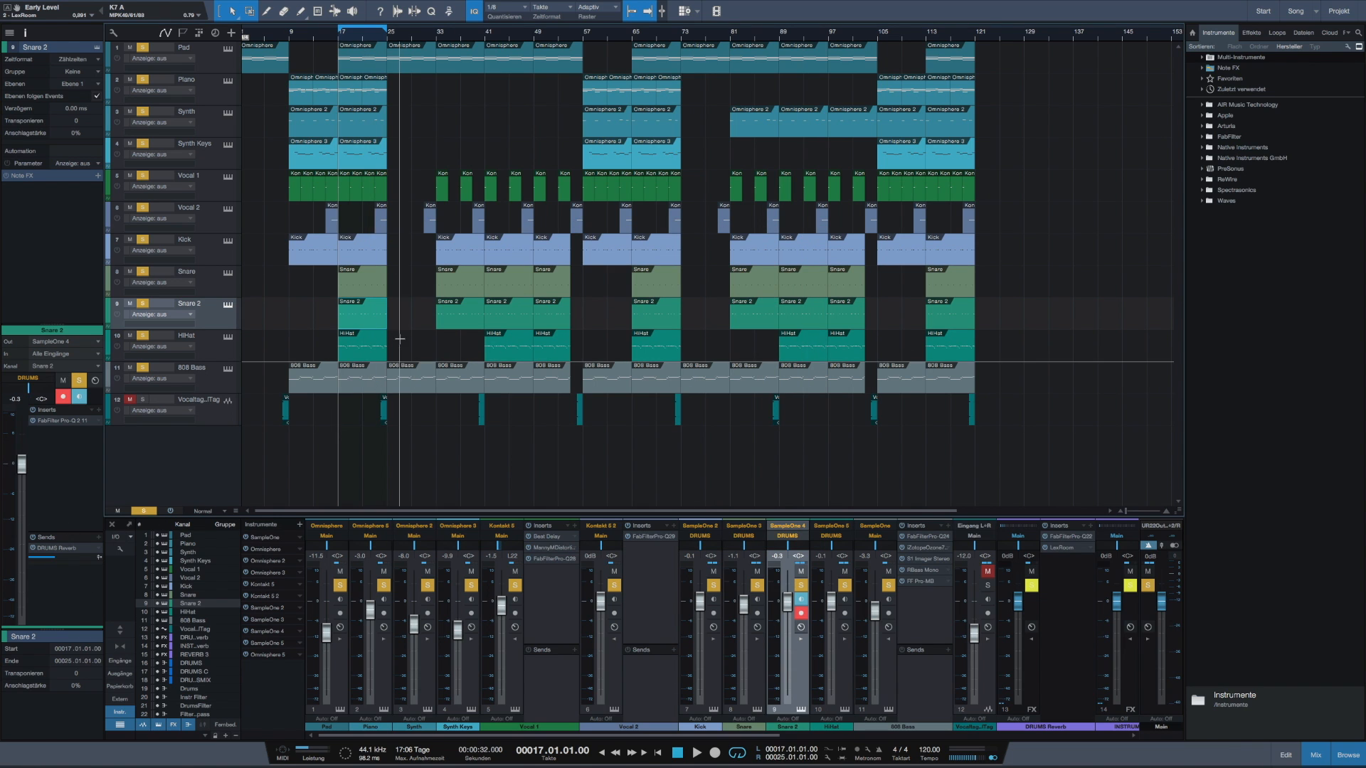
left_click(696, 753)
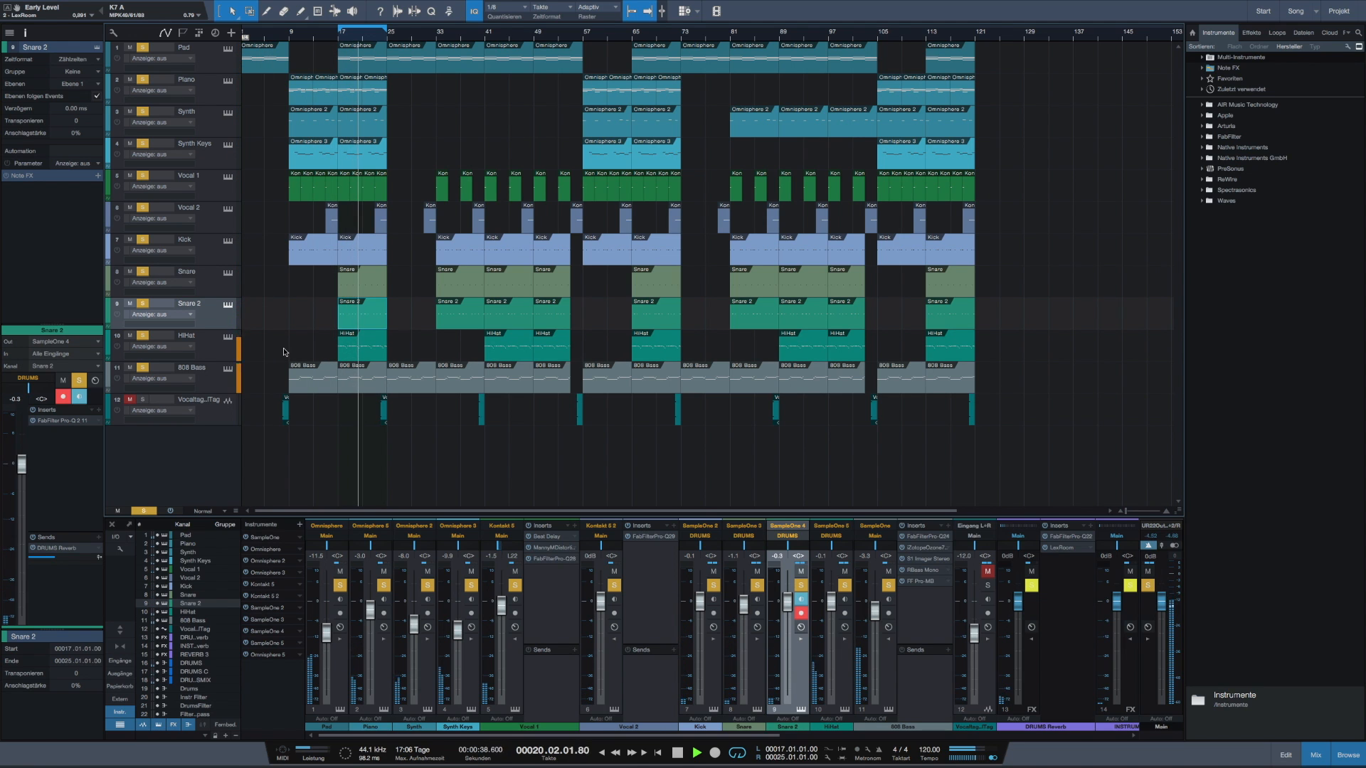
left_click(676, 754)
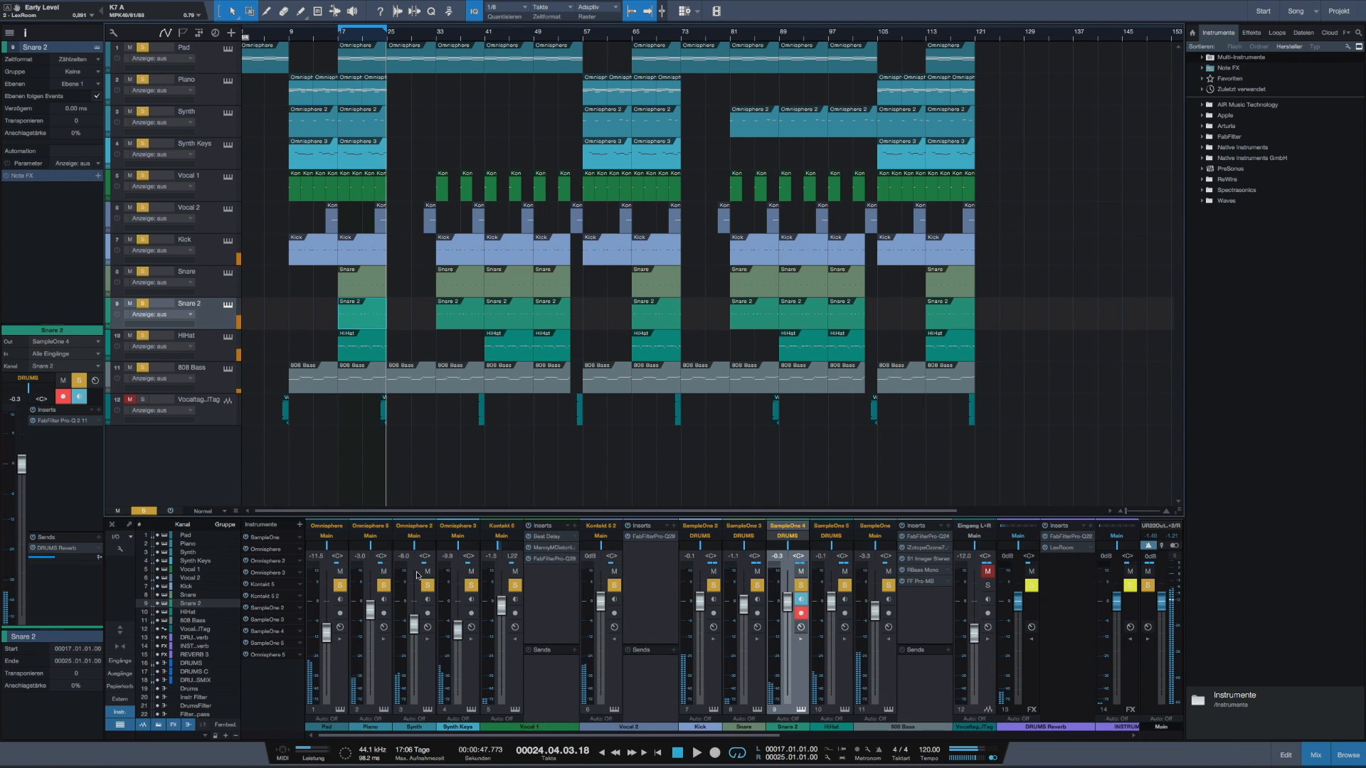
Select the HiHat track, examine the low-cut and high-cut bands in its FabFilter Pro-Q 2, and close the equalizer.
left_click(228, 354)
left_click(74, 421)
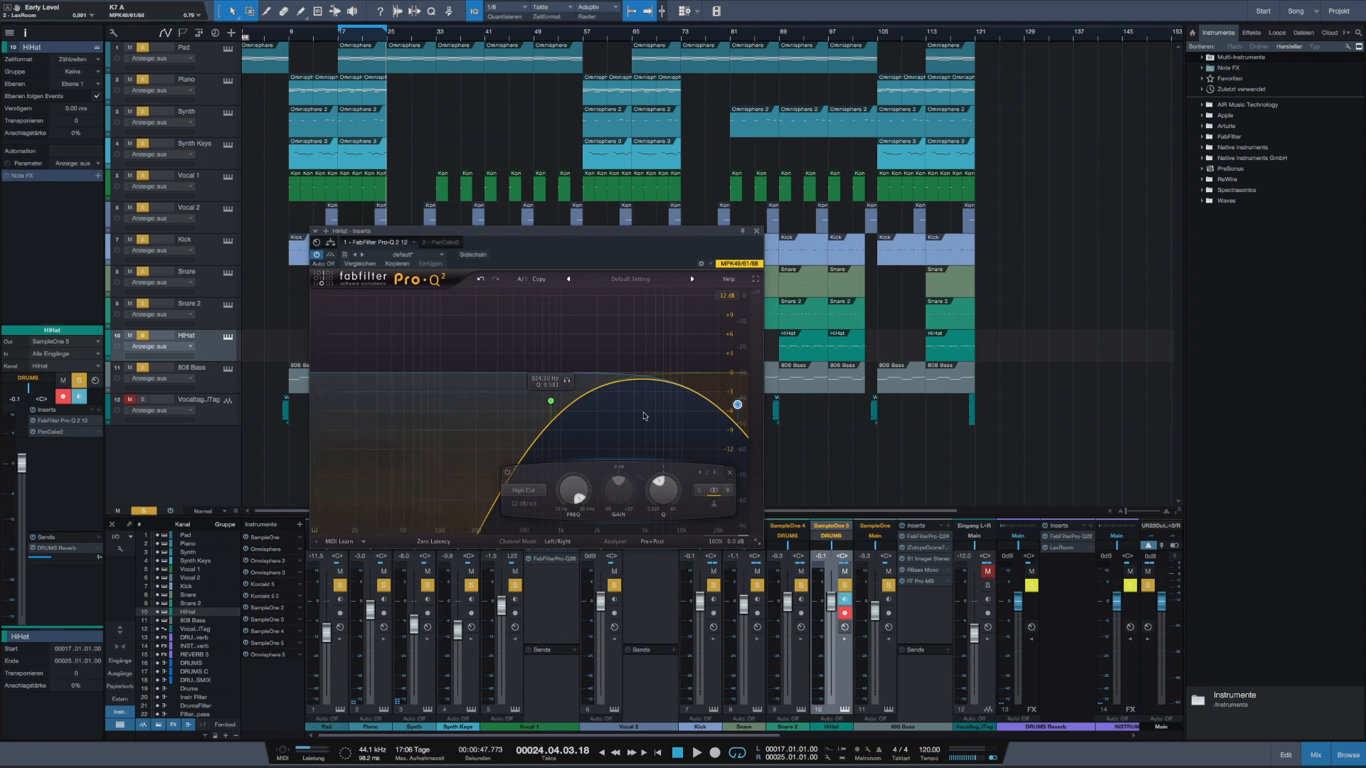
left_click(550, 403)
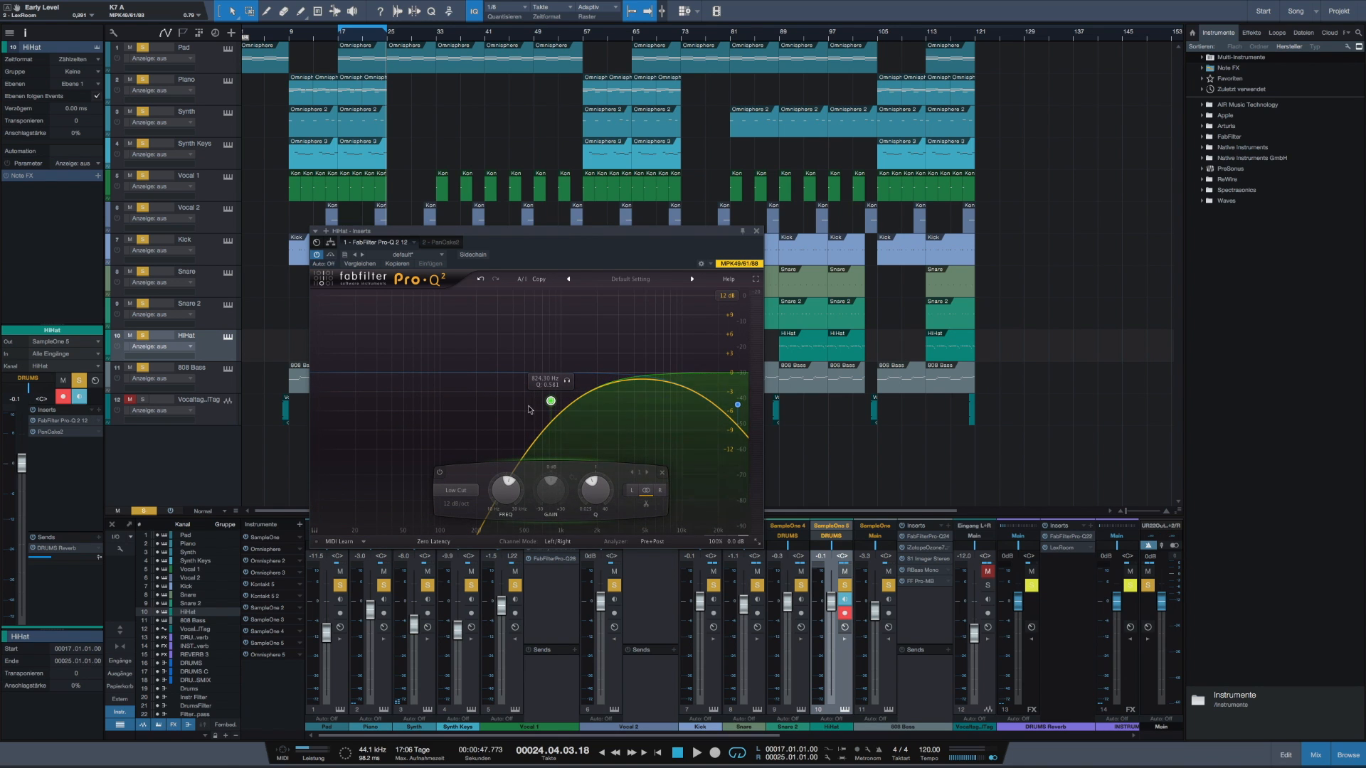
left_click(737, 405)
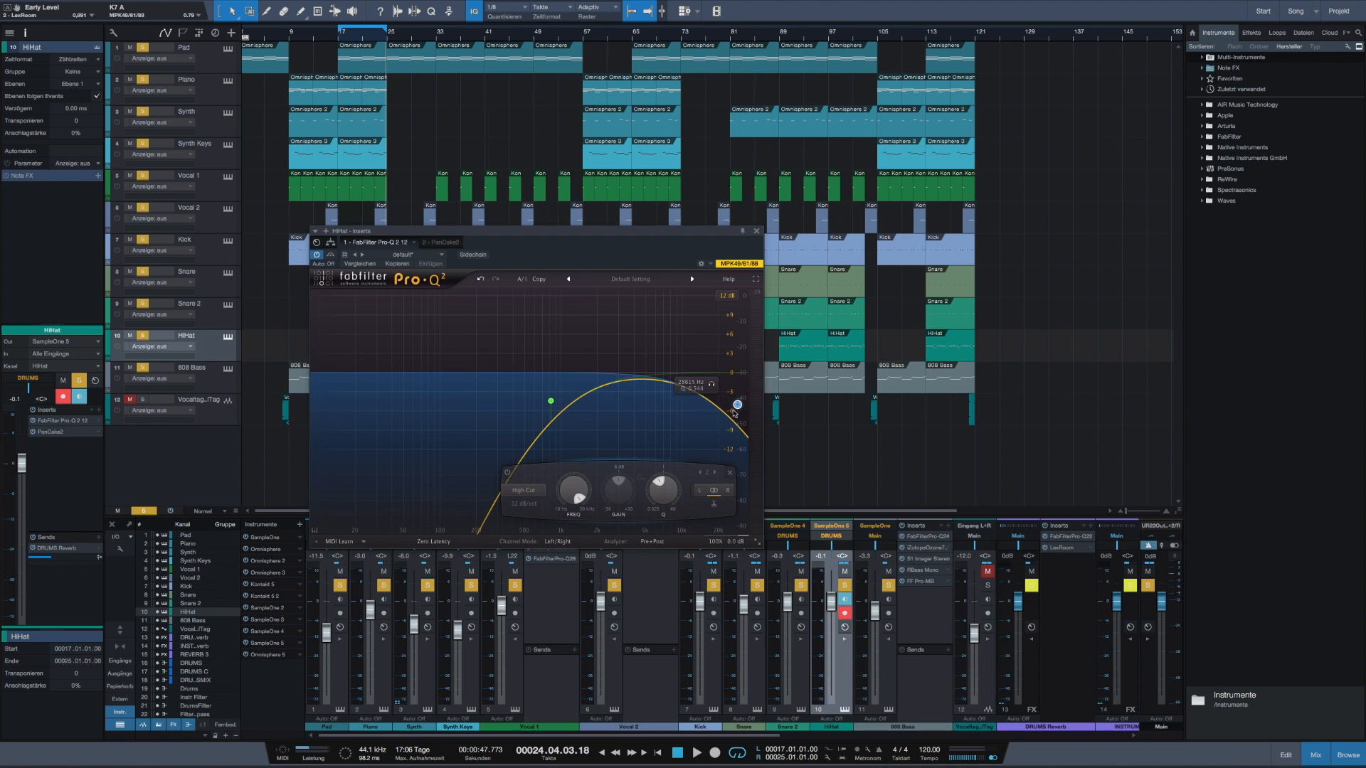
left_click(756, 232)
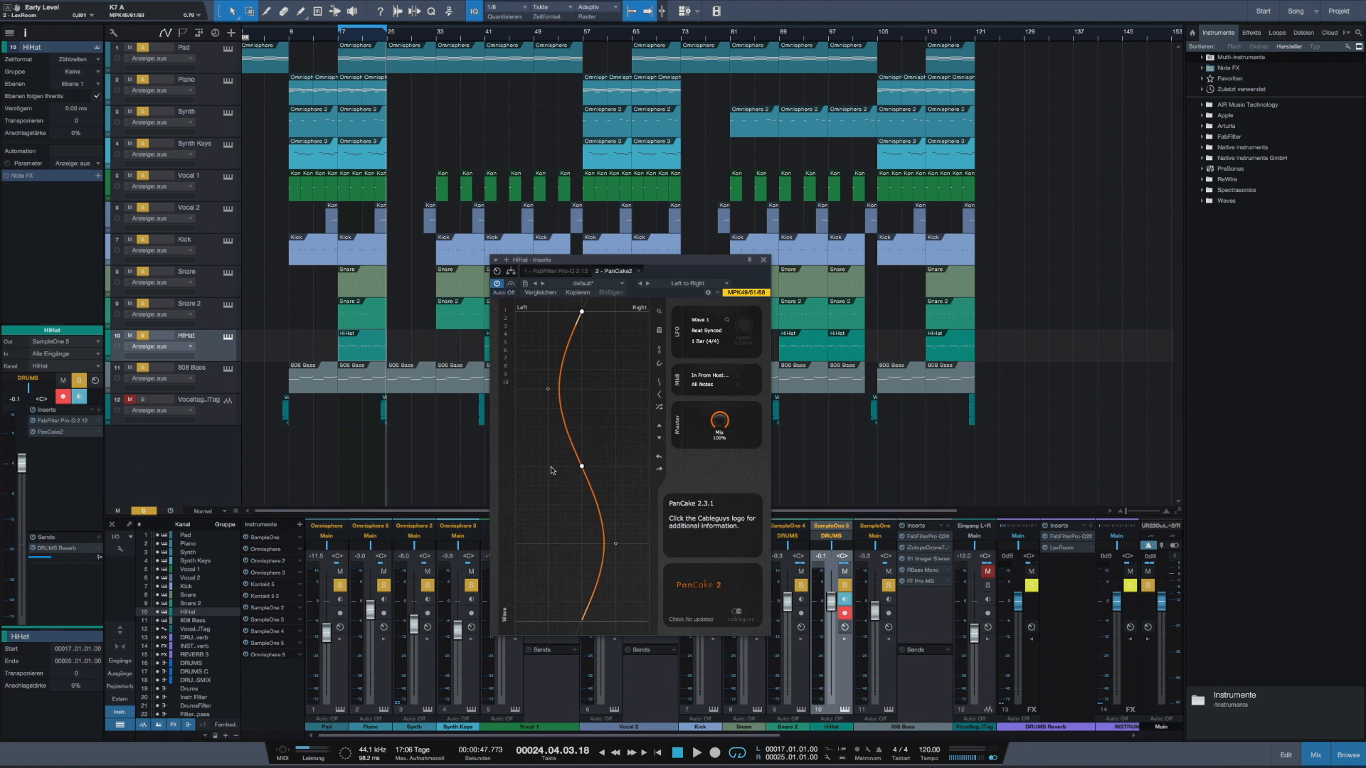
Examine the pan curve, LFO rate options and presets in the HiHat track's PanCake2 and close the plug-in.
left_click_drag(610, 267, 541, 210)
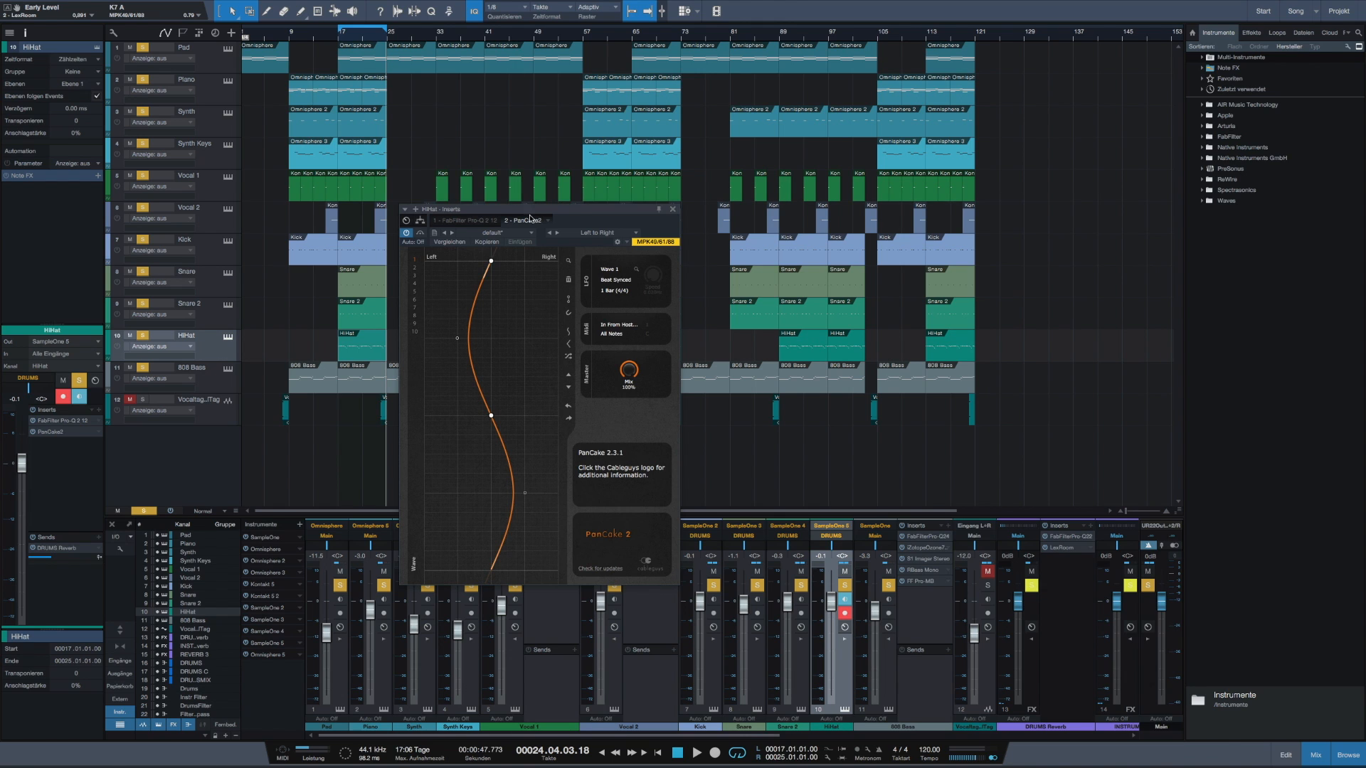
left_click_drag(528, 211, 548, 171)
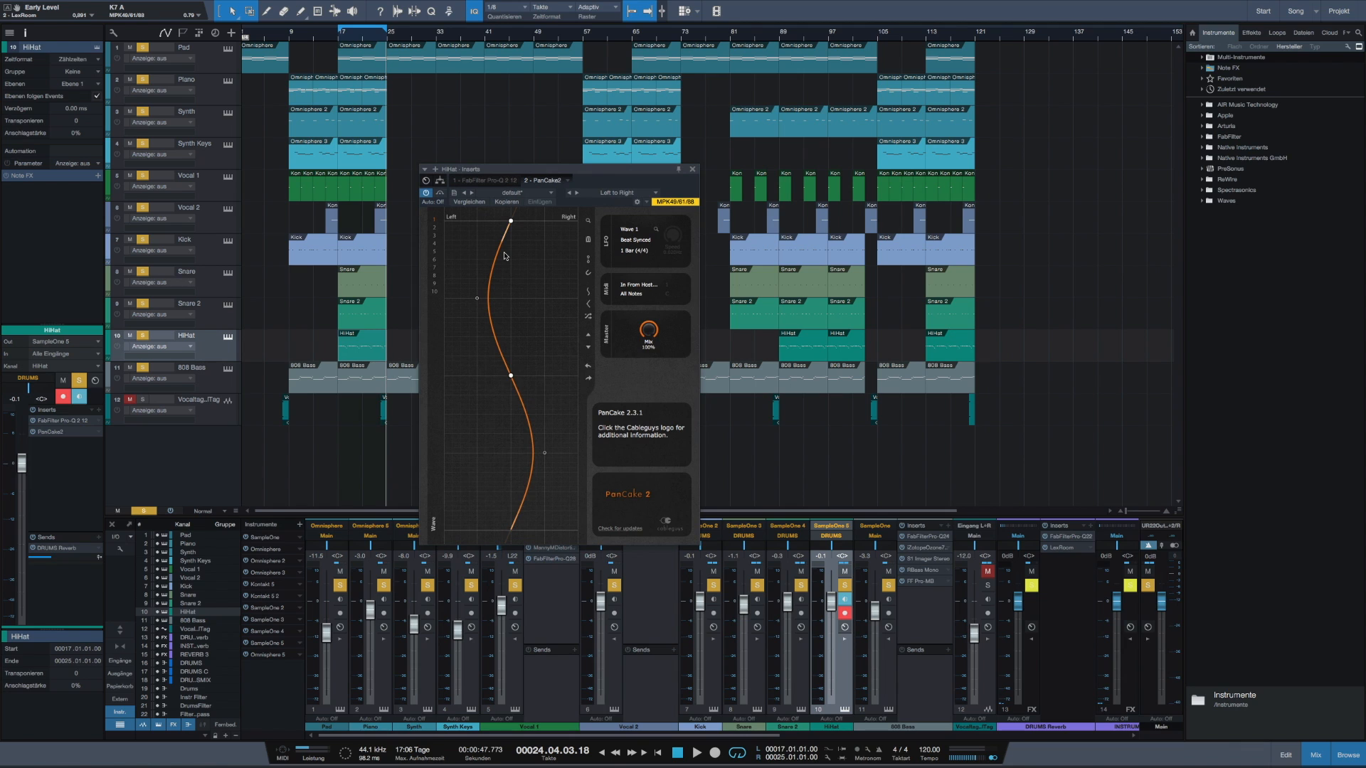
left_click(630, 251)
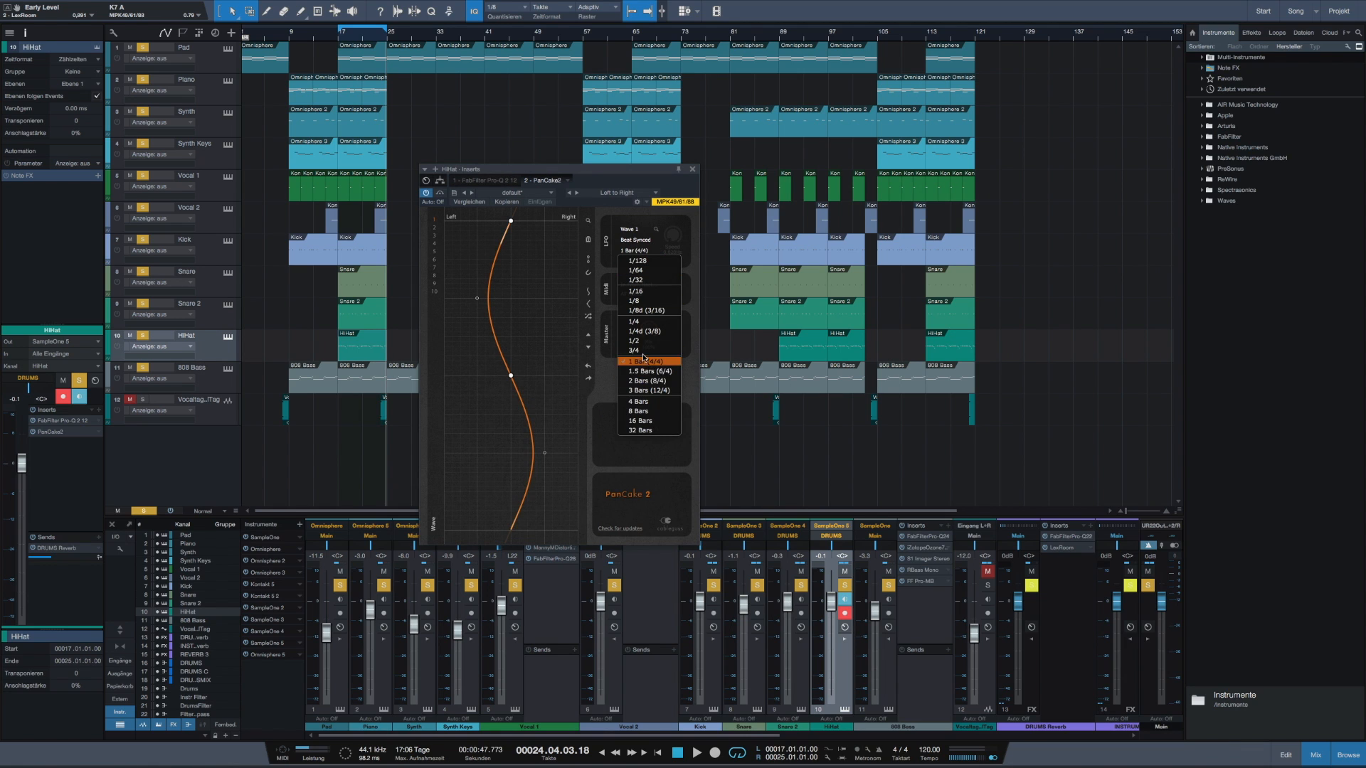
left_click(486, 306)
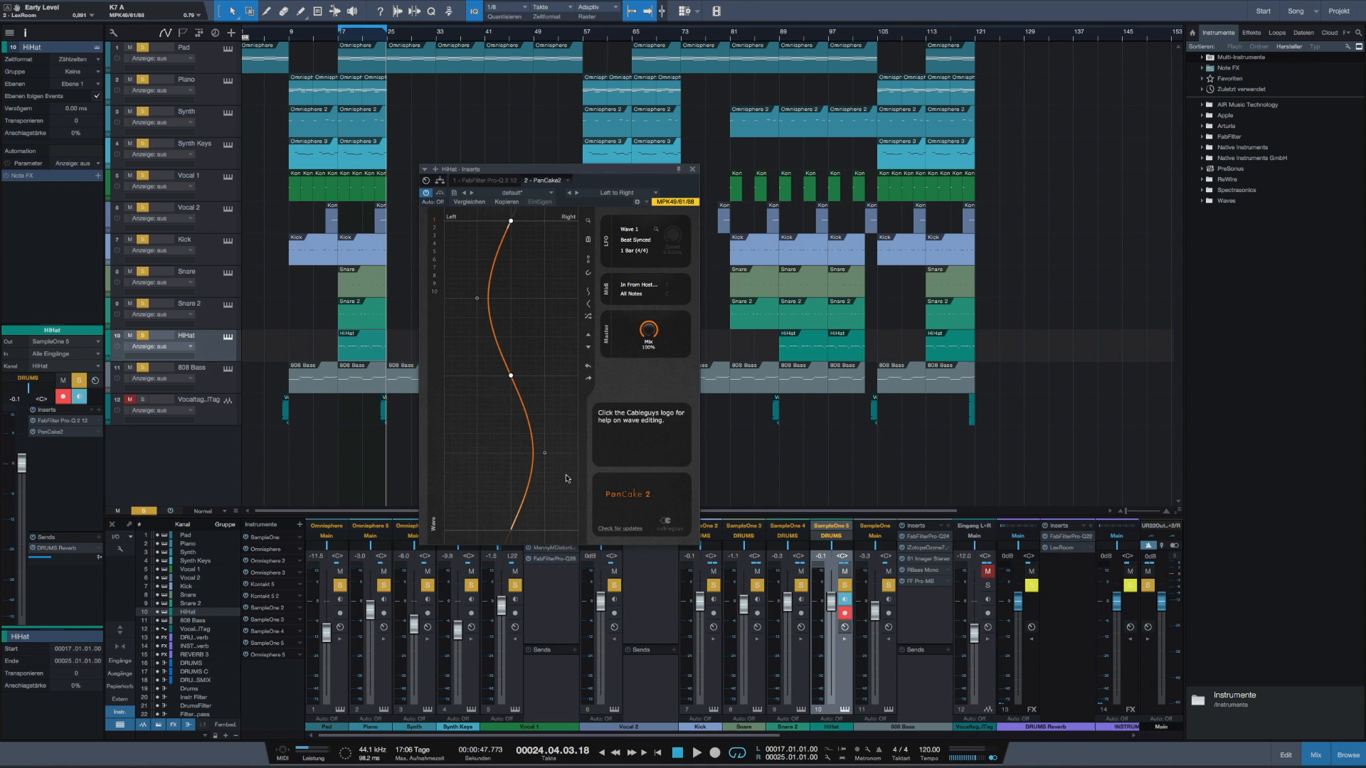
left_click(647, 191)
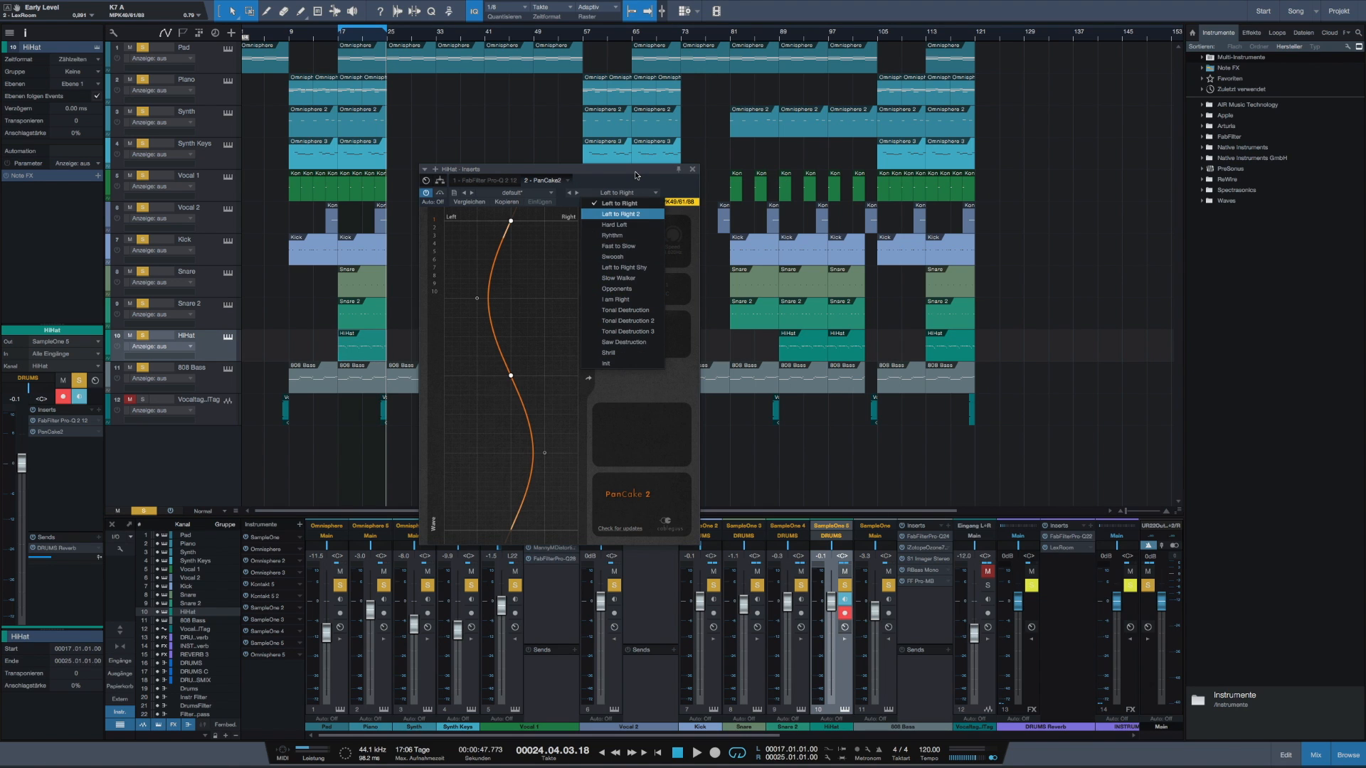
left_click(637, 175)
left_click_drag(624, 169, 612, 104)
left_click(679, 103)
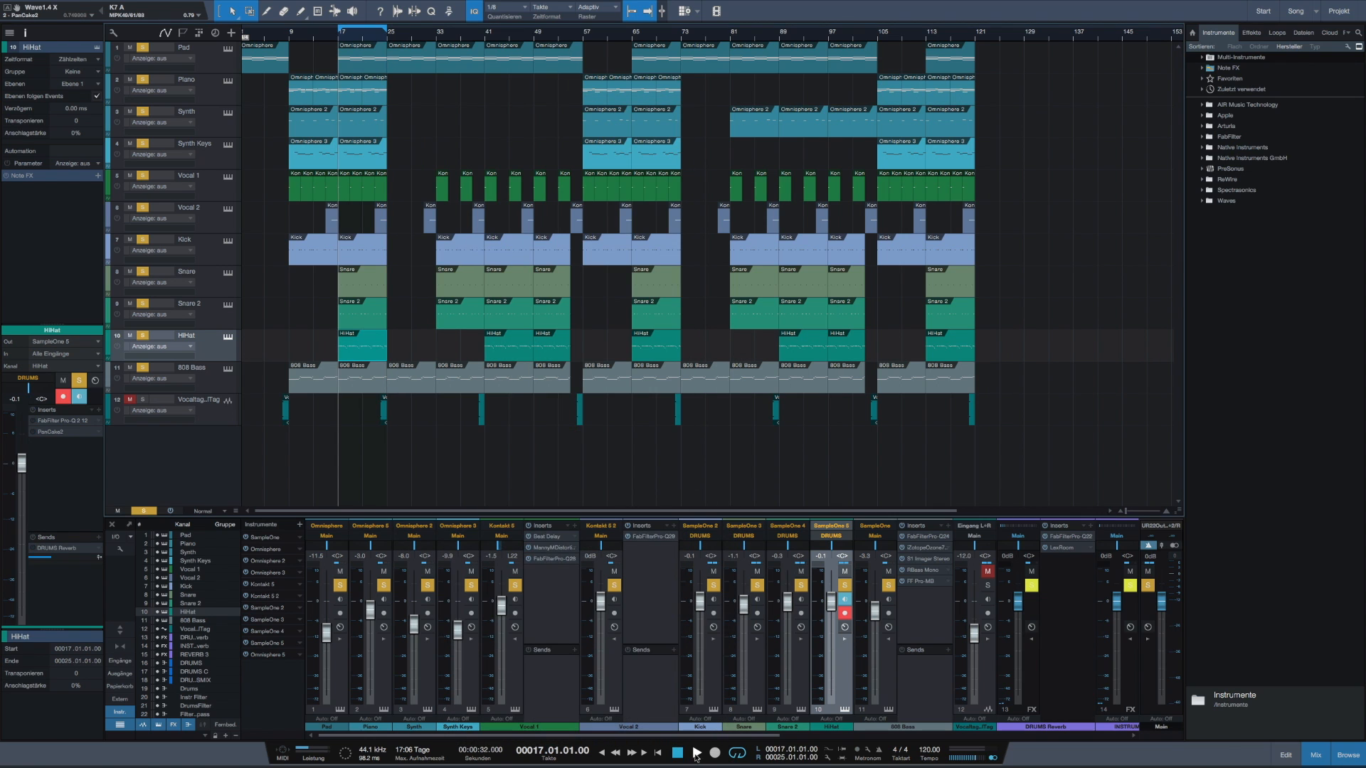
Play the loop from bar 17 with the HiHat inserts bypassed and active for comparison, and stop playback.
key("space")
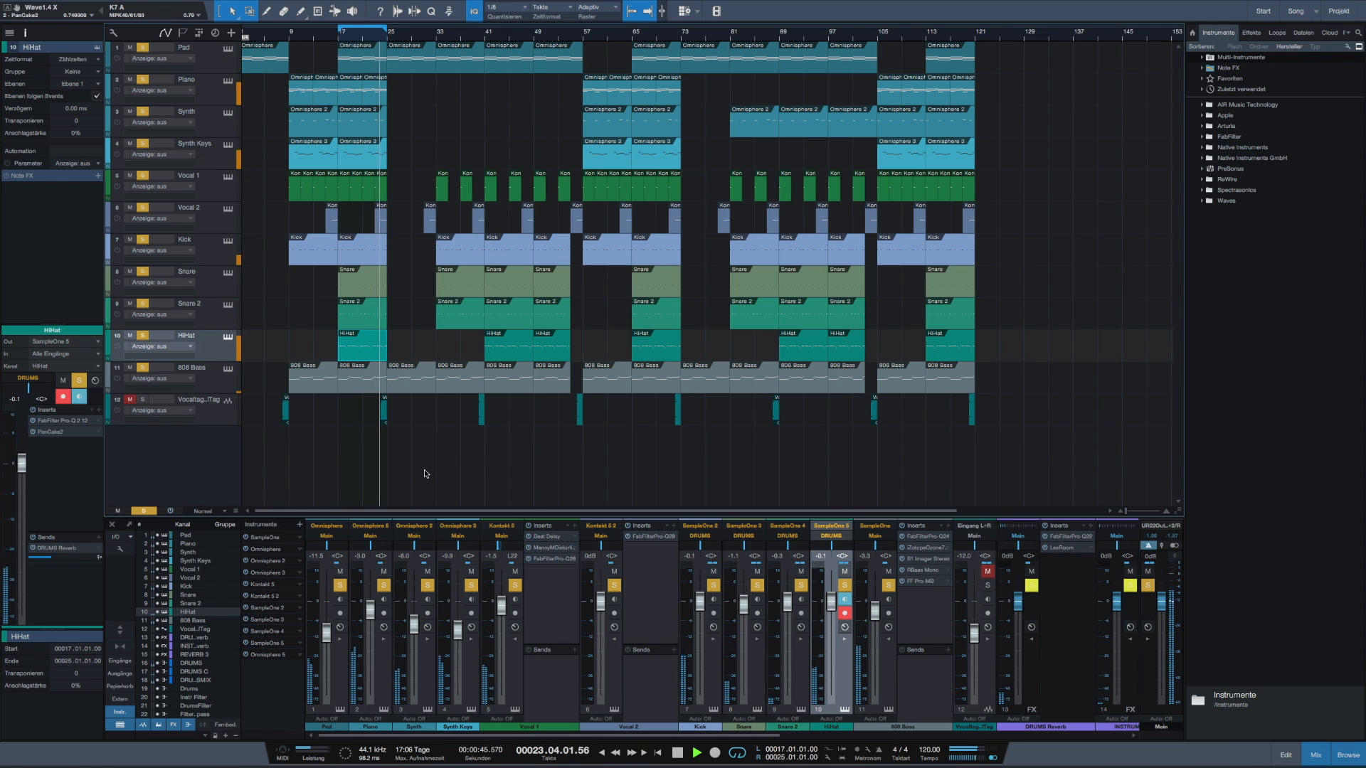
left_click(678, 756)
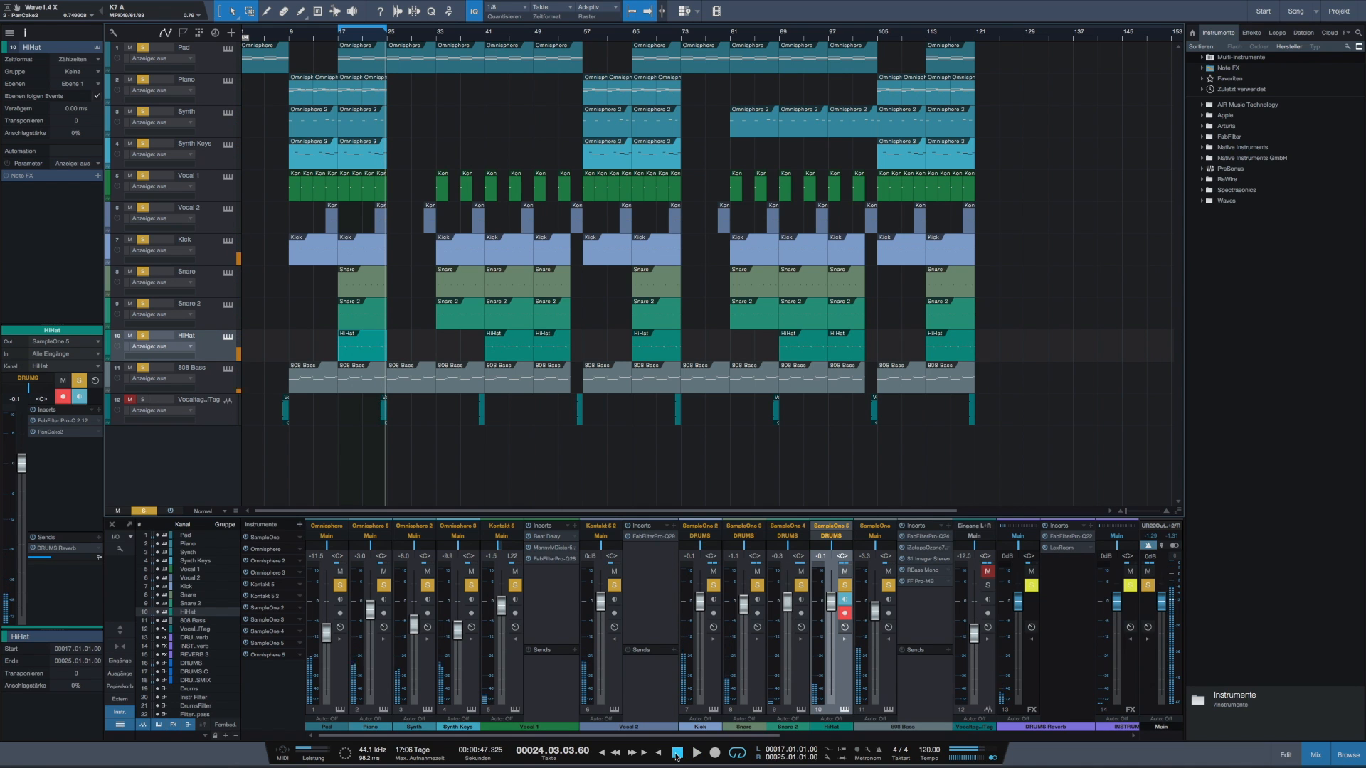
Select the 808 Bass clip at bar 17 and play the loop with the track's inserts bypassed.
left_click(313, 377)
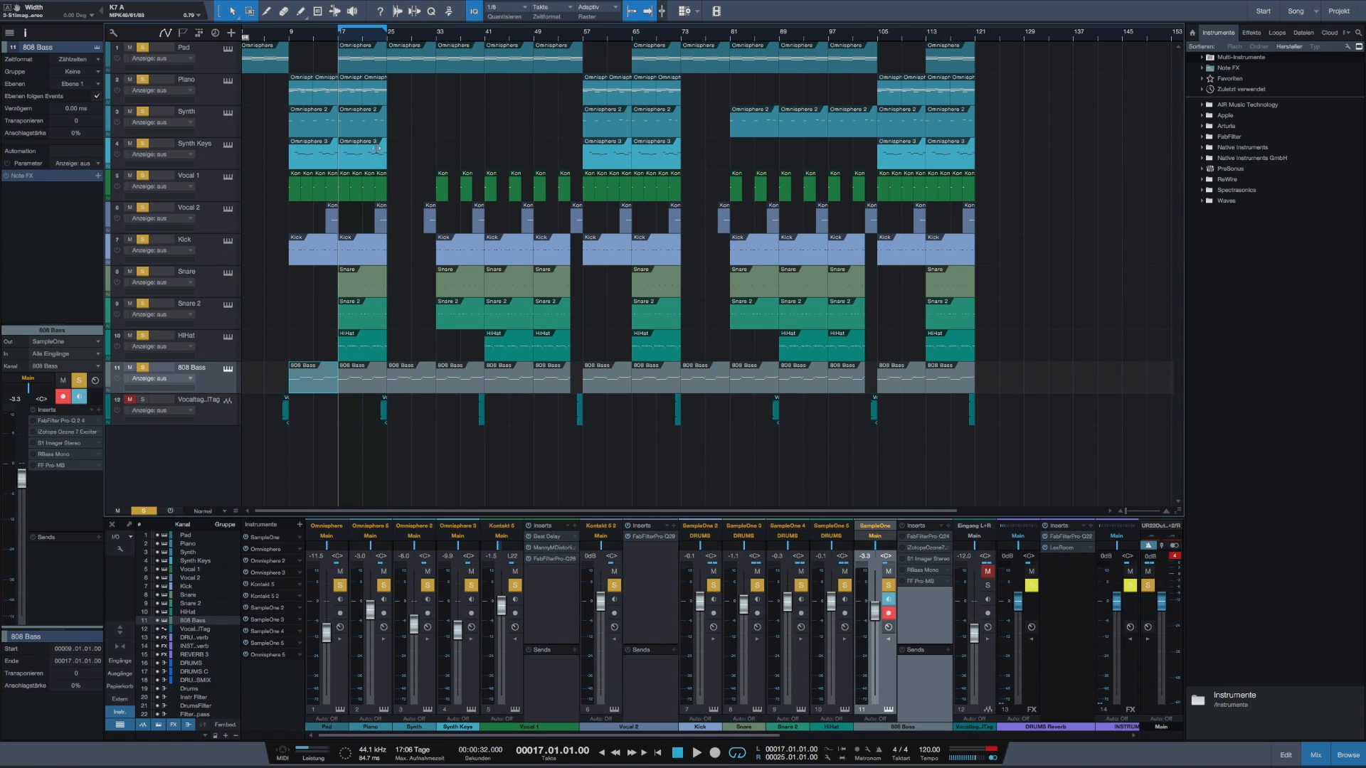
left_click(350, 388)
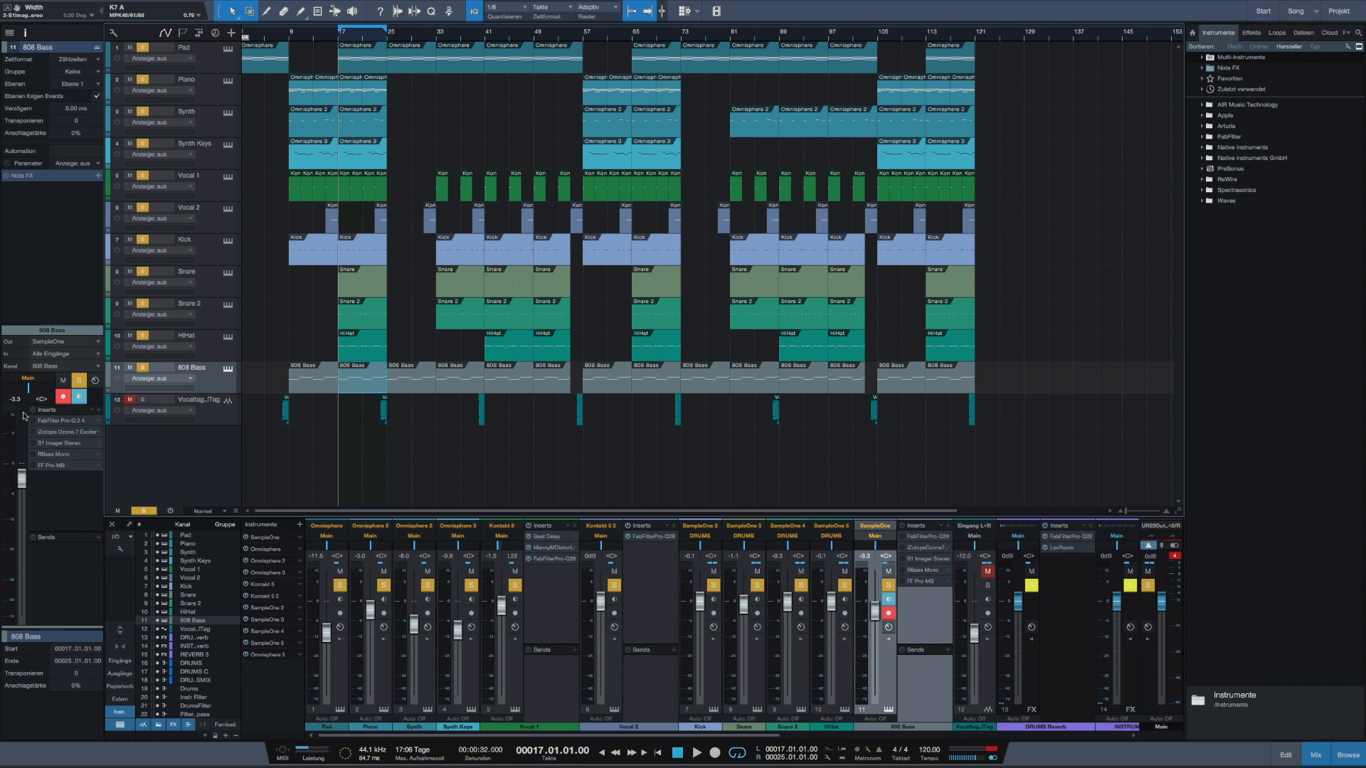
key("space")
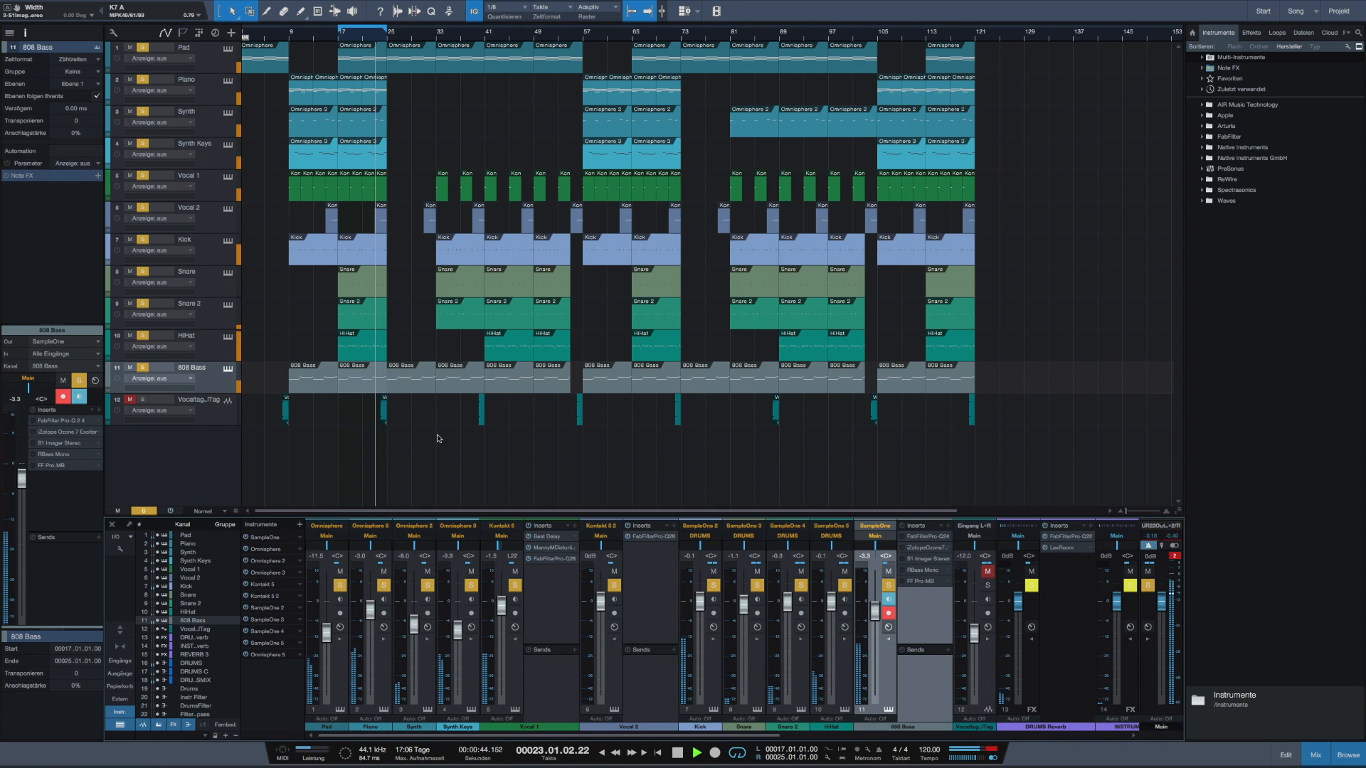
left_click(677, 754)
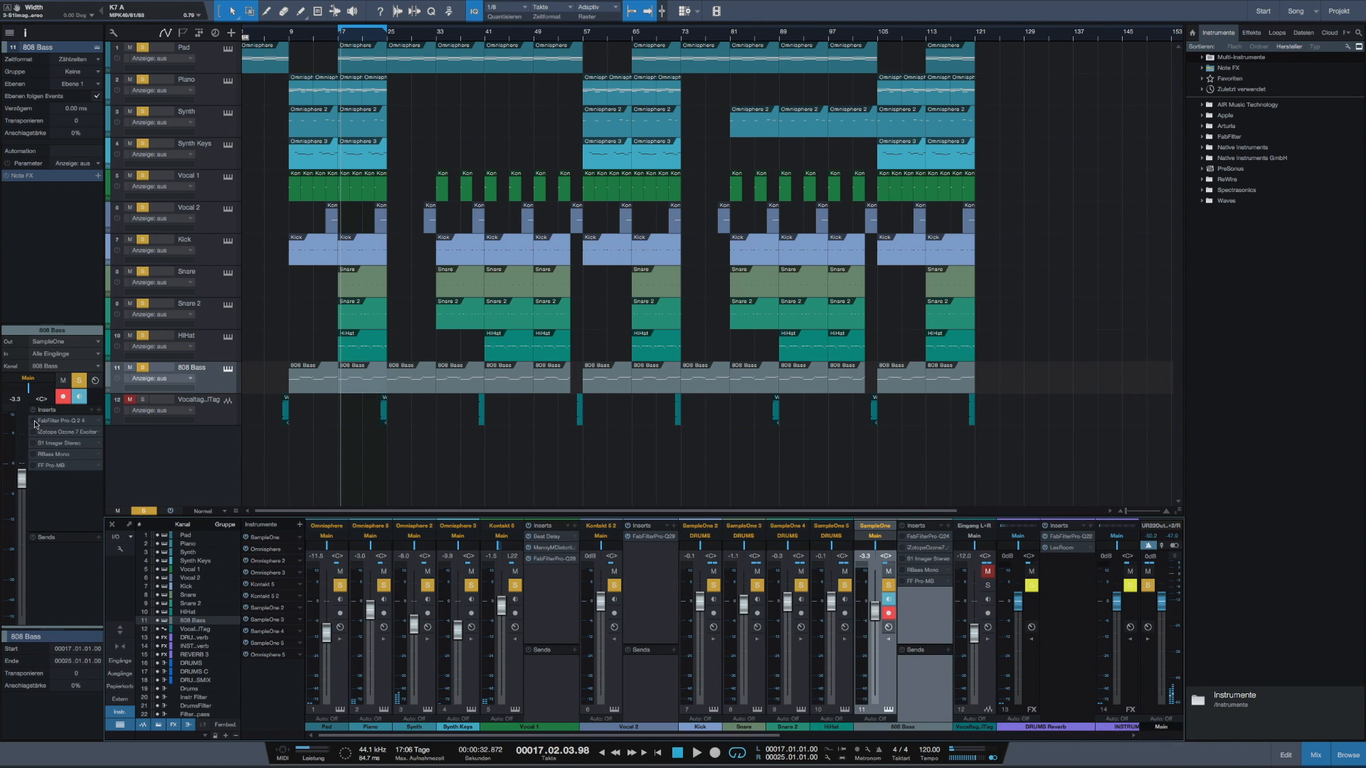
Examine the low-cut and high-cut bands in the 808 Bass track's FabFilter Pro-Q 2 and close the equalizer.
left_click(69, 422)
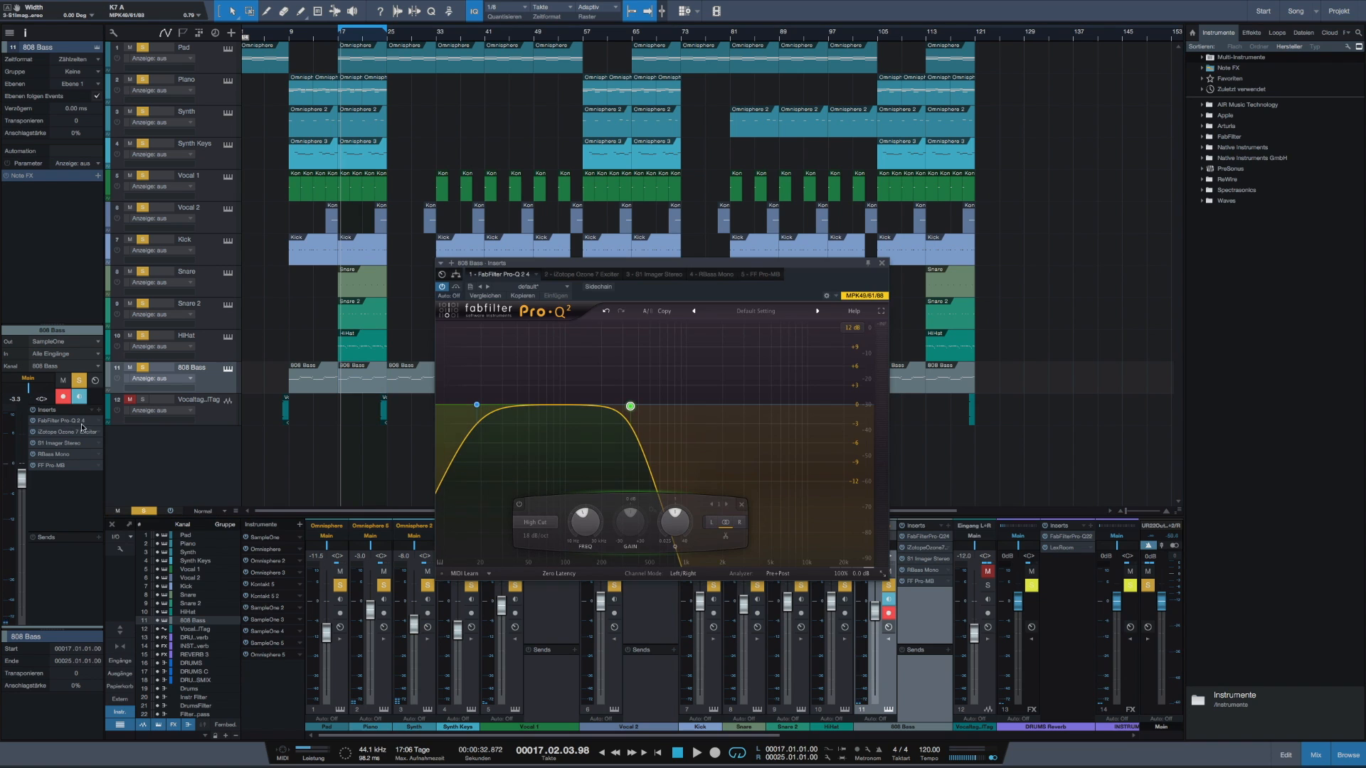
left_click(477, 405)
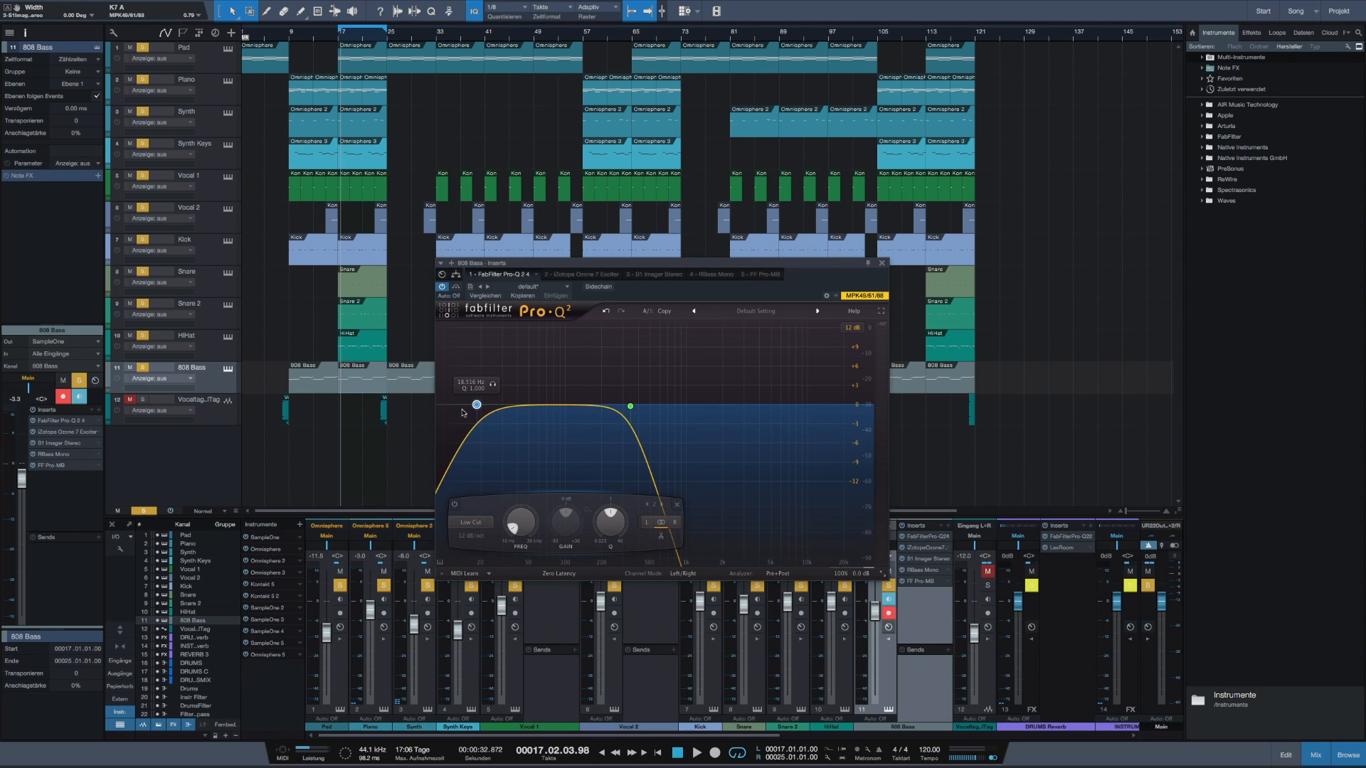
left_click(629, 406)
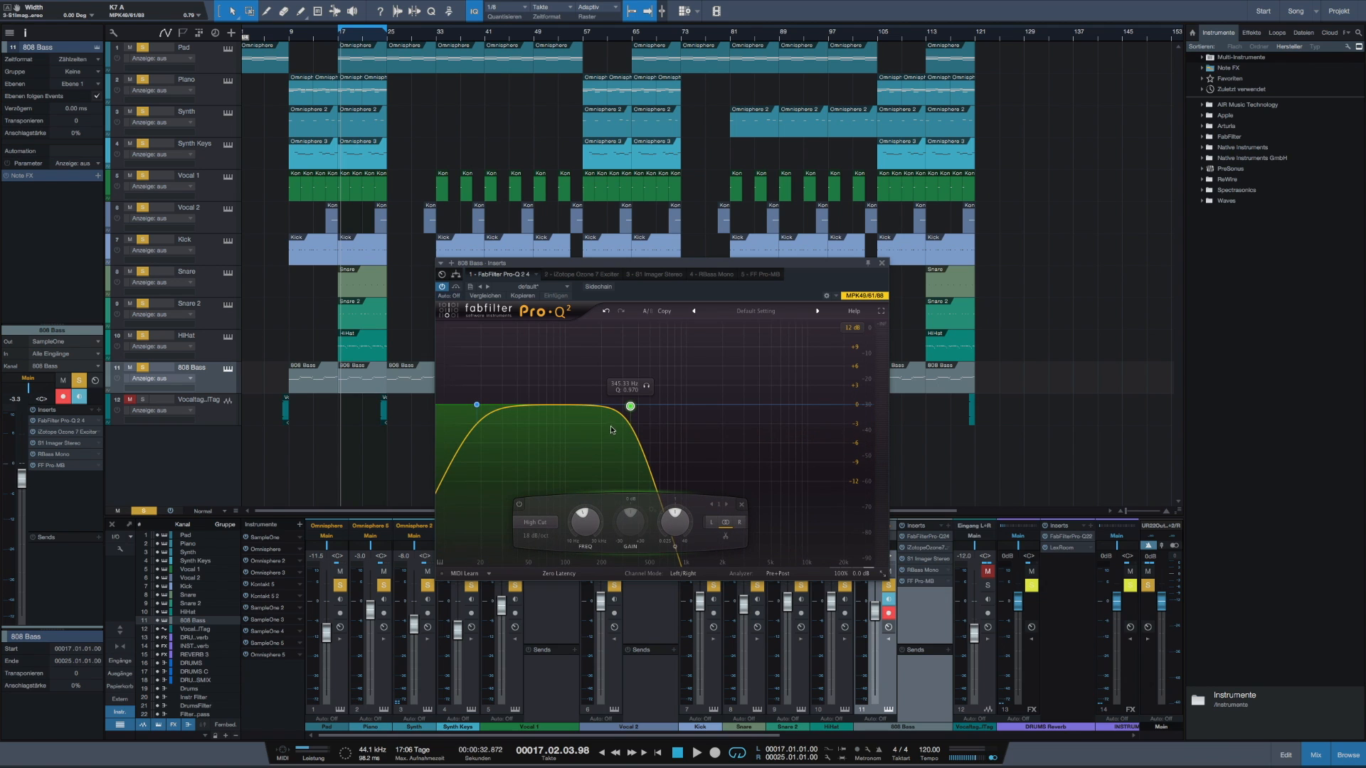
left_click(880, 264)
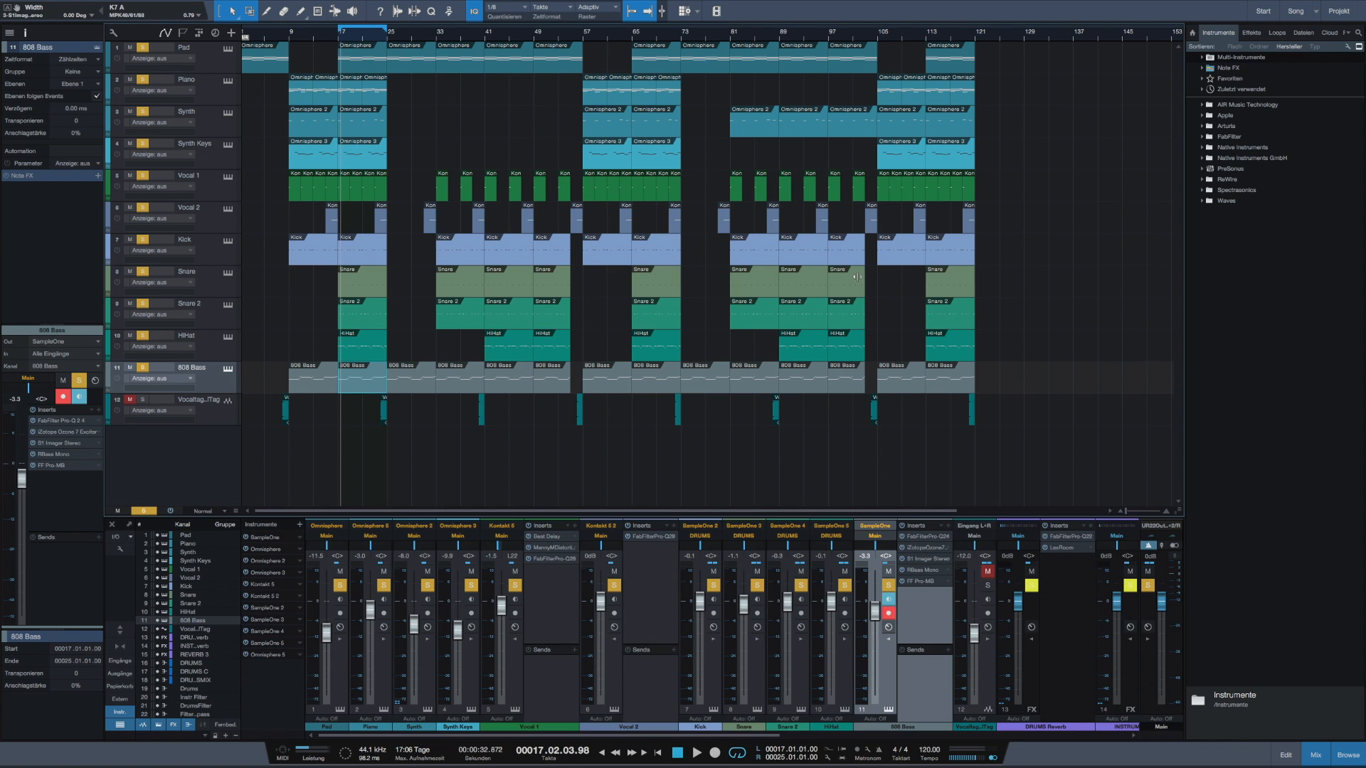
Open the 808 Bass track's iZotope Ozone 7 Exciter, dismiss its preset manager, review the Tube exciter's band settings and close it.
double_click(64, 432)
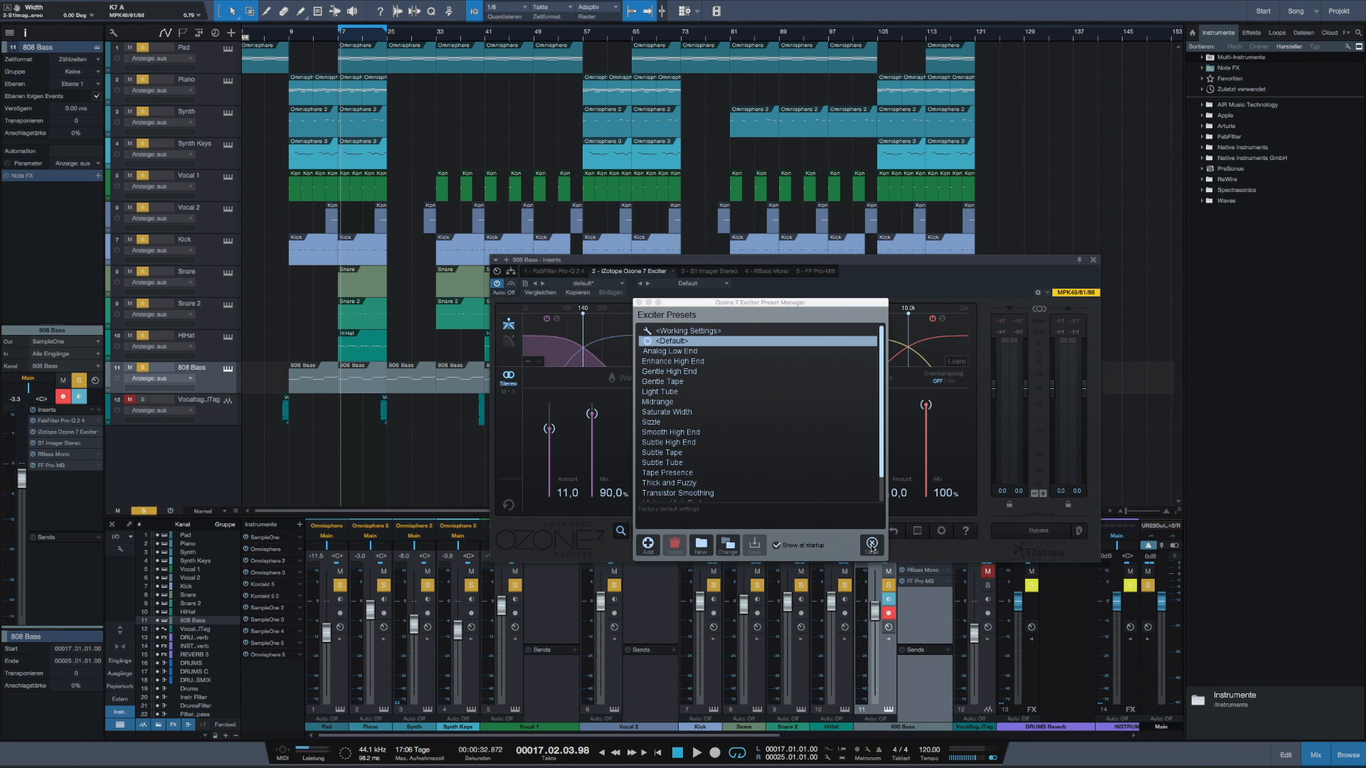
left_click(872, 546)
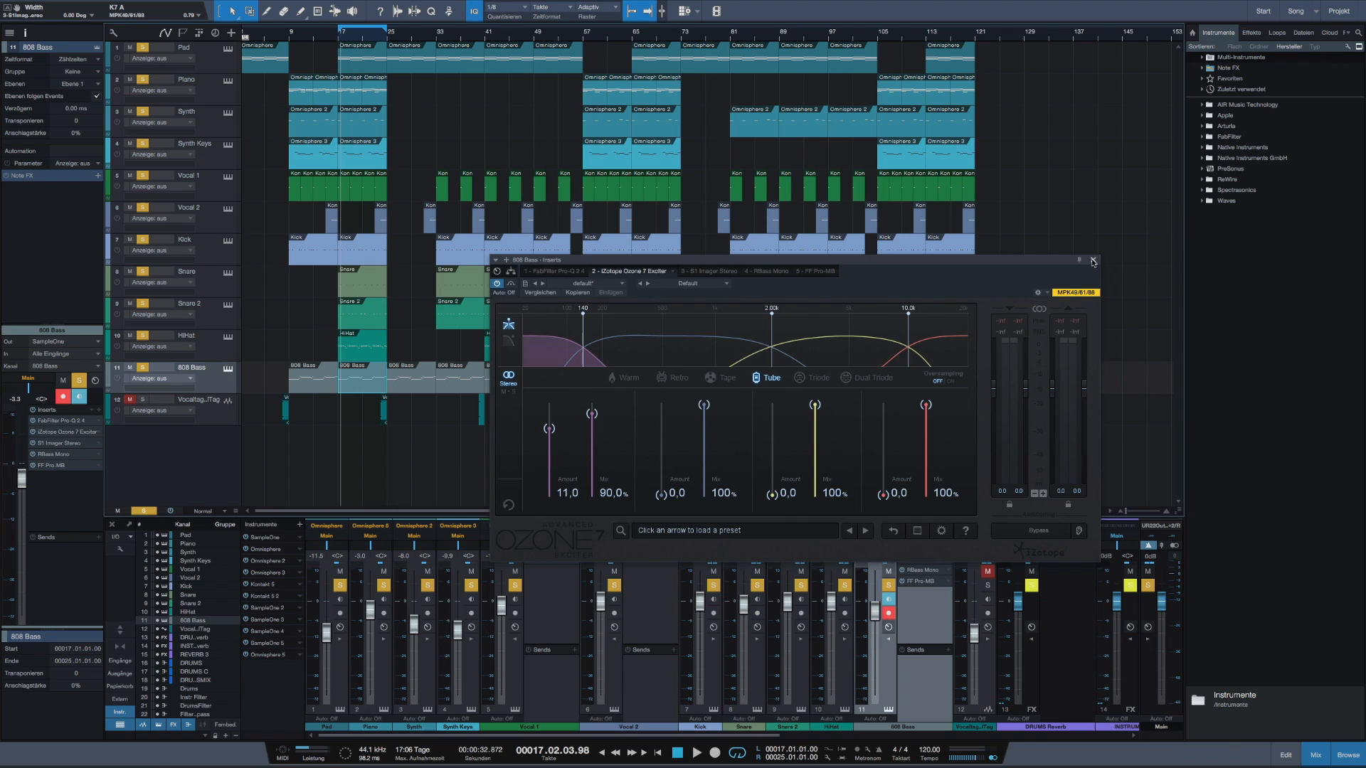
key("Escape")
Examine the Width control in the 808 Bass track's S1 Stereo Imager and close the plug-in.
left_click(64, 443)
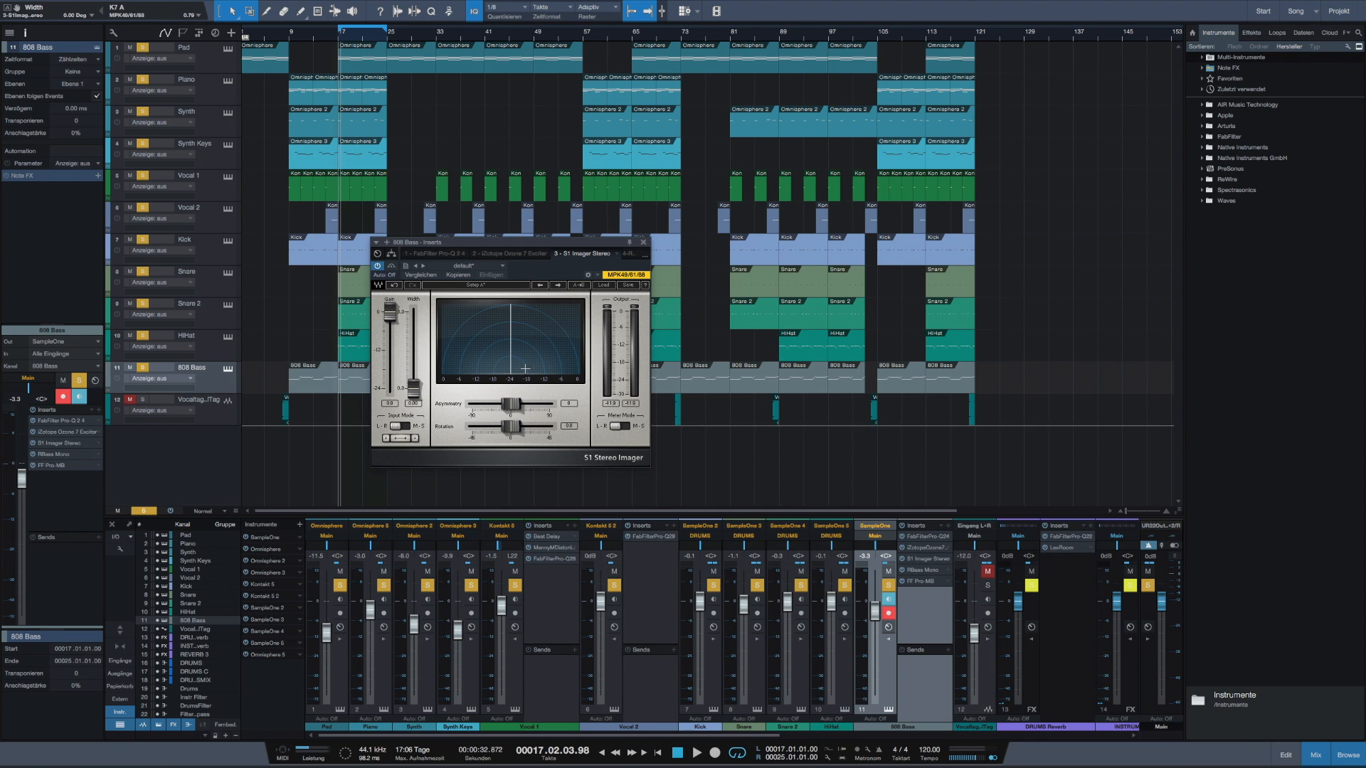
left_click_drag(475, 246, 477, 244)
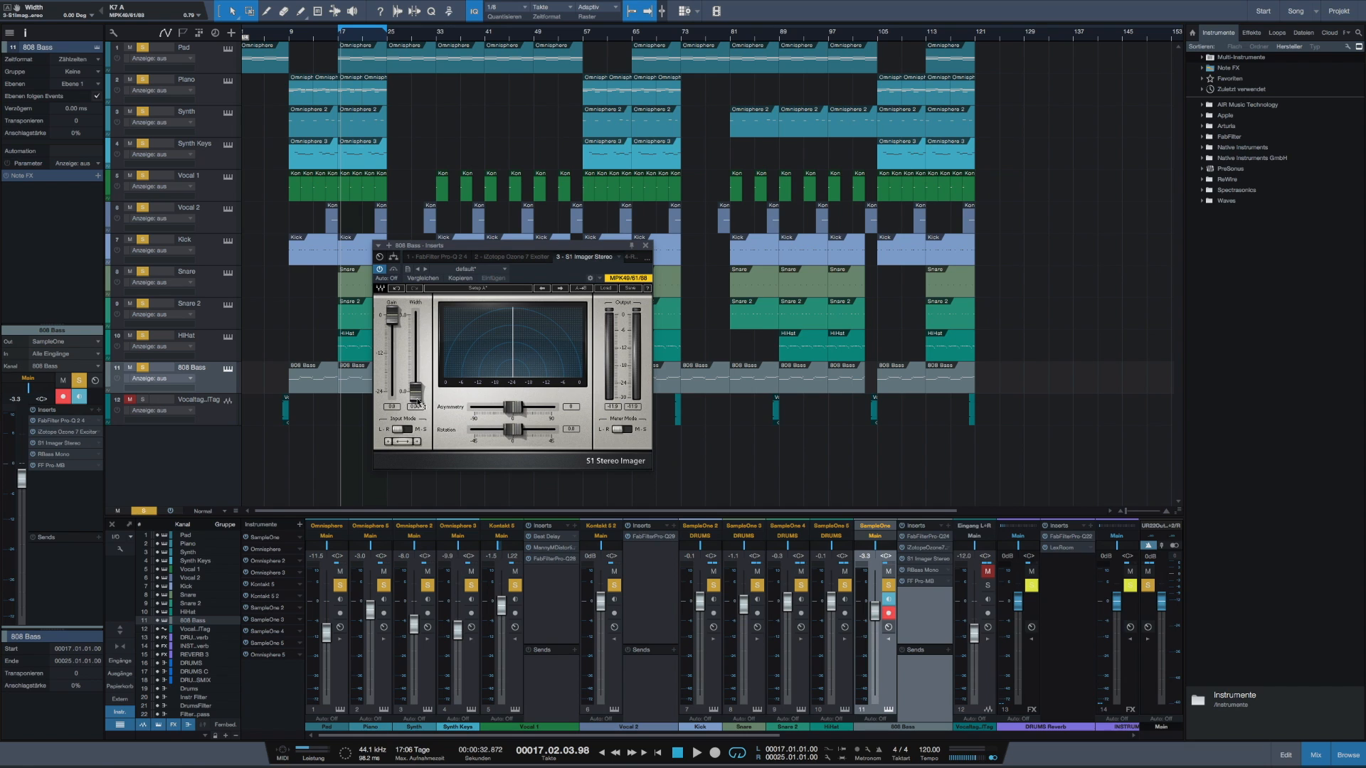
mouse_move(419, 403)
left_mouse_down()
mouse_move(419, 349)
mouse_move(419, 403)
mouse_move(416, 365)
mouse_move(416, 391)
left_mouse_up()
left_click(646, 245)
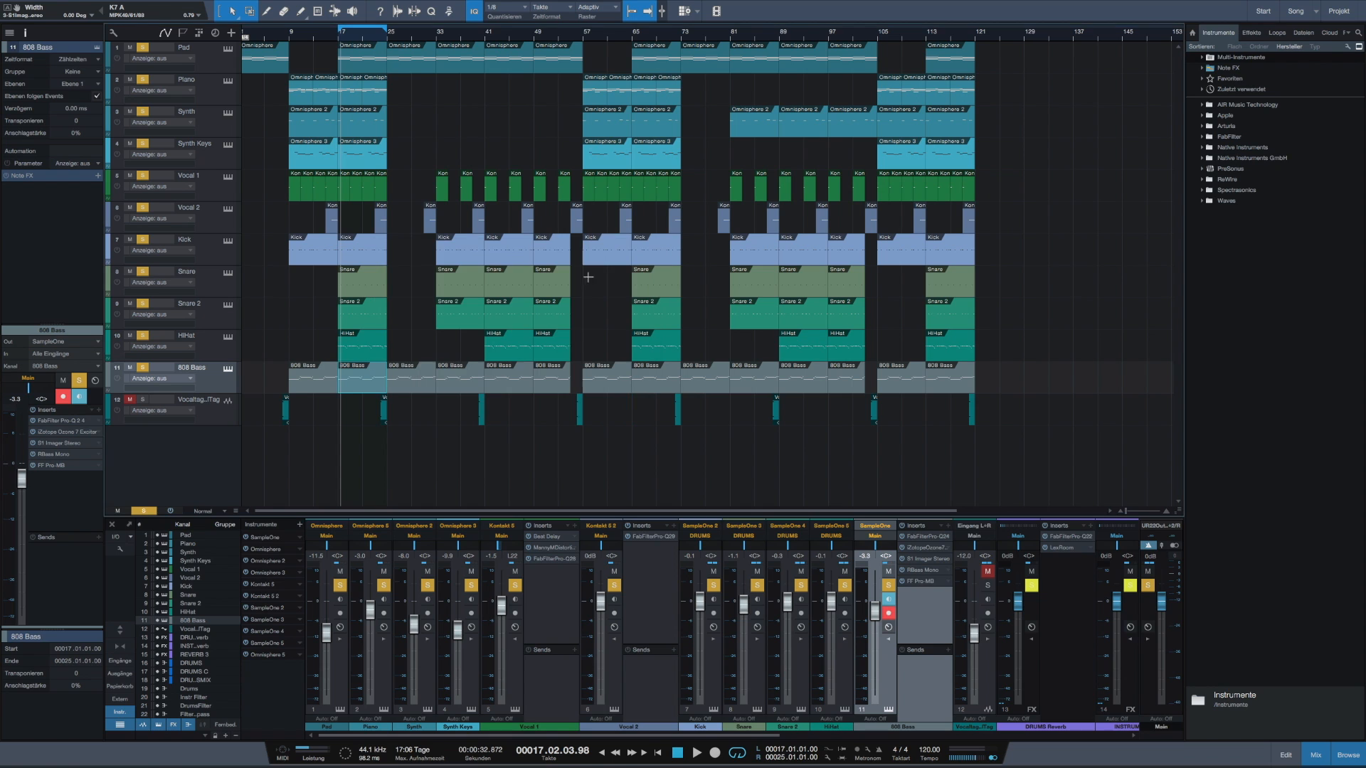
Review the frequency, intensity and gain settings in the 808 Bass track's RBass Mono and close the plug-in.
left_click(56, 455)
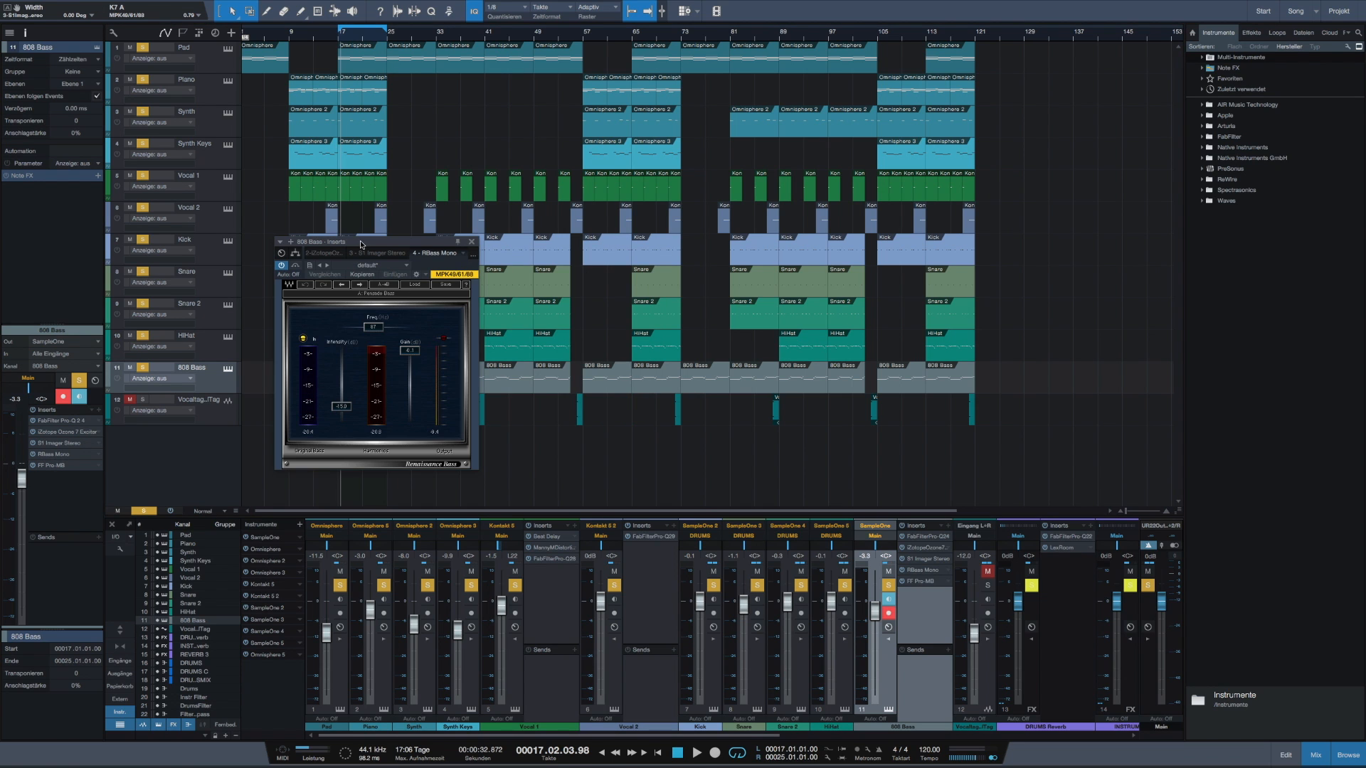
left_click_drag(361, 244, 350, 271)
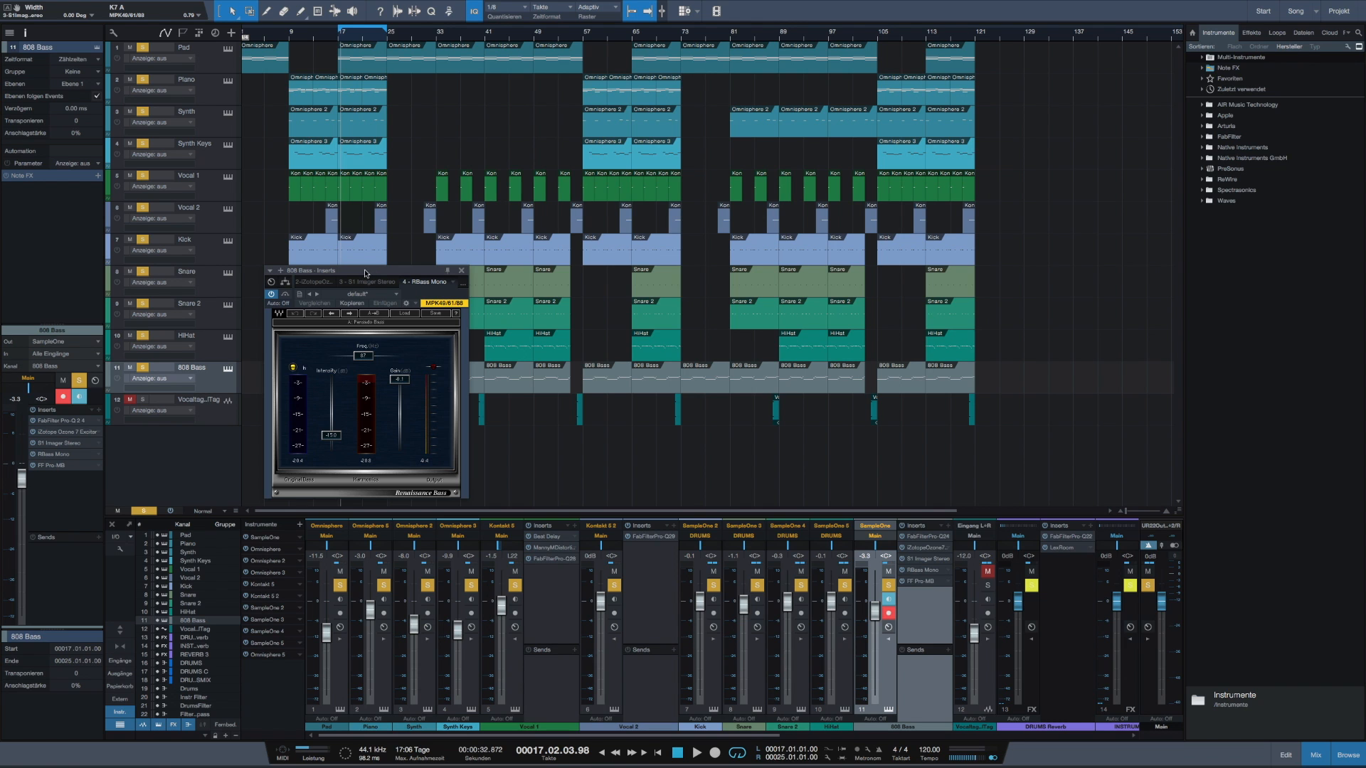
left_click_drag(365, 273, 394, 272)
left_click(489, 270)
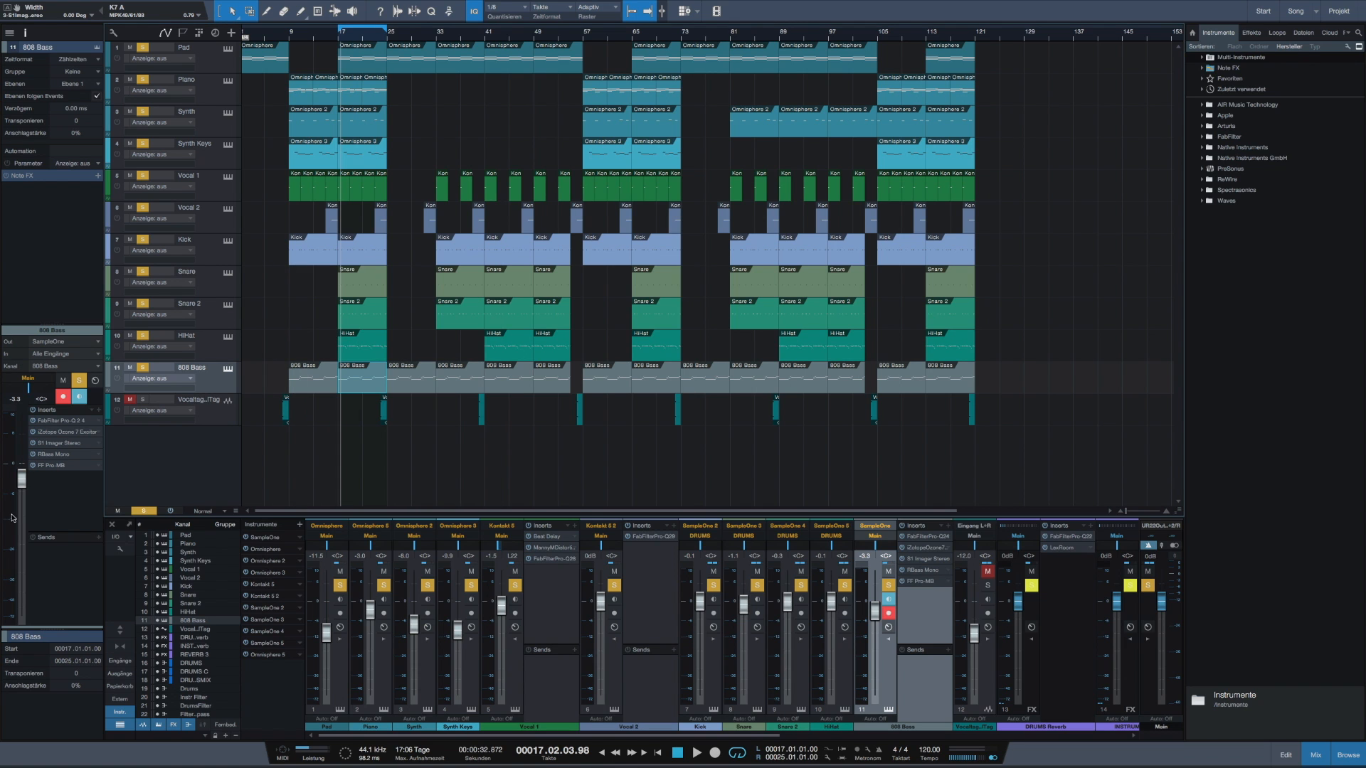
Open the 808 Bass track's FabFilter Pro-MB and examine the low band's range, attack and external side-chain settings.
double_click(67, 467)
left_click_drag(510, 249, 559, 200)
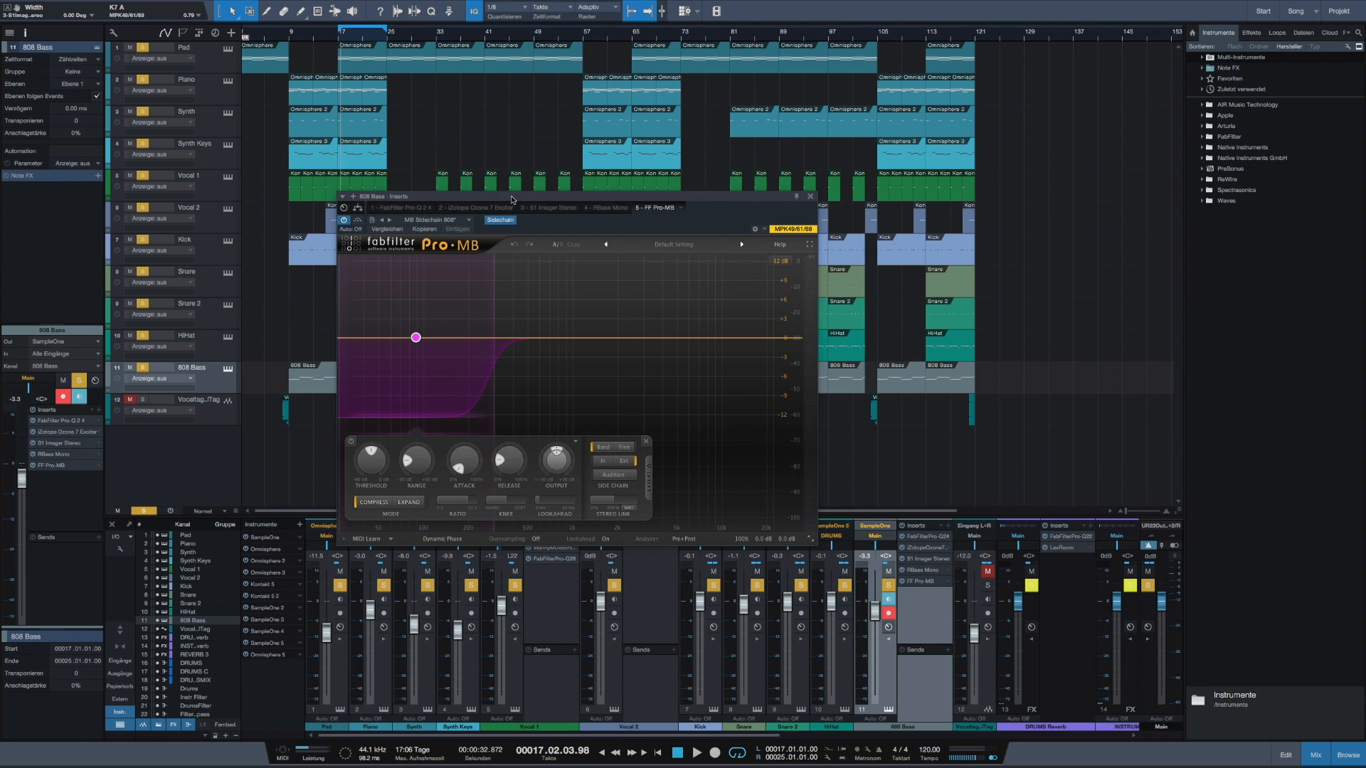
left_click_drag(512, 200, 539, 252)
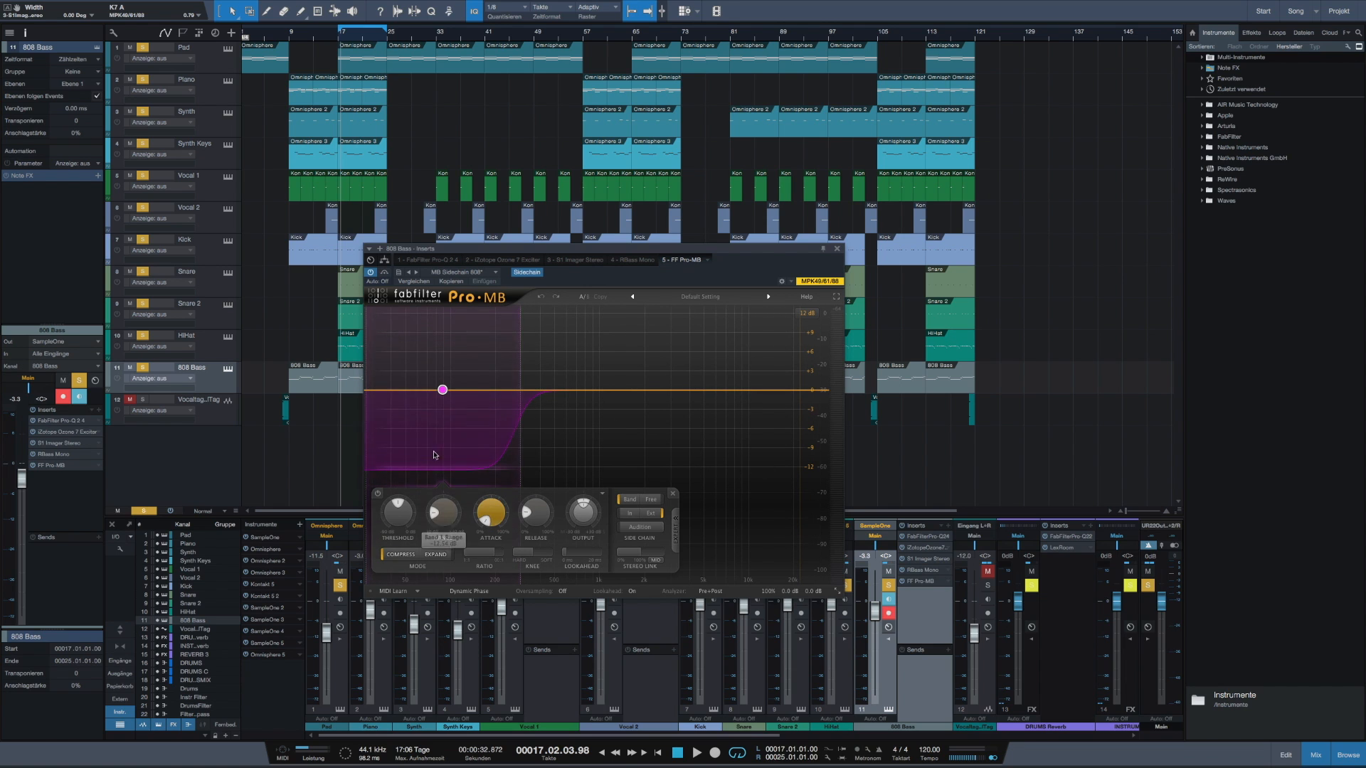
mouse_move(443, 388)
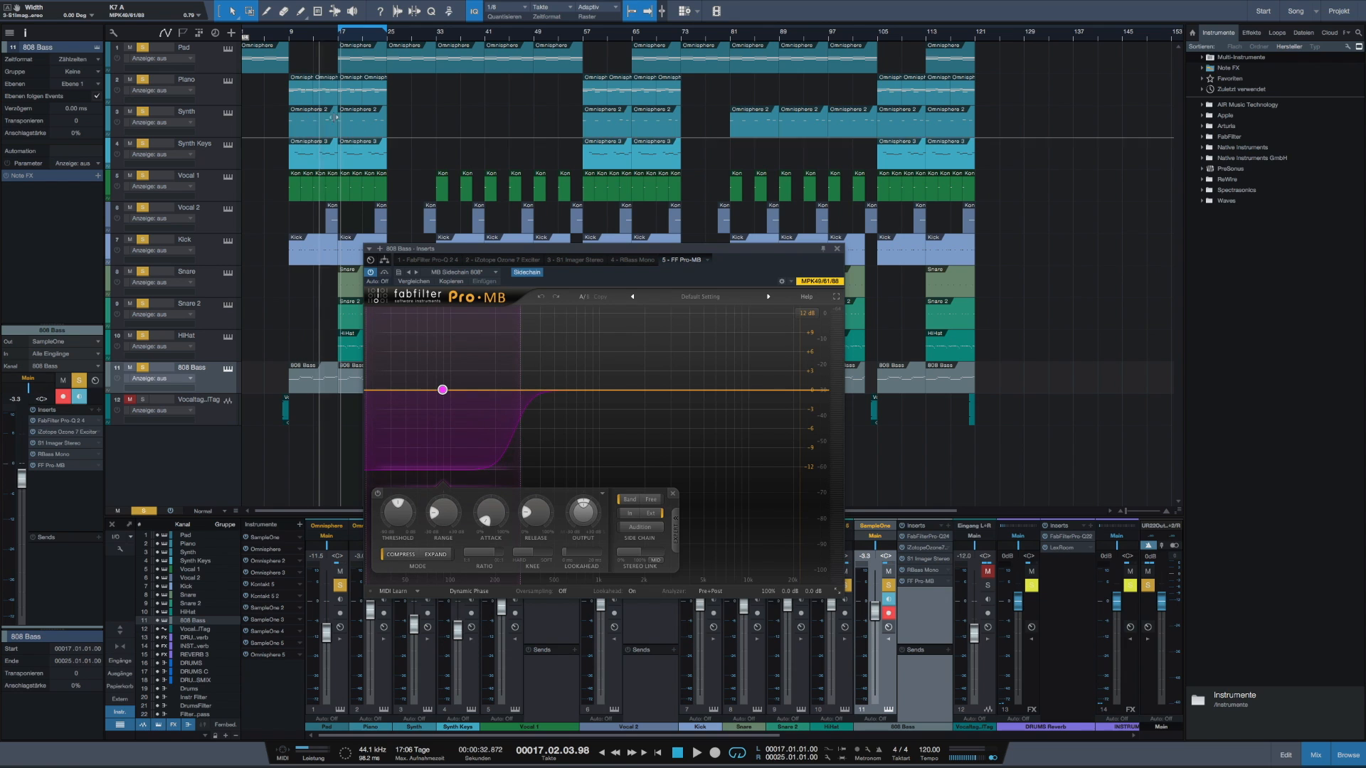
Play the loop from bar 17 with Pro-MB in view to watch the low band's side-chain compression, and stop playback.
left_click(337, 35)
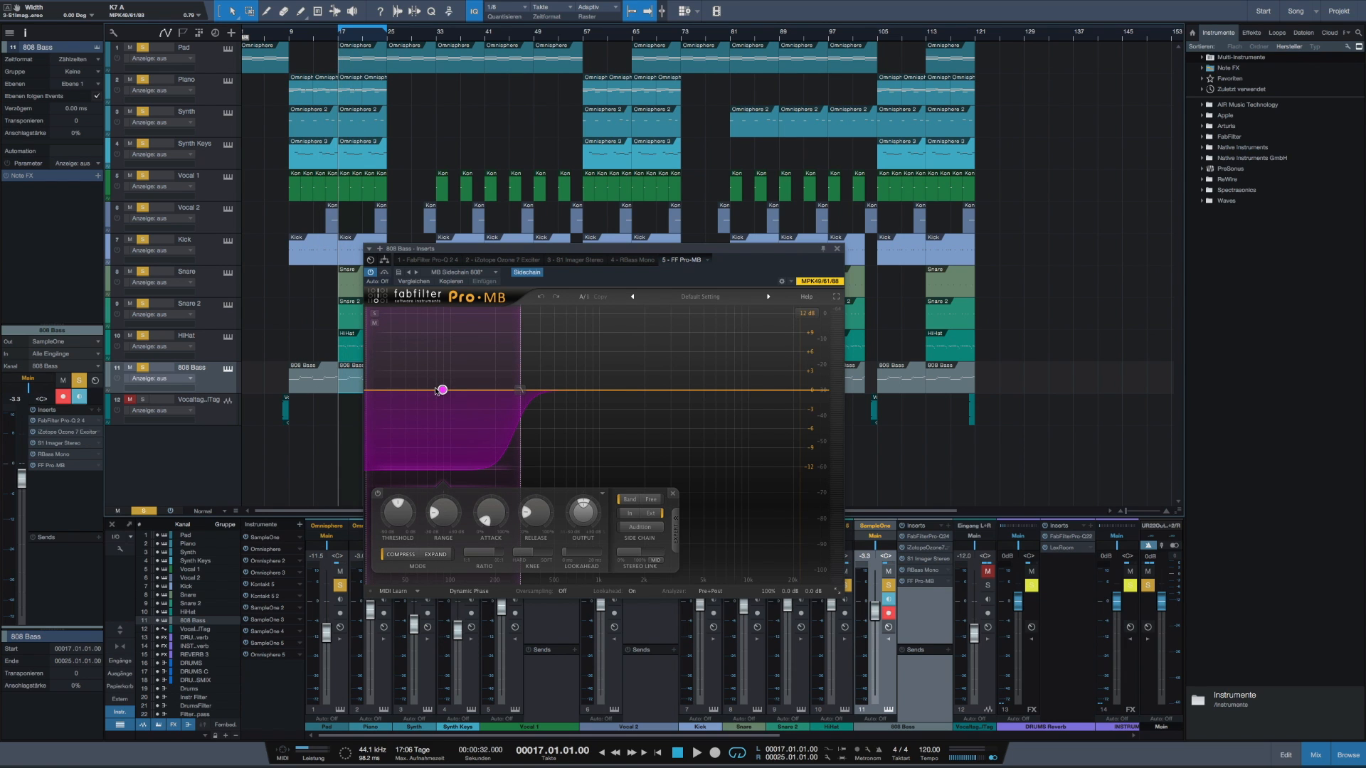
mouse_move(435, 396)
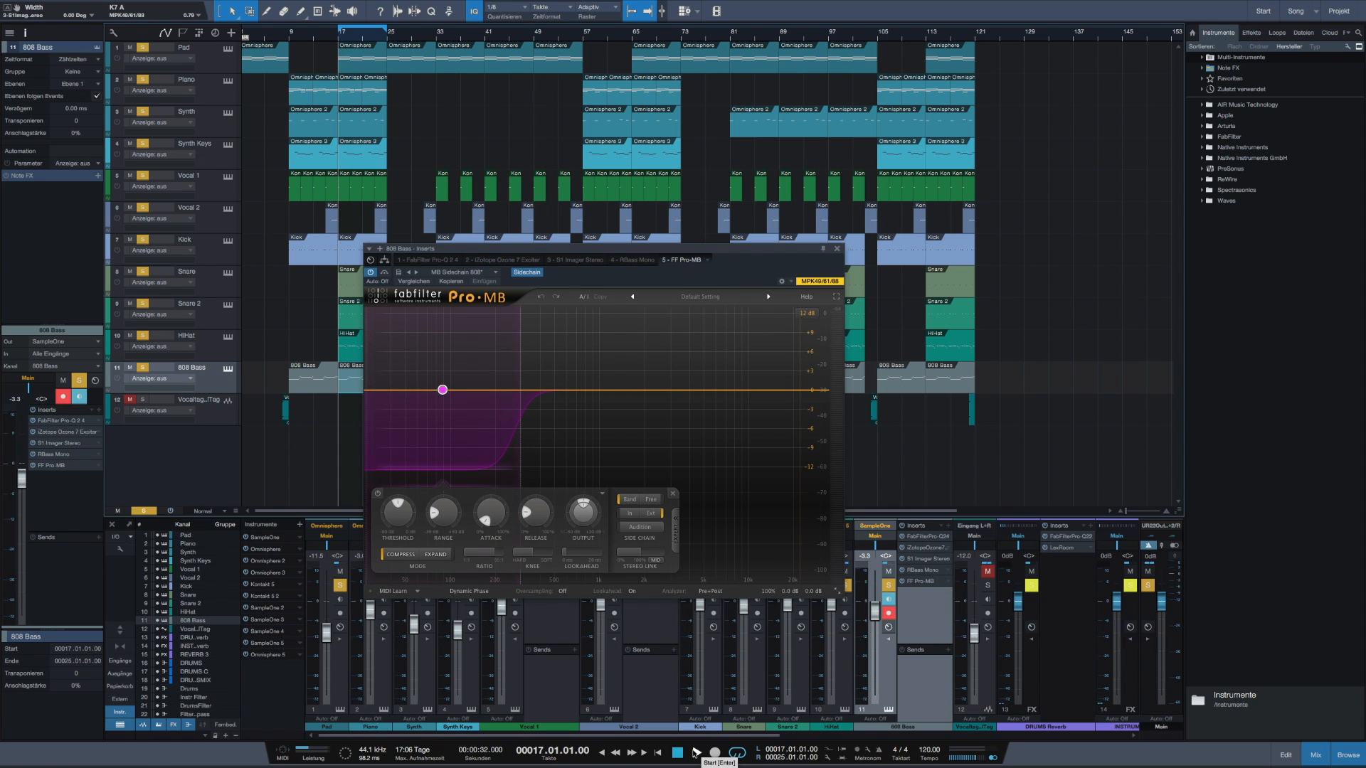
left_click_drag(496, 248, 609, 216)
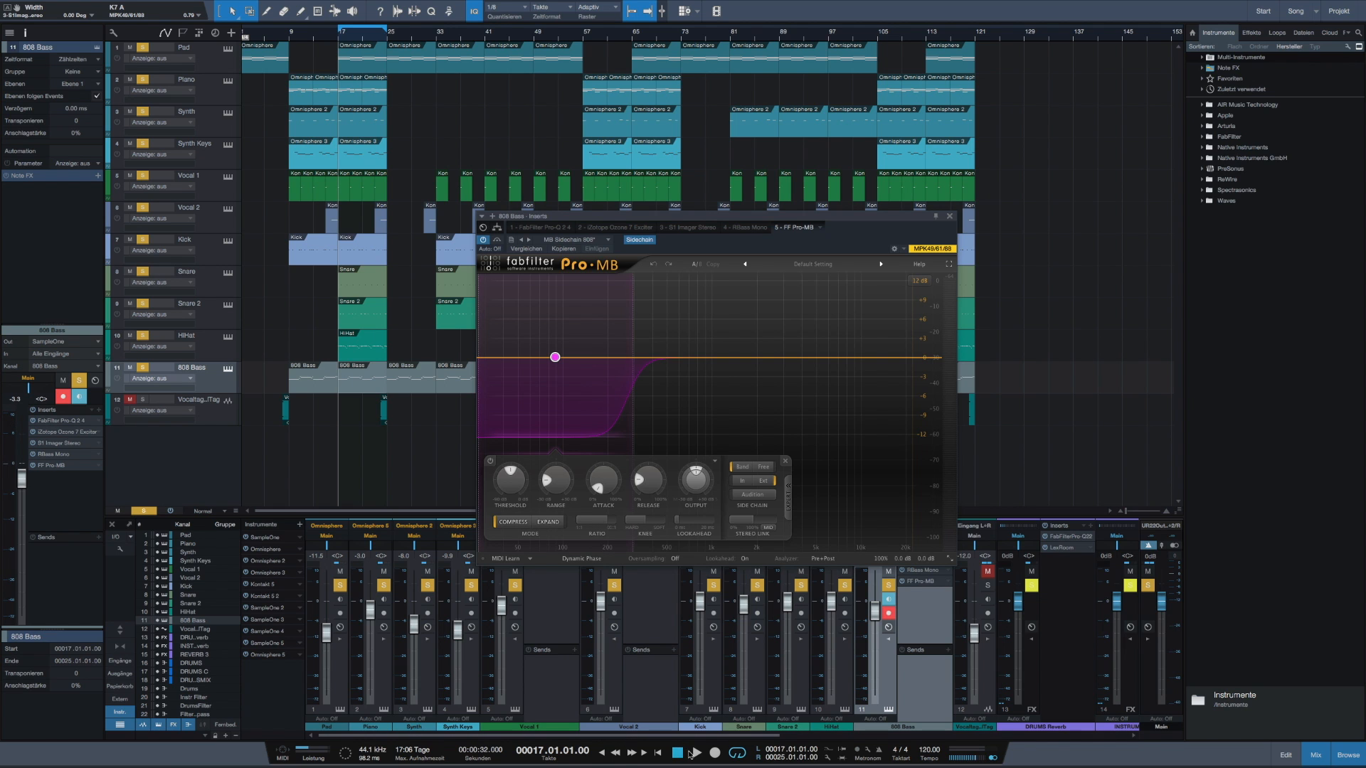
left_click(696, 752)
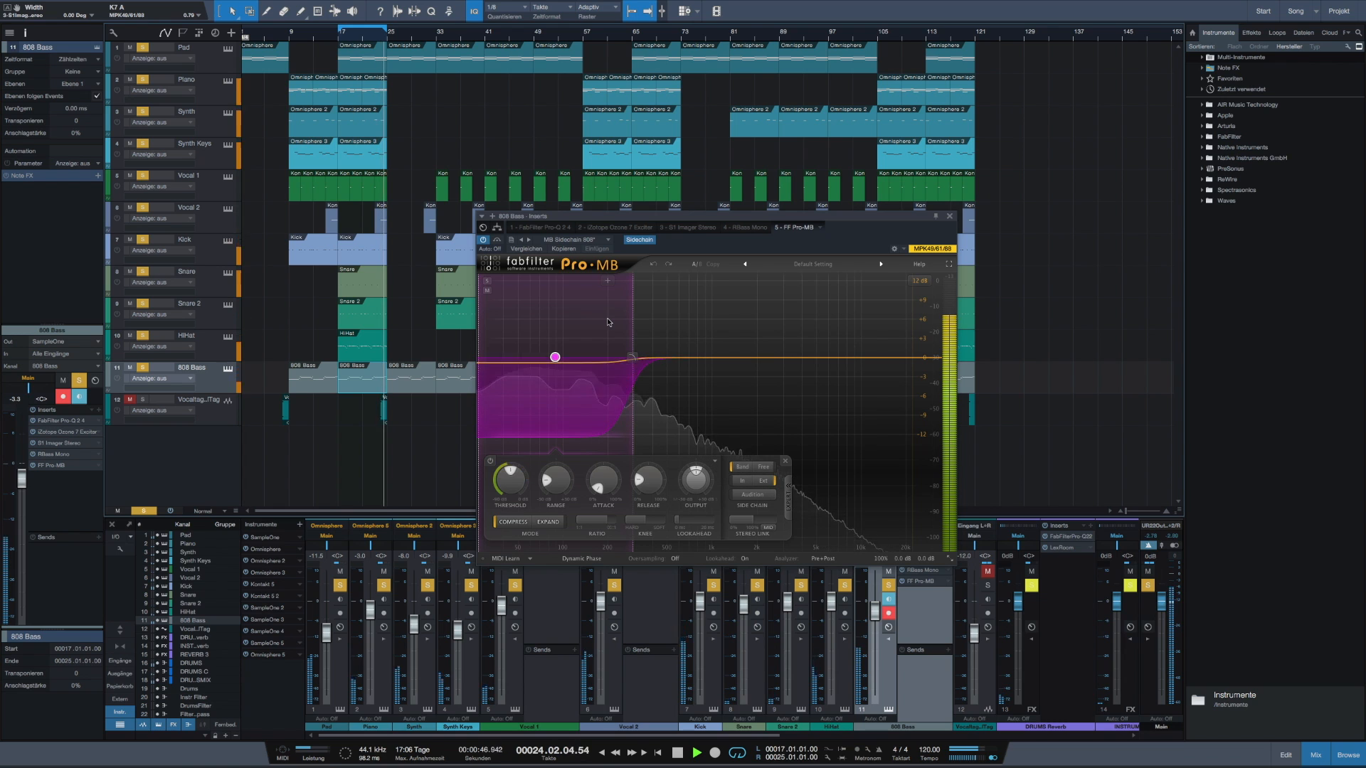
key("space")
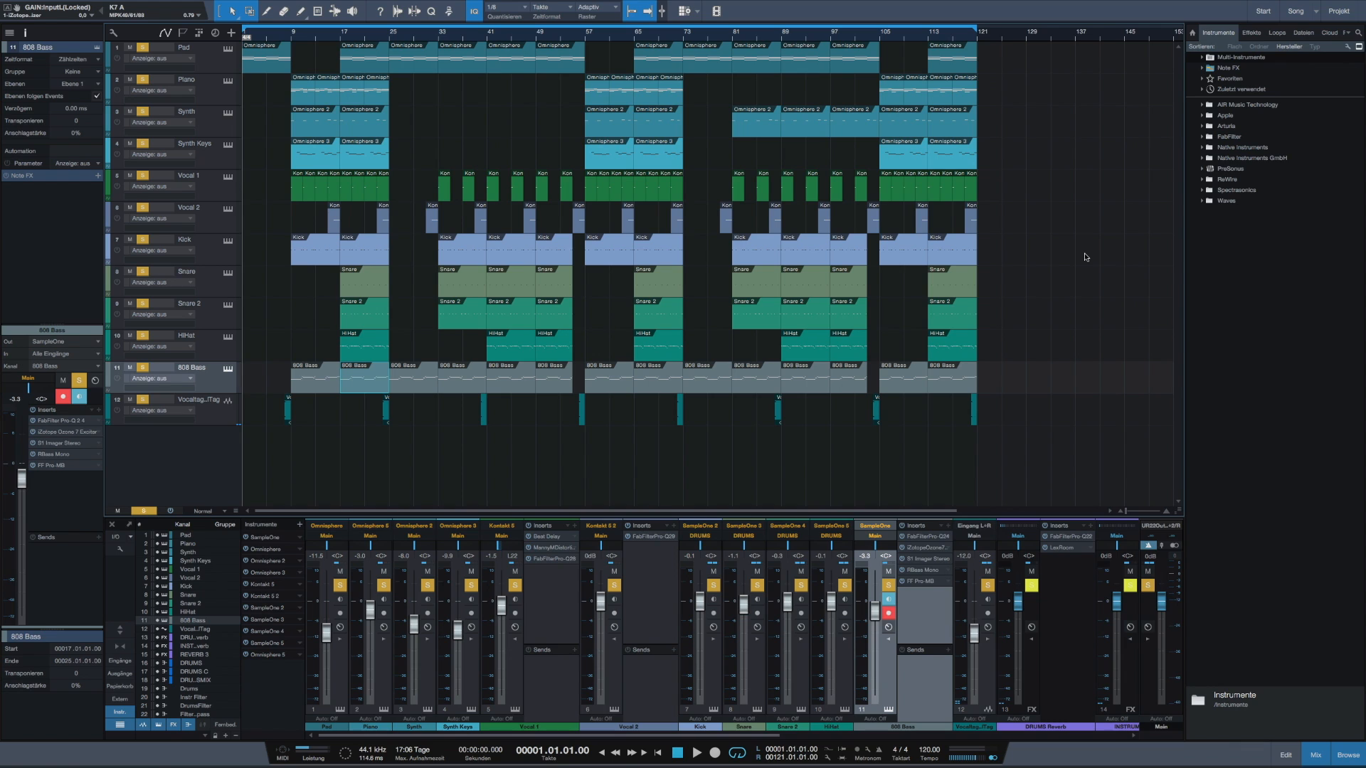
Play the full arrangement from bar 1.
key("space")
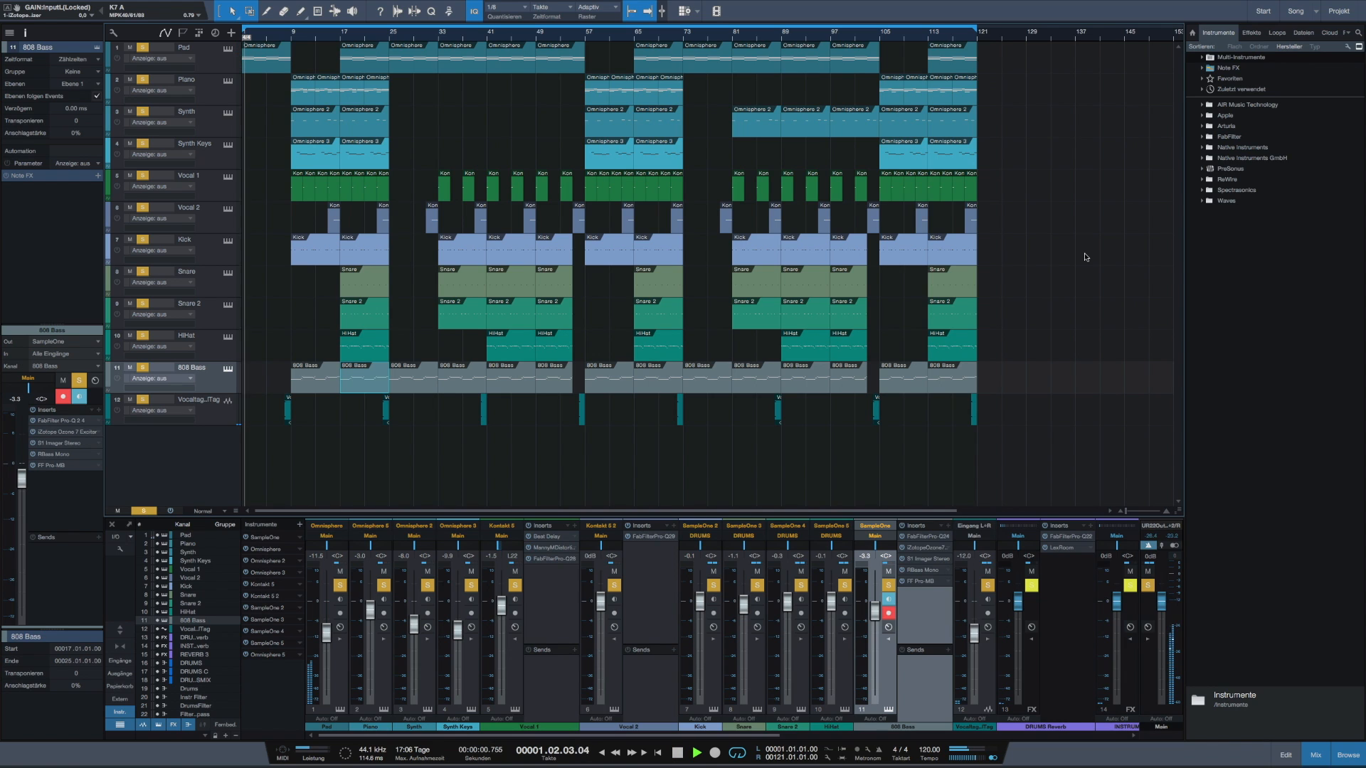